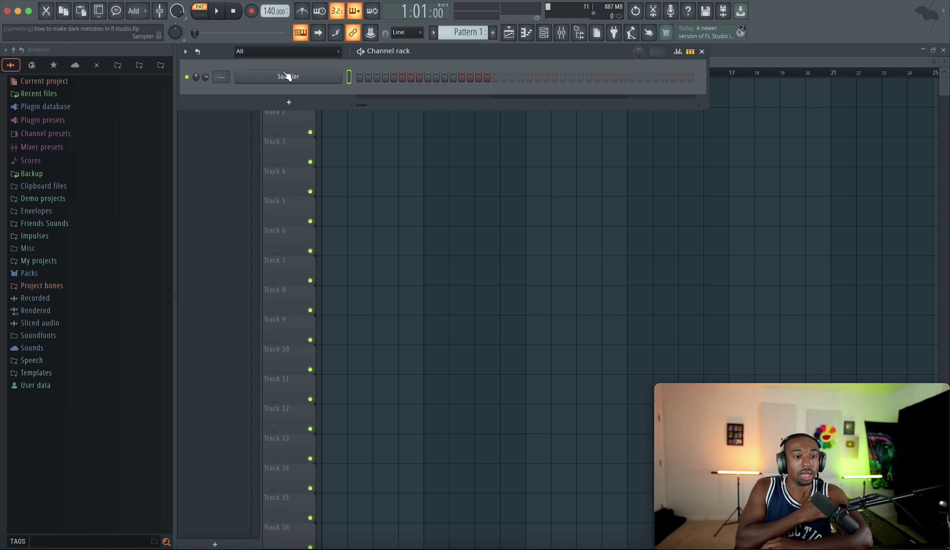
Step: Replace the Sampler channel with FLEX and load the Steinway D preset from the Essential Pianos pack
{"action": "right_click", "coordinate": [286, 76]}
{"action": "mouse_move", "coordinate": [377, 178]}
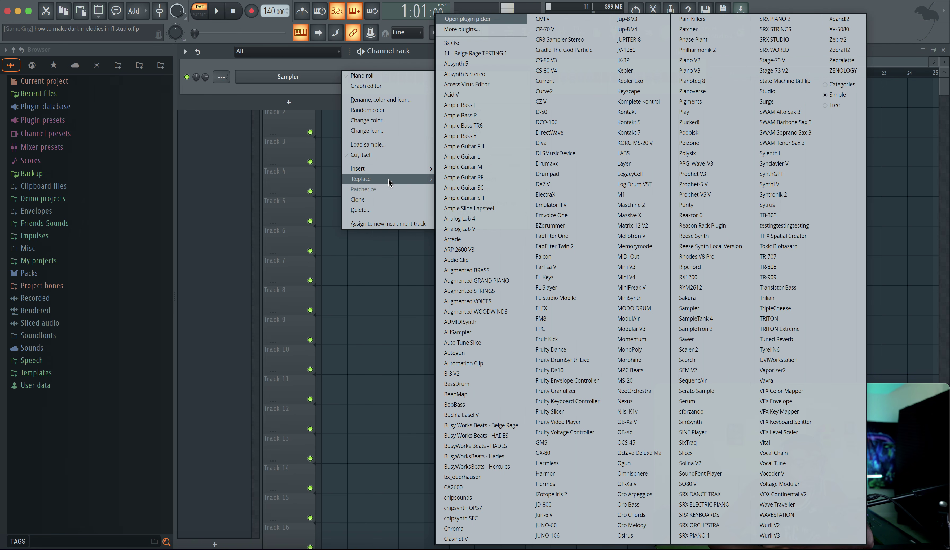
{"action": "left_click", "coordinate": [547, 307]}
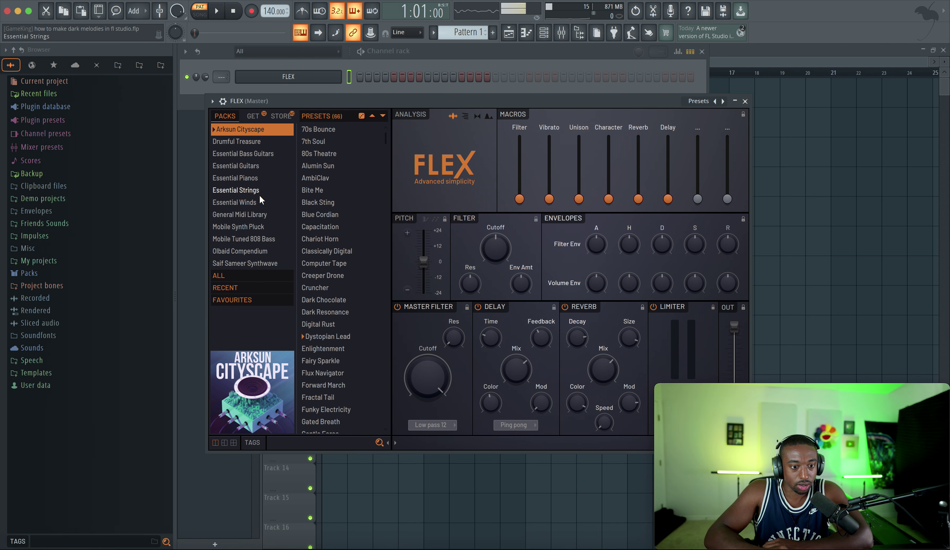
{"action": "left_click", "coordinate": [250, 179]}
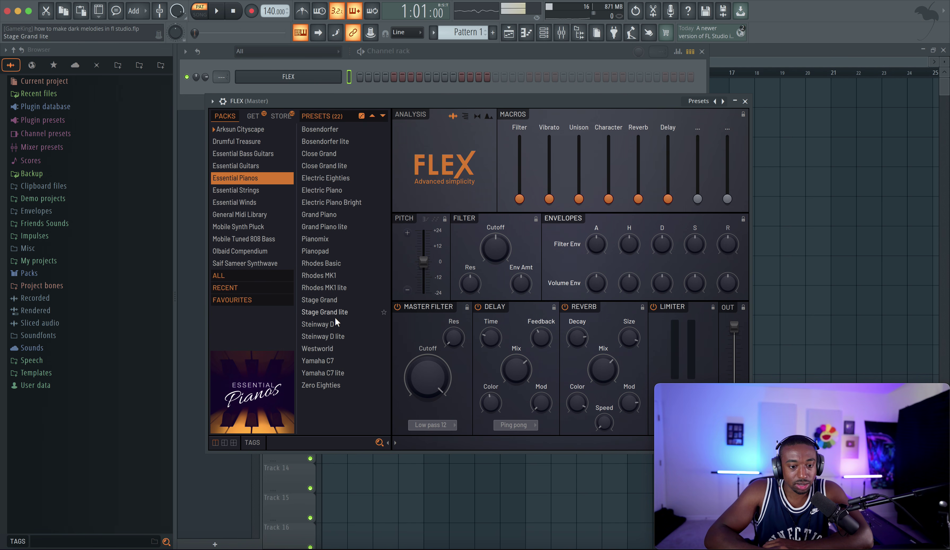
{"action": "left_click", "coordinate": [333, 325]}
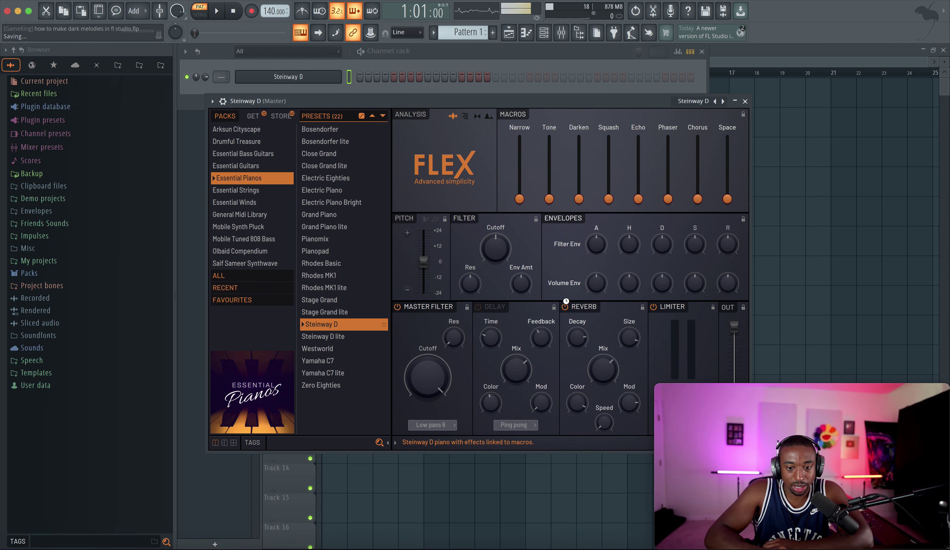
Step: Switch off the reverb, limiter and master filter for the Steinway D preset and close the plugin window
{"action": "left_click", "coordinate": [572, 307]}
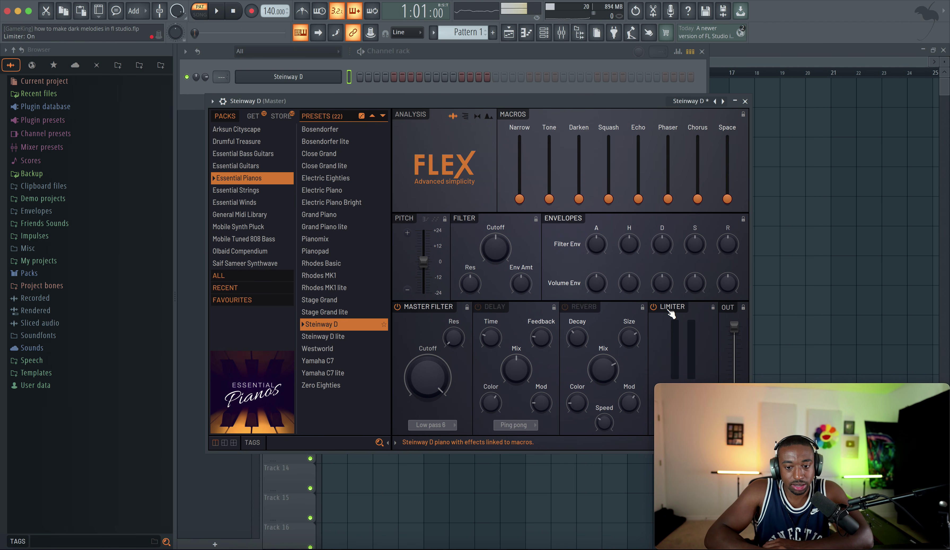
{"action": "left_click", "coordinate": [421, 309]}
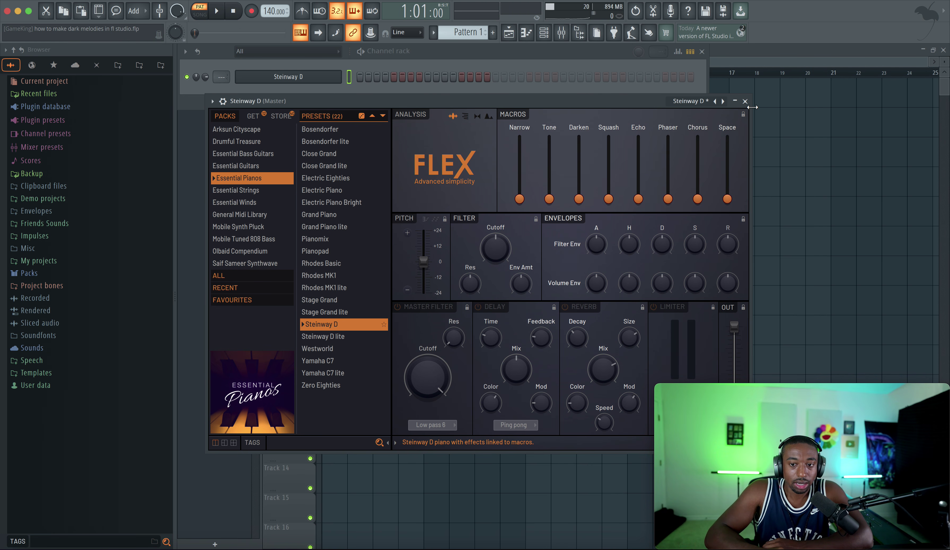
{"action": "left_click", "coordinate": [745, 101]}
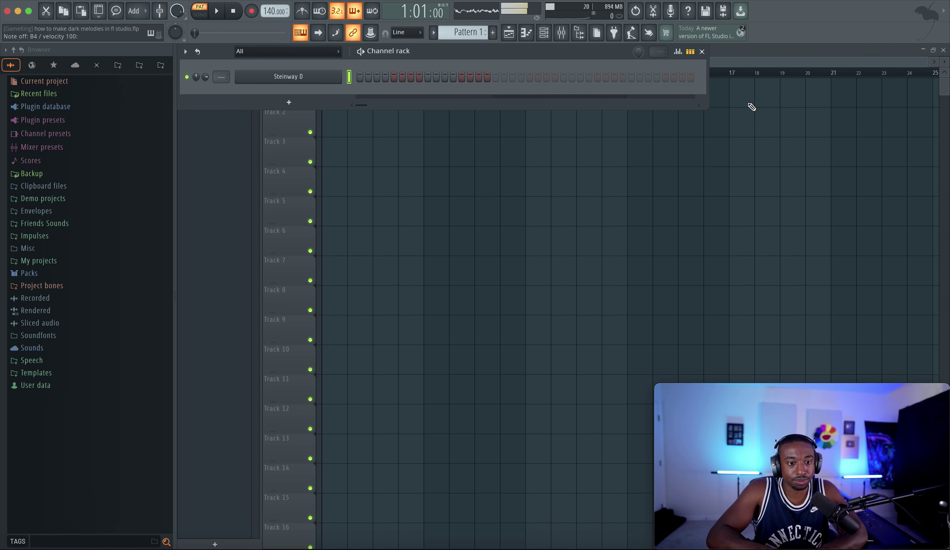
Step: Open the Steinway D channel's piano roll and draw an A2 note spanning the first two bars
{"action": "right_click", "coordinate": [316, 76]}
{"action": "left_click", "coordinate": [356, 76]}
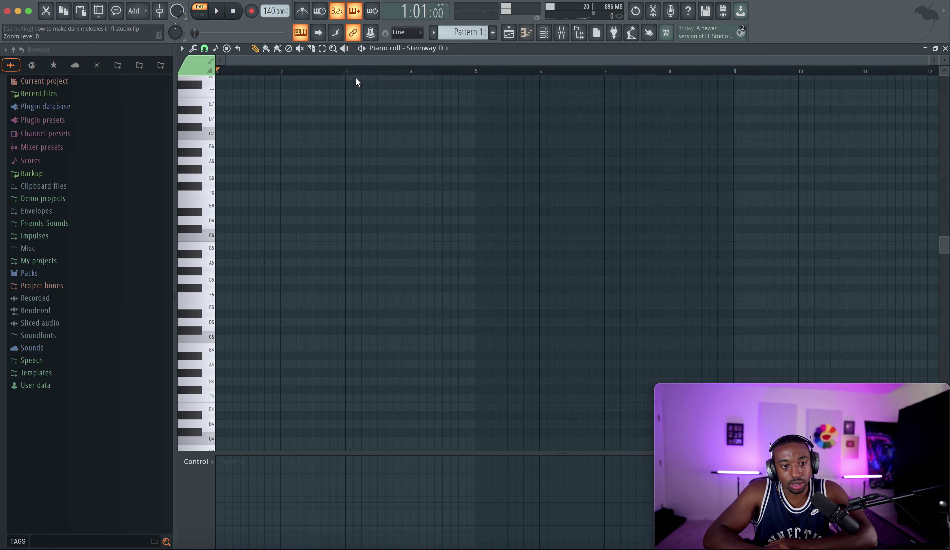
{"action": "left_click", "coordinate": [204, 48]}
{"action": "left_click", "coordinate": [217, 191]}
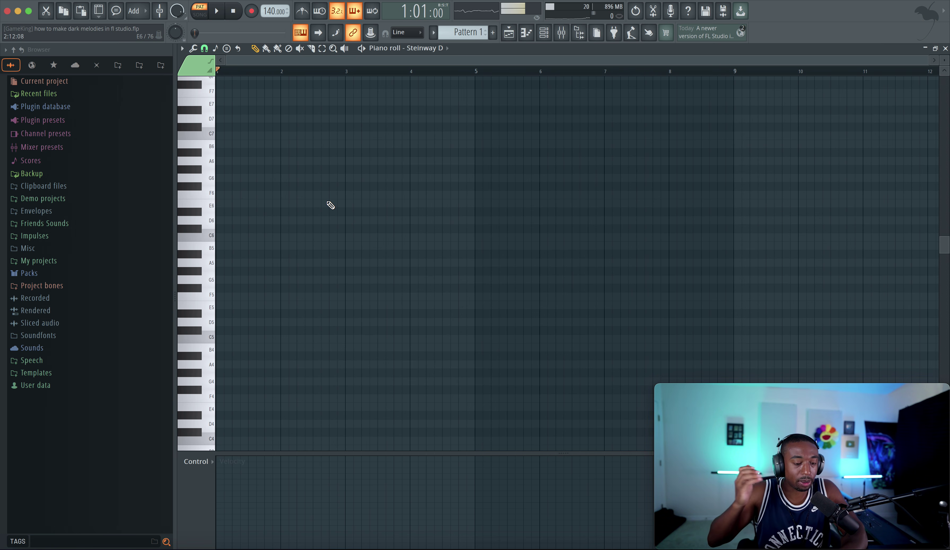
{"action": "scroll", "coordinate": [250, 251], "scroll_direction": "down", "scroll_amount": 8}
{"action": "left_click", "coordinate": [209, 259]}
{"action": "left_click", "coordinate": [216, 341]}
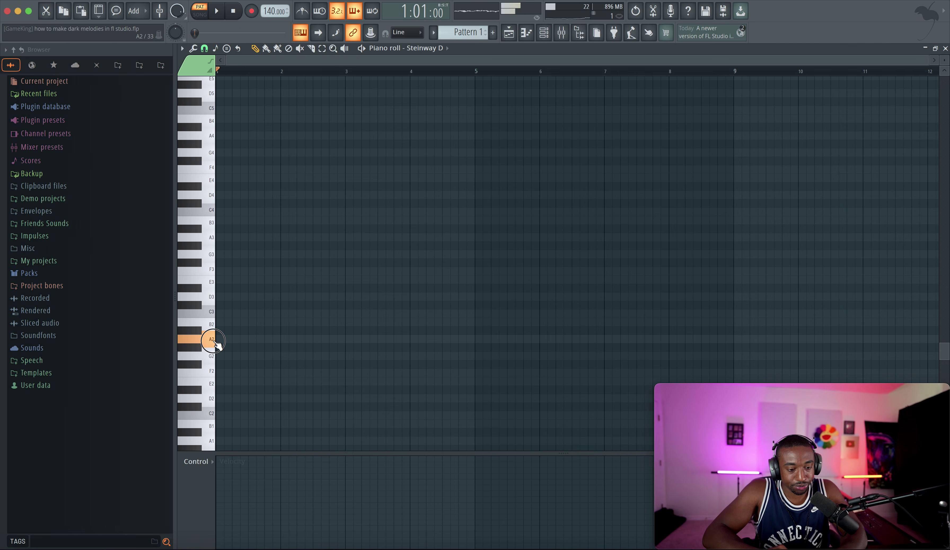
{"action": "left_click", "coordinate": [230, 342]}
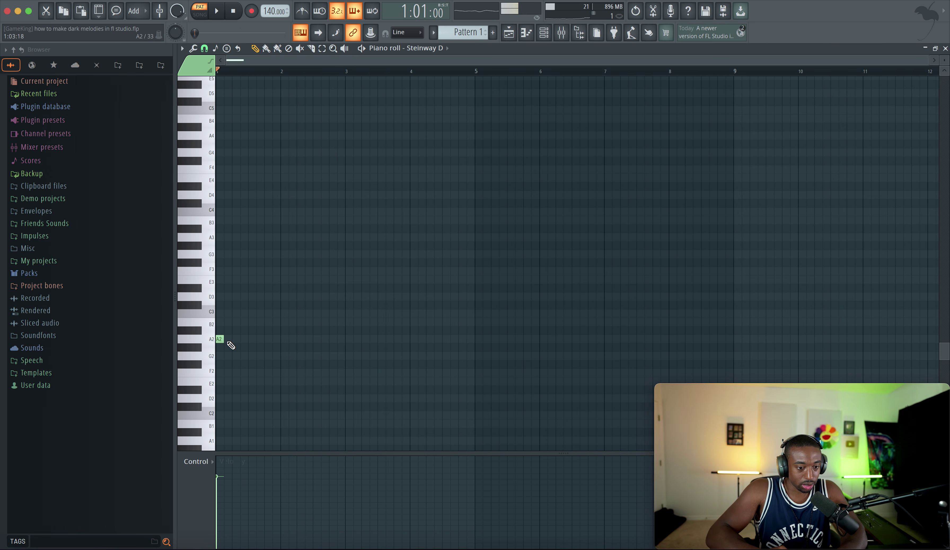
{"action": "left_click_drag", "start_coordinate": [226, 343], "coordinate": [345, 345]}
Step: Play back the pattern to audition the two-bar A2 note
{"action": "key", "text": "space"}
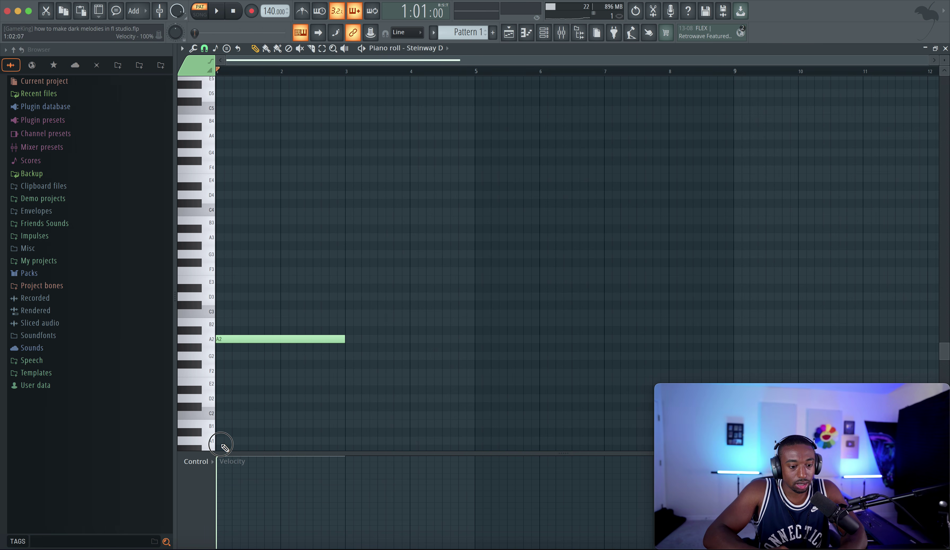
{"action": "key", "text": "space"}
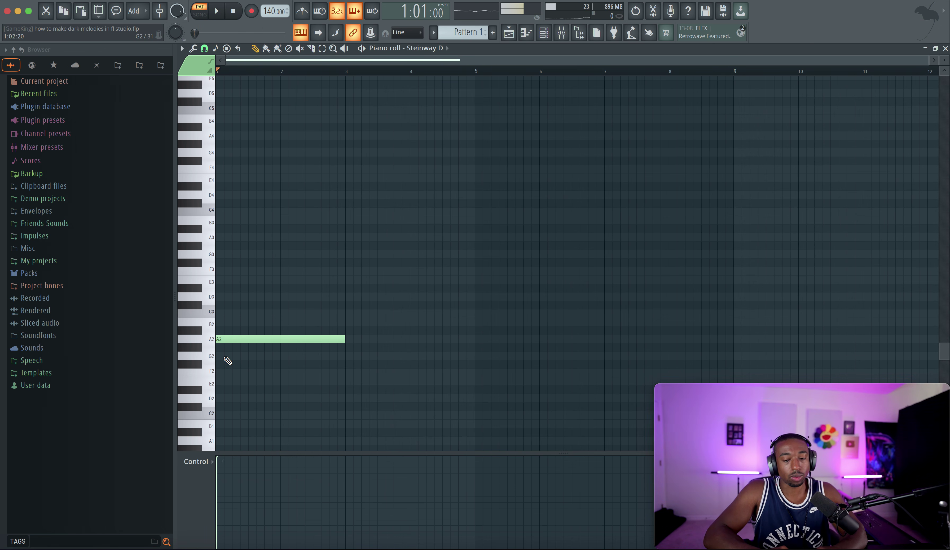
{"action": "key", "text": "space"}
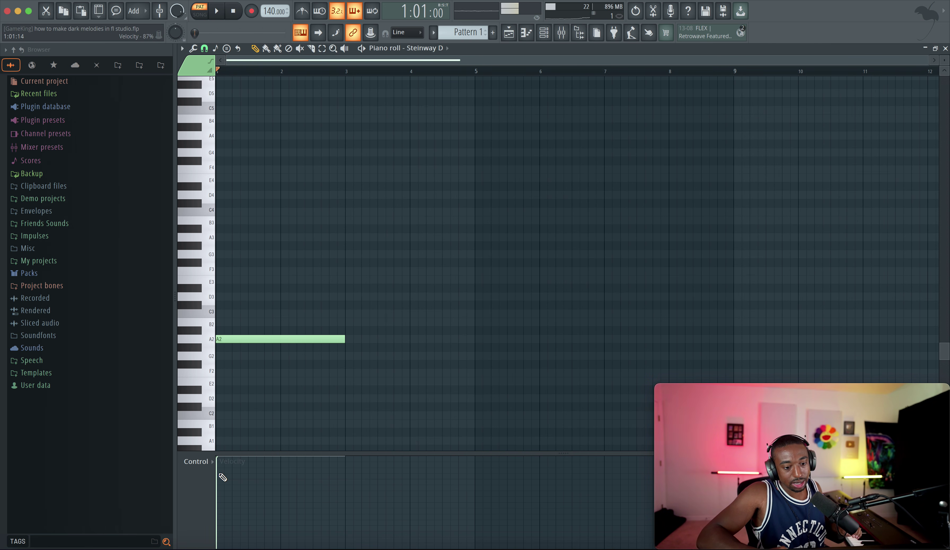
{"action": "key", "text": "space"}
{"action": "key", "text": "space"}
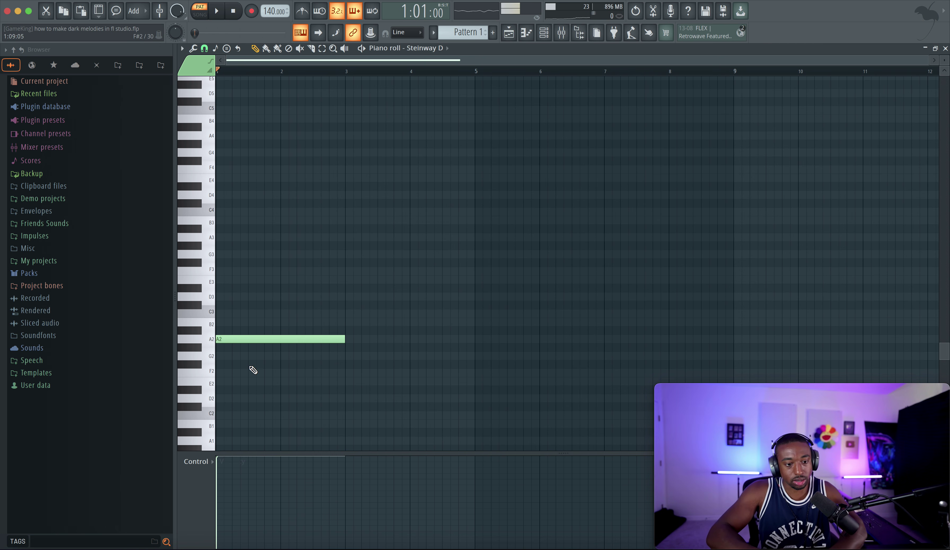
Step: Duplicate the two-bar A2 note one octave higher at A3 and audition the pair
{"action": "left_click_drag", "start_coordinate": [249, 367], "coordinate": [213, 338]}
{"action": "key", "text": "super+Up"}
{"action": "left_click", "coordinate": [277, 273], "text": "super"}
{"action": "left_click_drag", "start_coordinate": [301, 192], "coordinate": [234, 336]}
{"action": "left_click", "coordinate": [306, 309], "text": "super"}
{"action": "key", "text": "space"}
{"action": "key", "text": "space"}
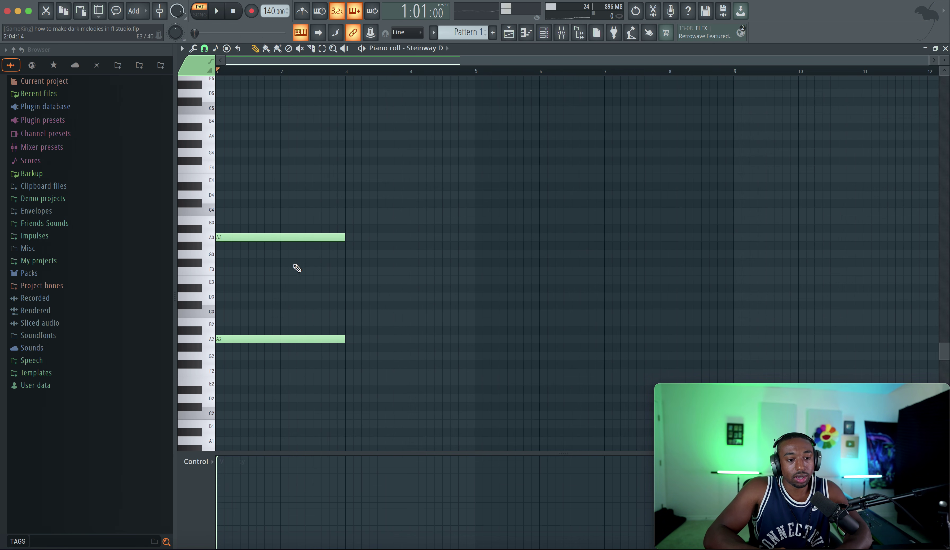
Step: Add a two-bar A1 note under the A2 note and delete the A3 note
{"action": "left_click_drag", "start_coordinate": [289, 244], "coordinate": [230, 345]}
{"action": "key", "text": "space"}
{"action": "key", "text": "space"}
{"action": "left_click", "coordinate": [251, 279], "text": "super"}
{"action": "scroll", "coordinate": [233, 362], "scroll_direction": "down", "scroll_amount": 2}
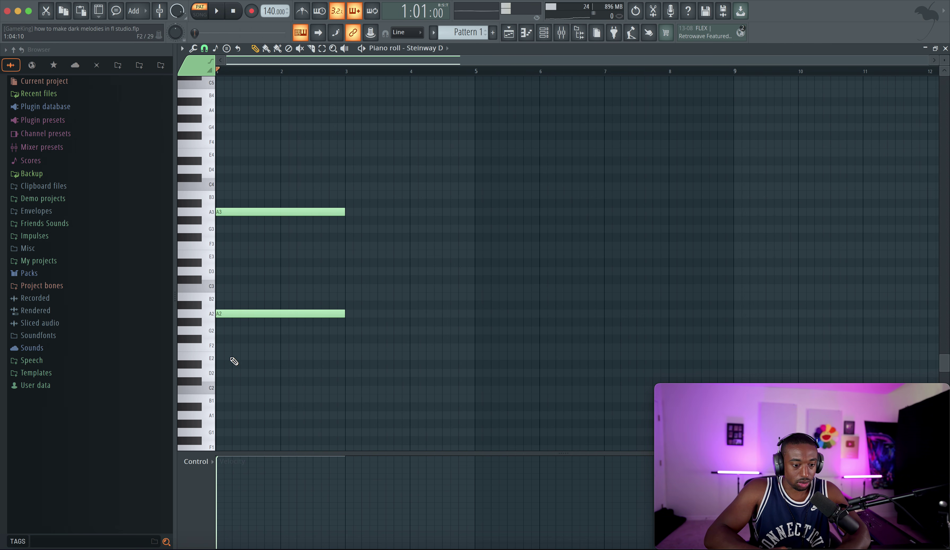
{"action": "left_click", "coordinate": [218, 415]}
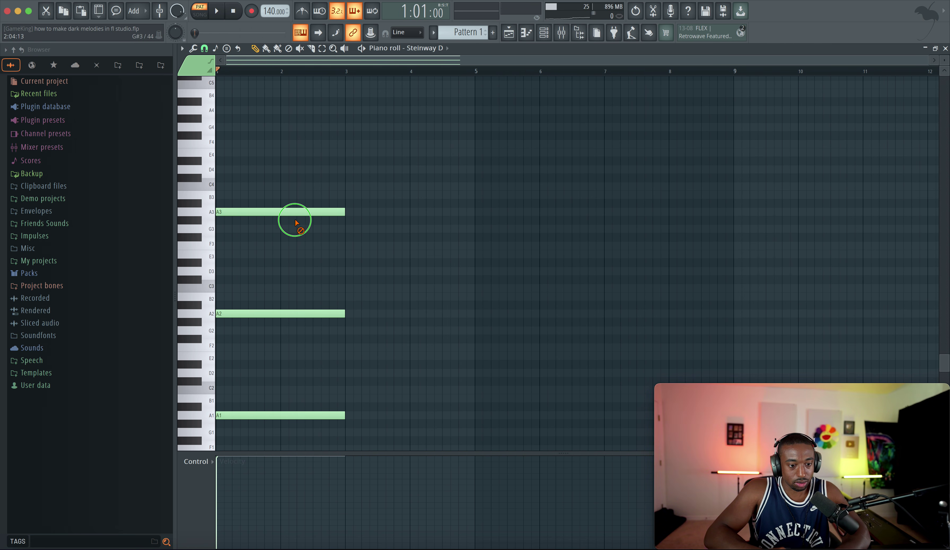
{"action": "right_click", "coordinate": [289, 212]}
Step: Copy the A1 and A2 notes into bars 3 and 4, raised one semitone to A#1 and A#2
{"action": "key", "text": "space"}
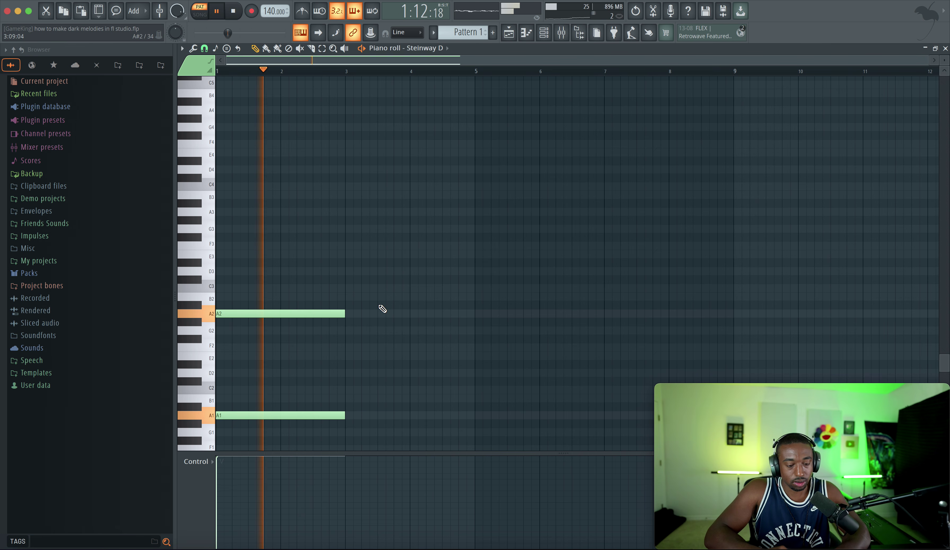
{"action": "left_click_drag", "start_coordinate": [370, 293], "coordinate": [309, 461]}
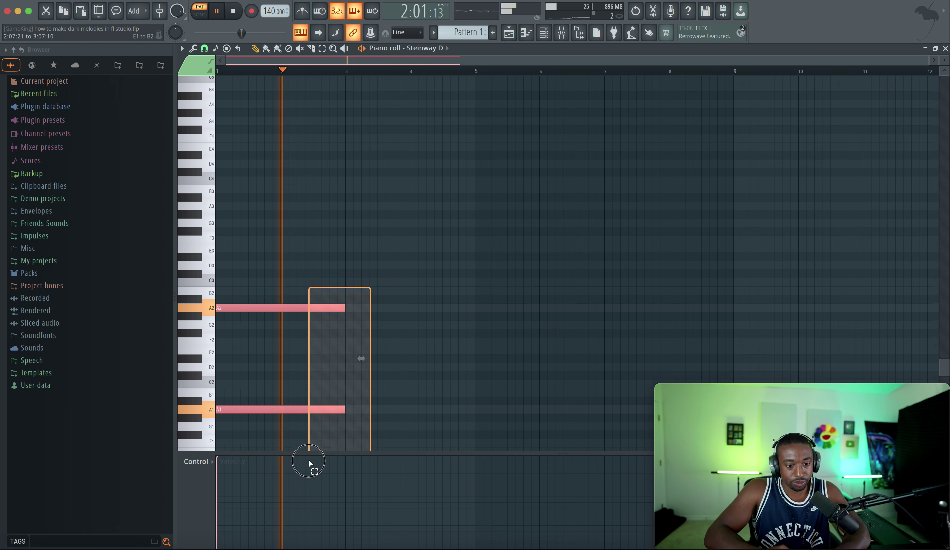
{"action": "scroll", "coordinate": [287, 396], "scroll_direction": "down", "scroll_amount": 1}
{"action": "key", "text": "space"}
{"action": "mouse_move", "coordinate": [254, 401]}
{"action": "left_mouse_down"}
{"action": "mouse_move", "coordinate": [389, 403]}
{"action": "mouse_move", "coordinate": [377, 401]}
{"action": "mouse_move", "coordinate": [381, 393]}
{"action": "left_mouse_up"}
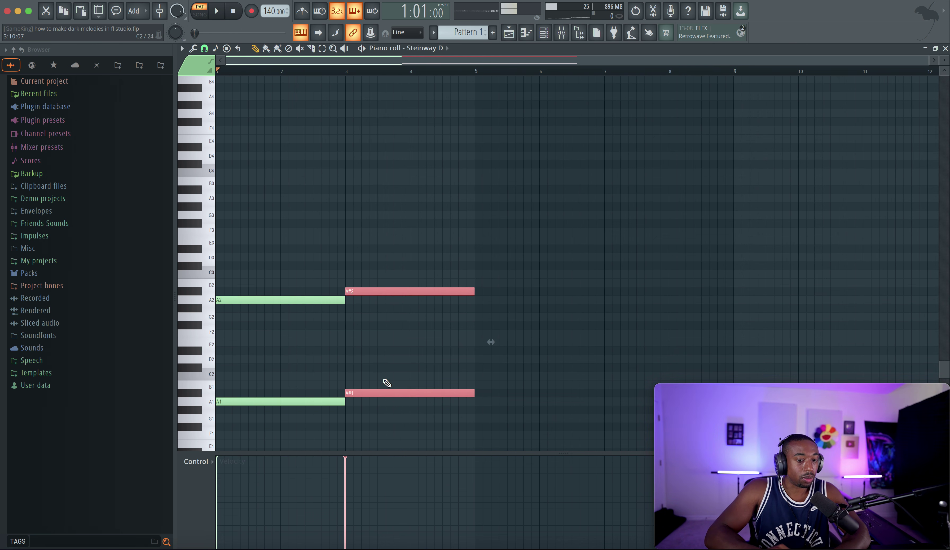
{"action": "left_click_drag", "start_coordinate": [353, 320], "coordinate": [316, 282]}
{"action": "right_click", "coordinate": [339, 321]}
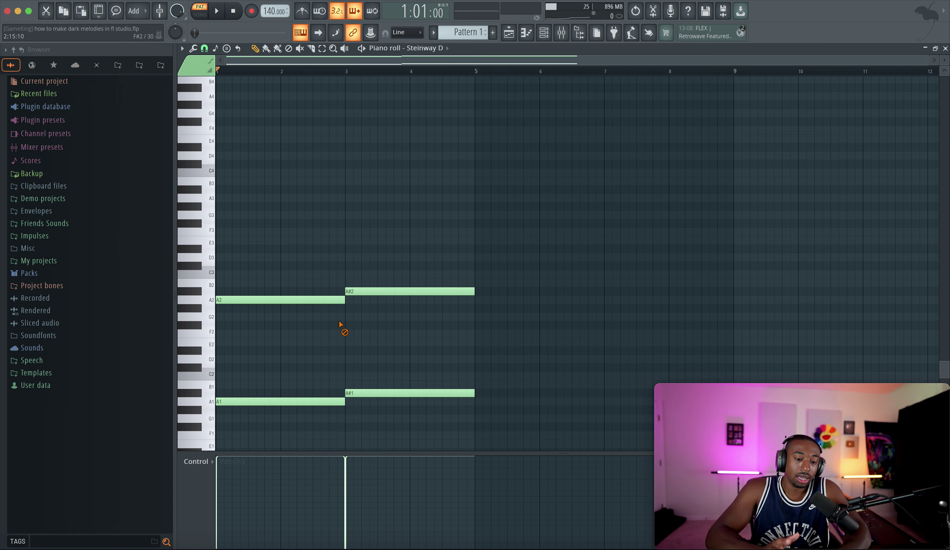
Step: Turn on the metronome and shorten both A# notes to one and a half bars
{"action": "key", "text": "space"}
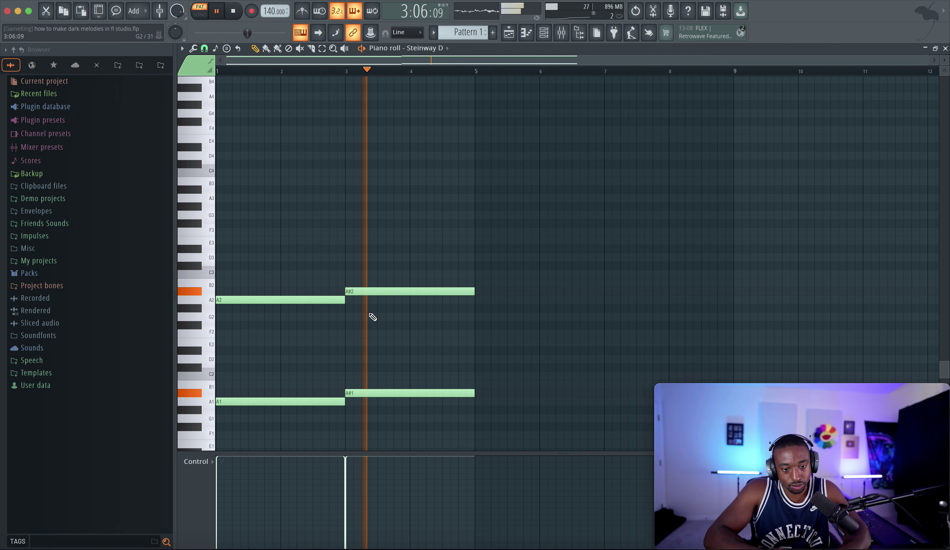
{"action": "left_click_drag", "start_coordinate": [460, 276], "coordinate": [439, 403]}
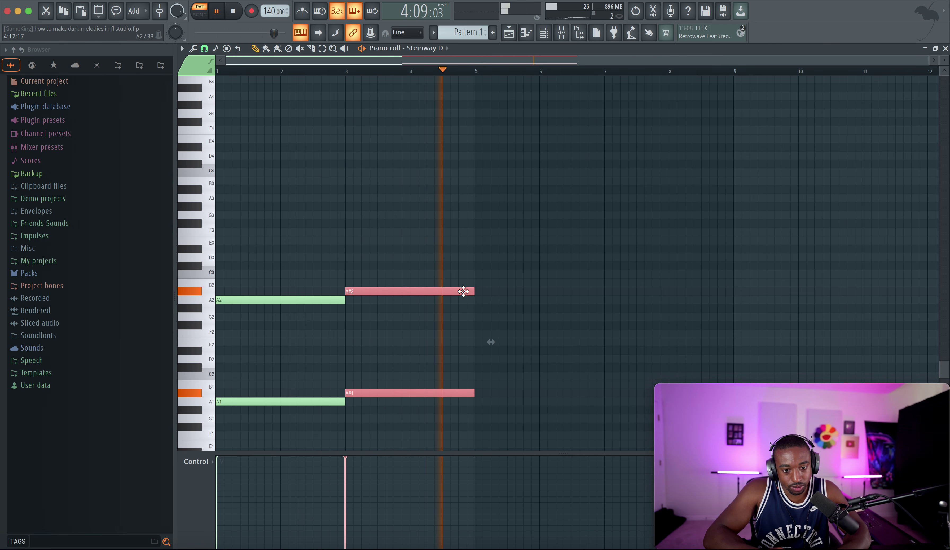
{"action": "key", "text": "space"}
{"action": "left_click", "coordinate": [302, 11]}
{"action": "key", "text": "space"}
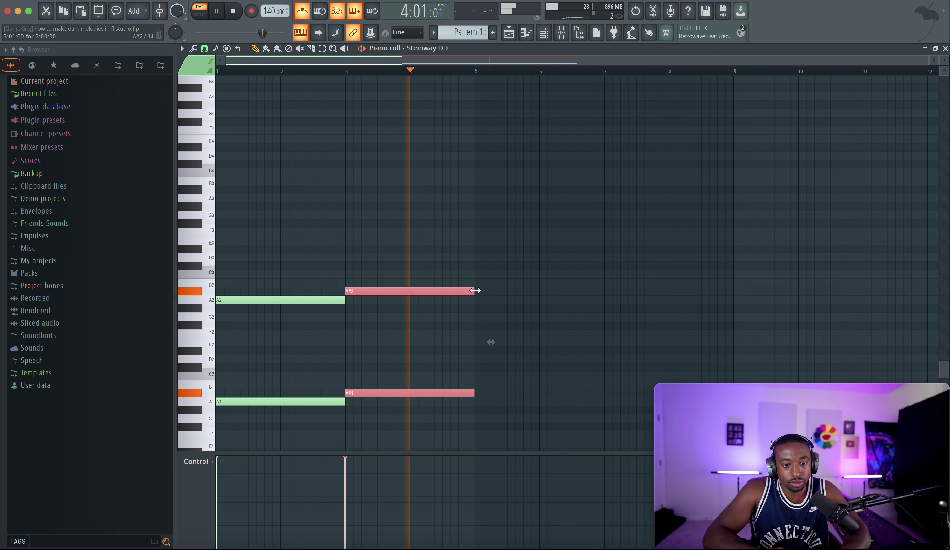
{"action": "key", "text": "space"}
{"action": "left_click_drag", "start_coordinate": [475, 290], "coordinate": [441, 291]}
Step: Copy the A#2 note to directly after it, raise it to E3 and shorten it to end with bar 4
{"action": "left_click_drag", "start_coordinate": [327, 303], "coordinate": [534, 302]}
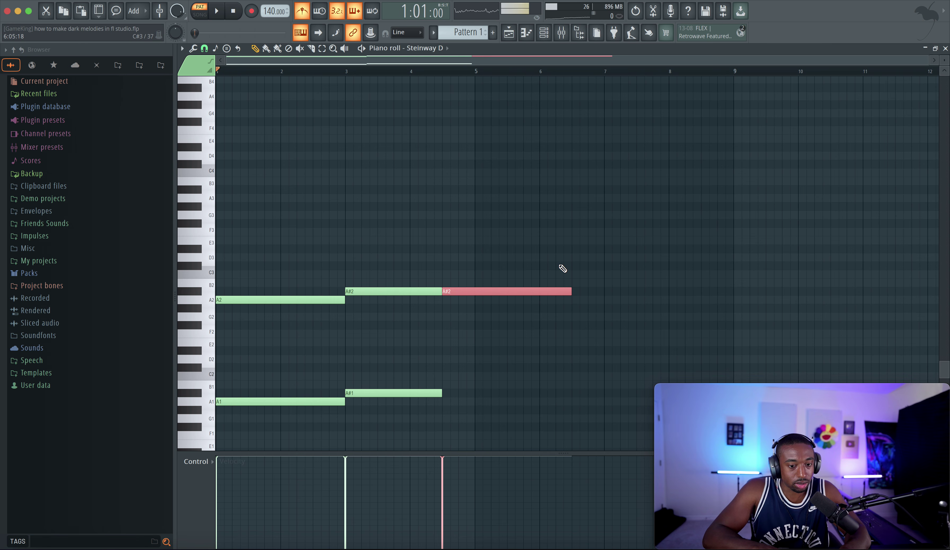
{"action": "key", "text": "Up"}
{"action": "key", "text": "Up"}
{"action": "key", "text": "Up"}
{"action": "key", "text": "Up"}
{"action": "key", "text": "Up"}
{"action": "key", "text": "Up"}
{"action": "key", "text": "Up"}
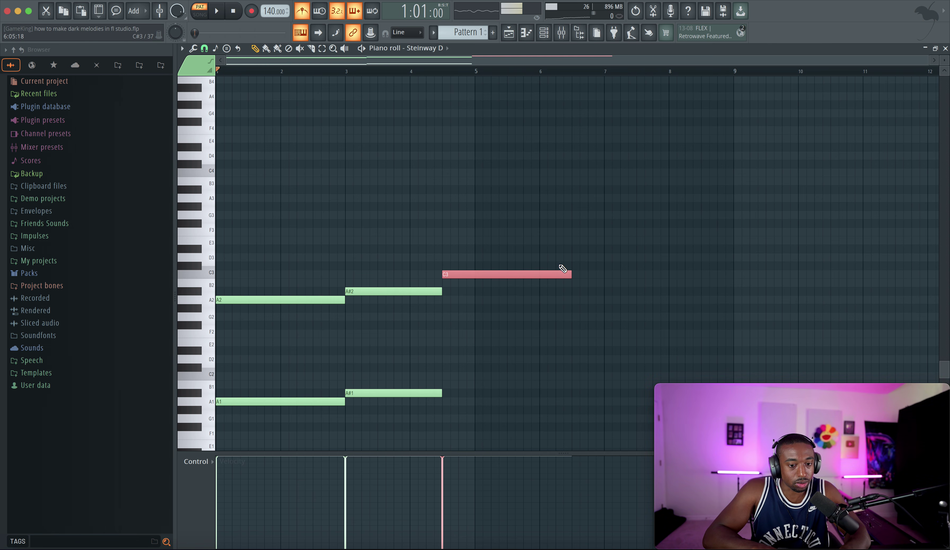
{"action": "left_click_drag", "start_coordinate": [570, 240], "coordinate": [452, 239]}
{"action": "key", "text": "space"}
{"action": "key", "text": "space"}
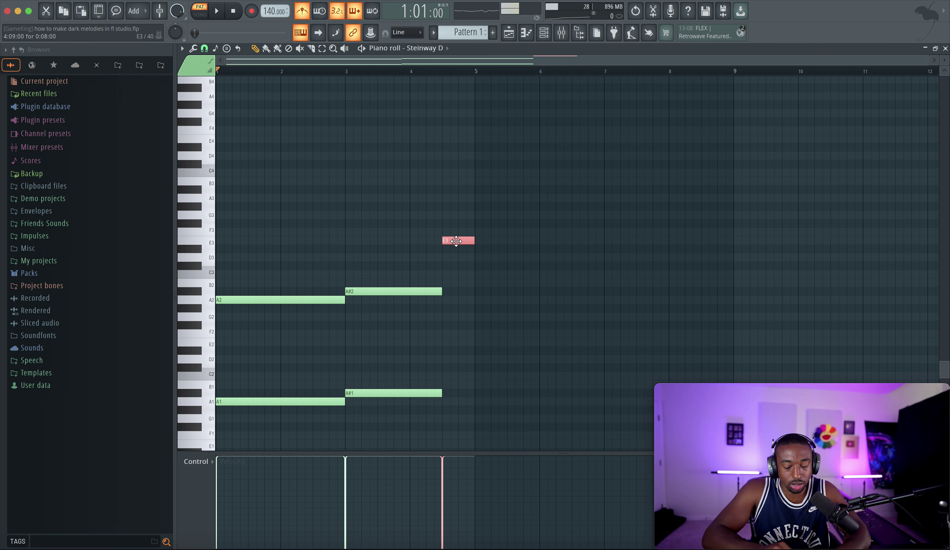
Step: Duplicate the E3 note one octave lower and transpose both notes down two semitones to D3 and D2
{"action": "key", "text": "ctrl+Down"}
{"action": "key", "text": "space"}
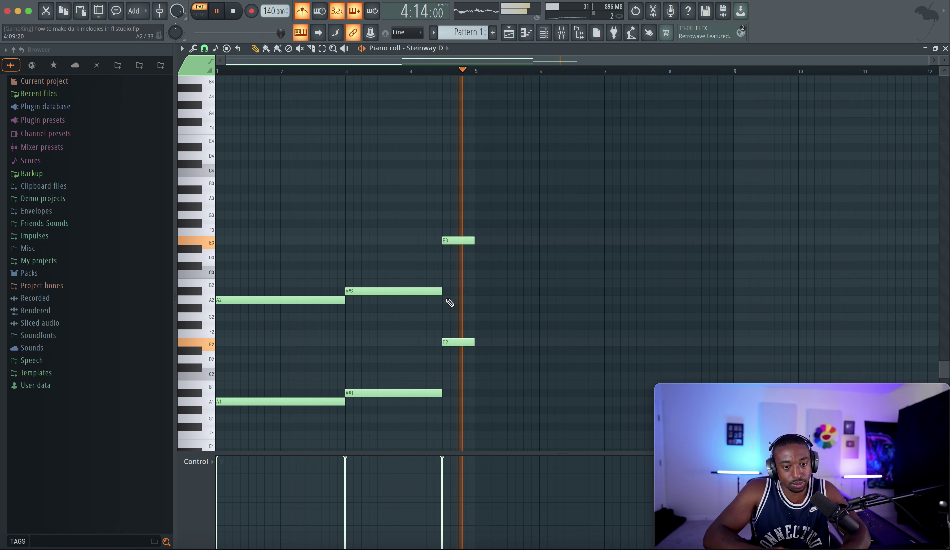
{"action": "left_click_drag", "start_coordinate": [470, 359], "coordinate": [456, 250]}
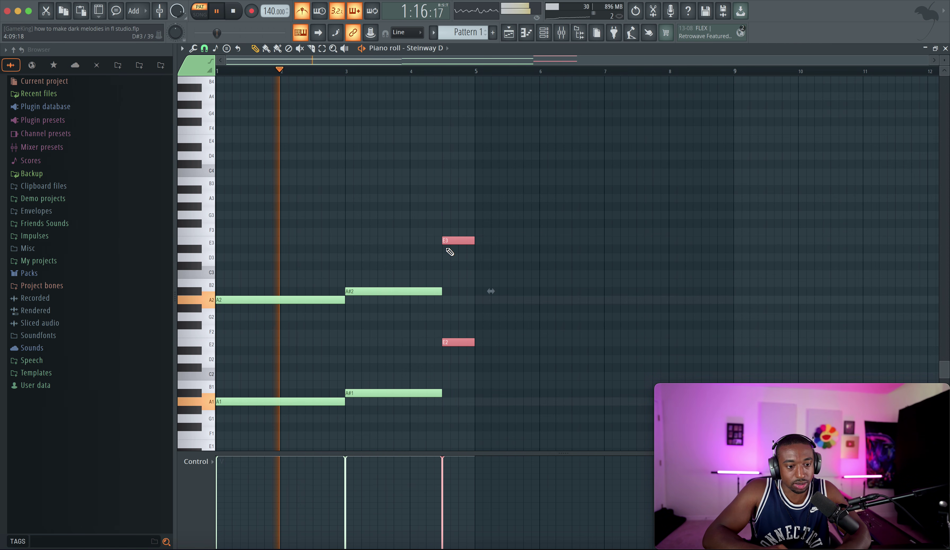
{"action": "key", "text": "shift+Down"}
{"action": "key", "text": "shift+Down"}
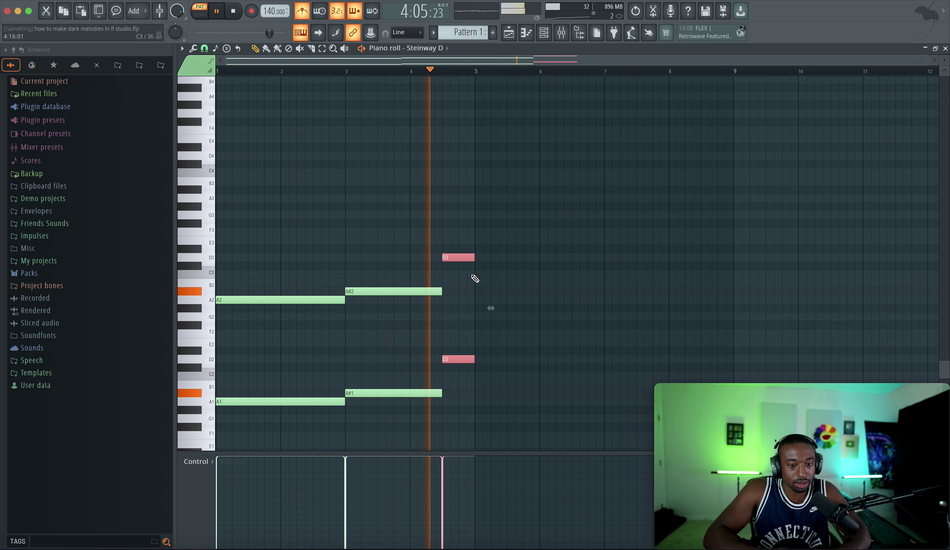
{"action": "key", "text": "space"}
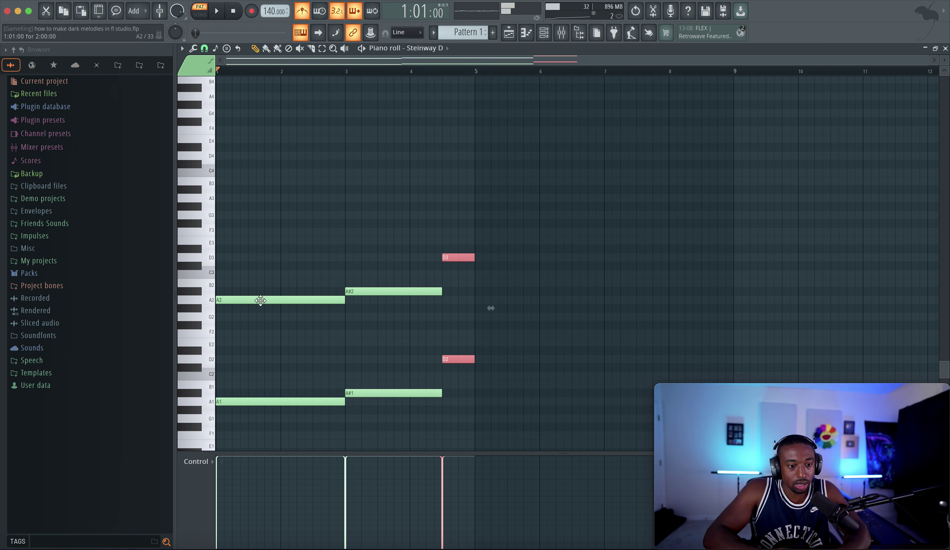
Step: Examine the closing D notes against the opening A notes, selecting each pair in turn
{"action": "left_click", "coordinate": [243, 297]}
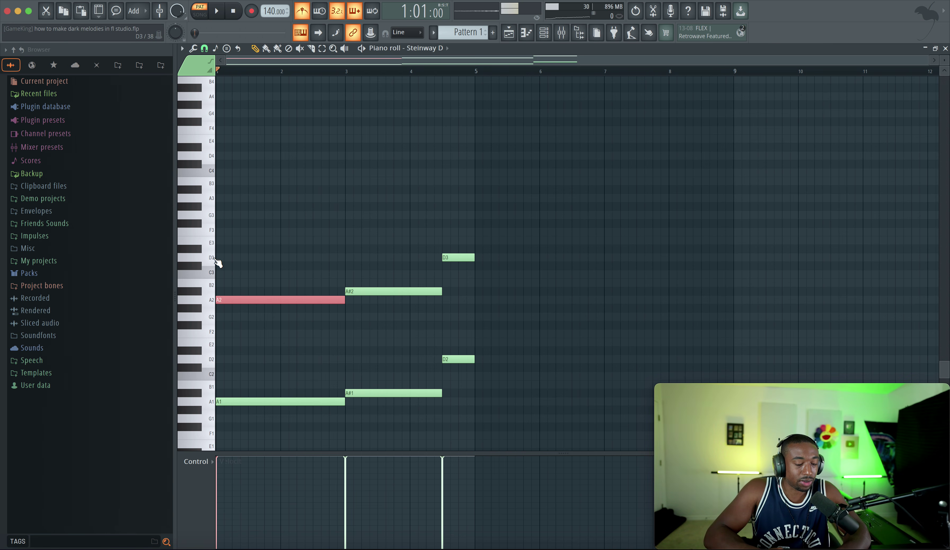
{"action": "left_click_drag", "start_coordinate": [477, 237], "coordinate": [460, 362]}
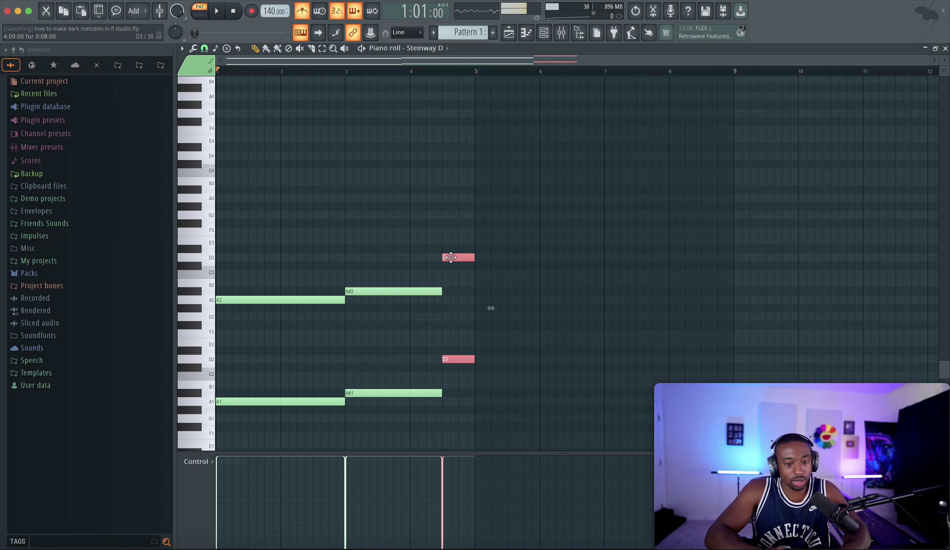
{"action": "left_click_drag", "start_coordinate": [225, 238], "coordinate": [238, 400]}
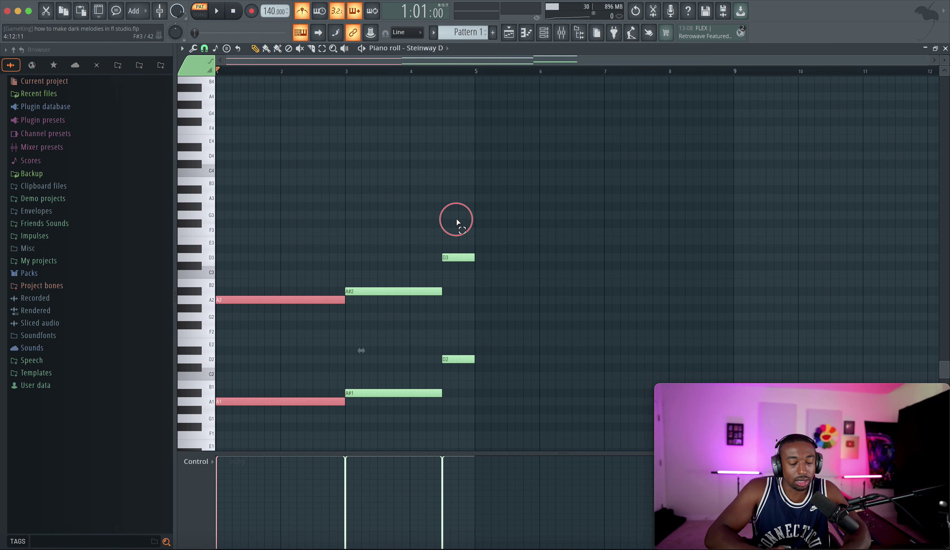
Step: Play back the octave bass progression while selecting its note pairs, and turn off the metronome
{"action": "left_click_drag", "start_coordinate": [456, 222], "coordinate": [454, 390]}
{"action": "key", "text": "space"}
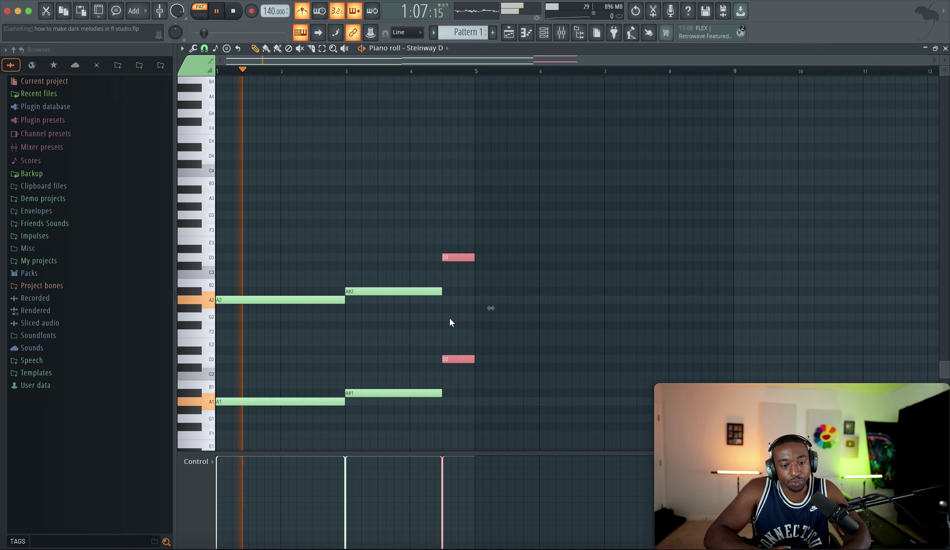
{"action": "left_click_drag", "start_coordinate": [300, 280], "coordinate": [274, 401]}
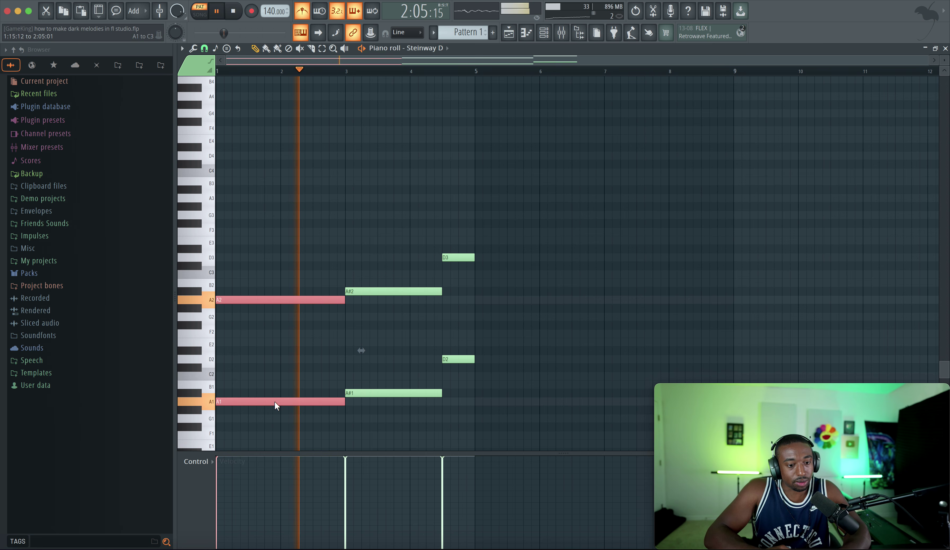
{"action": "left_click", "coordinate": [298, 367], "text": "super"}
{"action": "left_click", "coordinate": [389, 295], "text": "super"}
{"action": "left_click", "coordinate": [395, 323], "text": "super"}
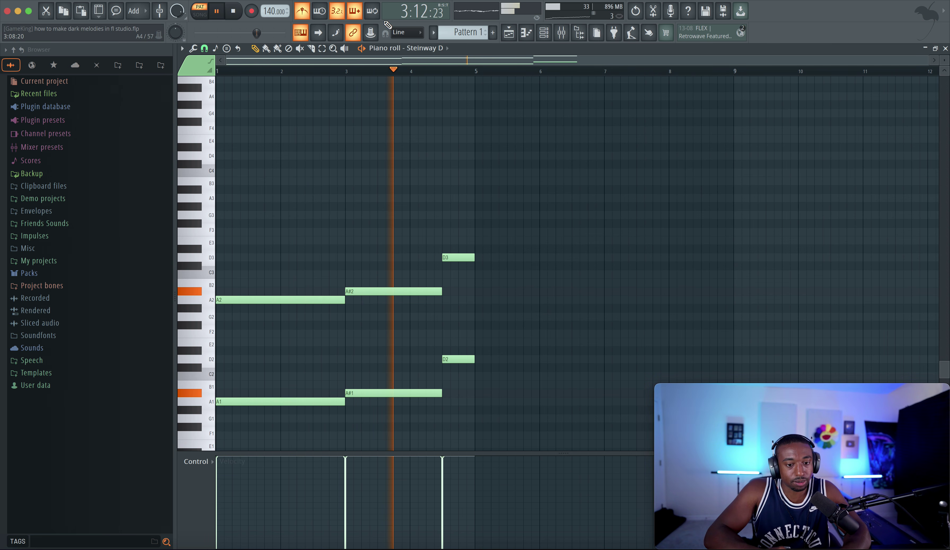
{"action": "left_click", "coordinate": [305, 13]}
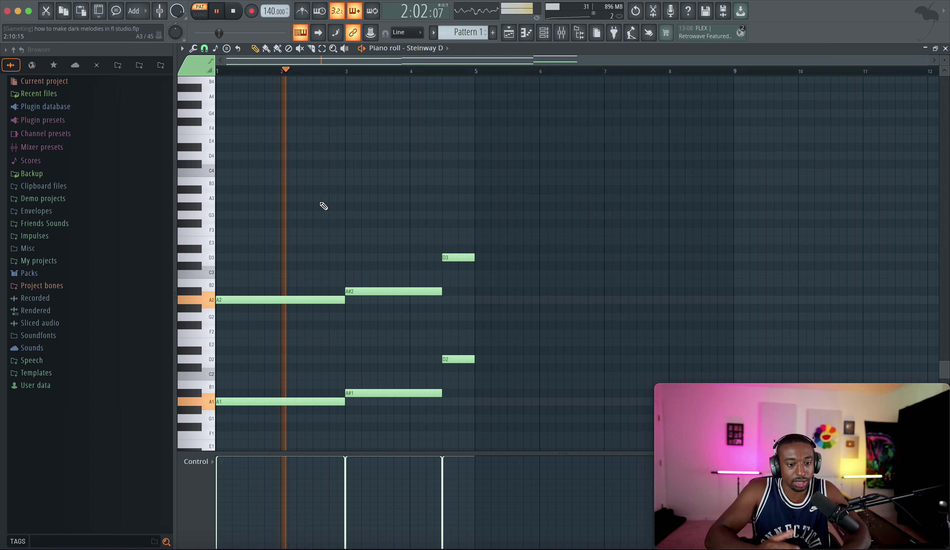
{"action": "scroll", "coordinate": [323, 206], "scroll_direction": "up", "scroll_amount": 2}
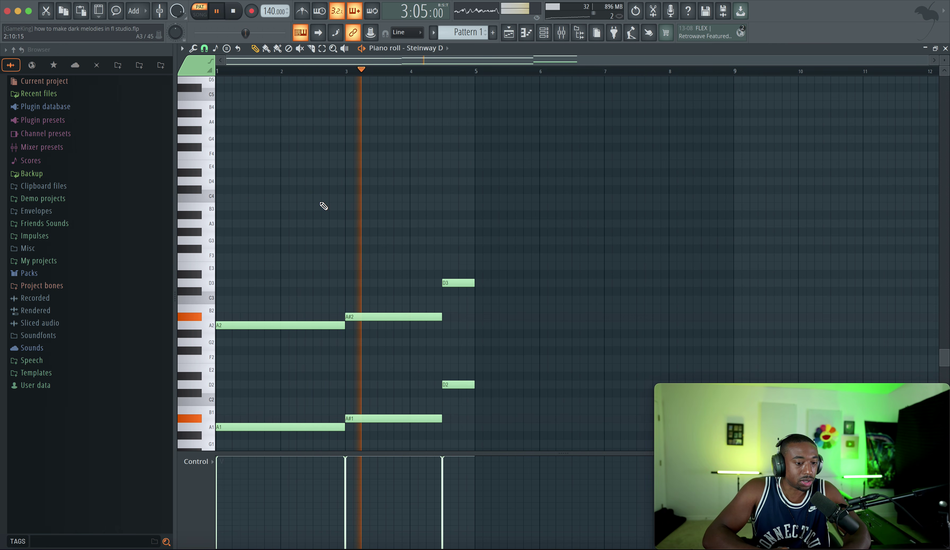
{"action": "key", "text": "space"}
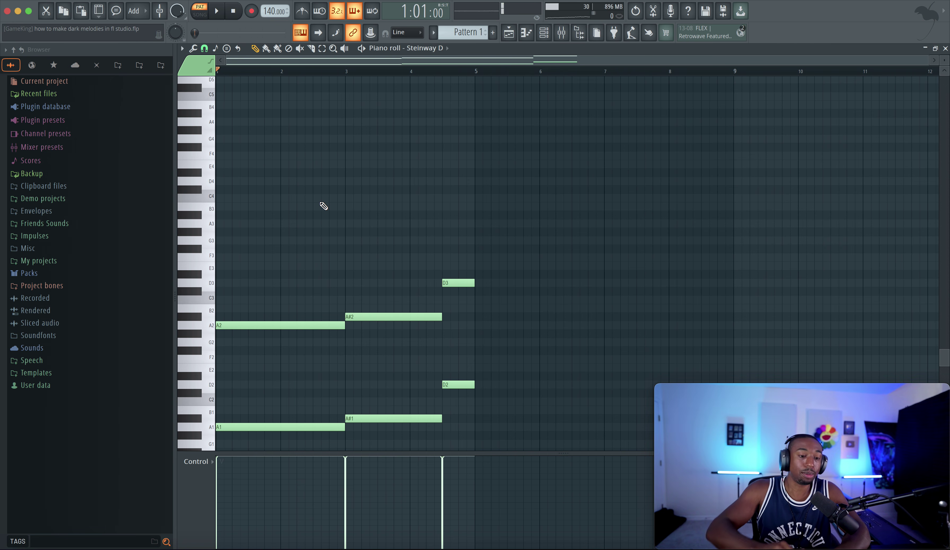
{"action": "left_click_drag", "start_coordinate": [479, 256], "coordinate": [238, 421]}
{"action": "left_click_drag", "start_coordinate": [245, 366], "coordinate": [218, 366]}
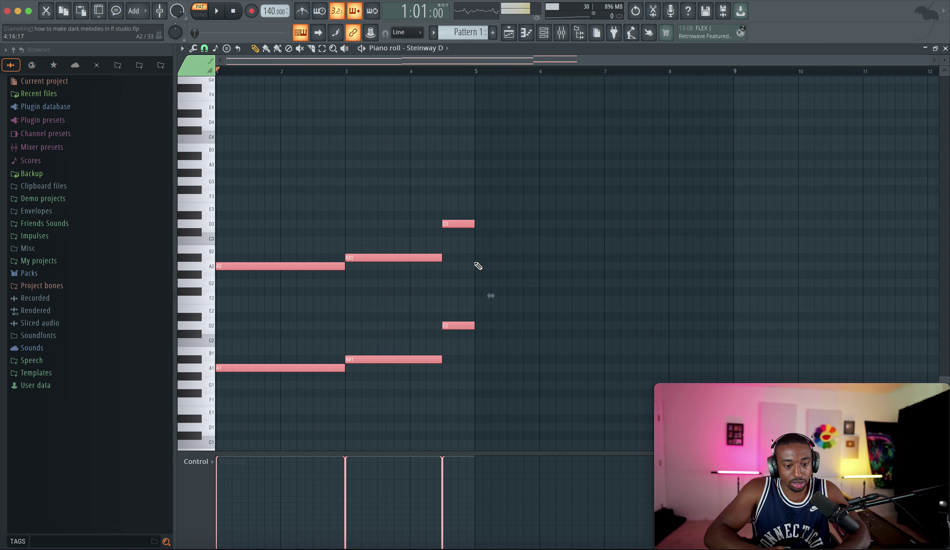
{"action": "right_click", "coordinate": [310, 368]}
{"action": "key", "text": "super+z"}
{"action": "key", "text": "super+d"}
Step: Duplicate the upper bass line (A2, A#2, D3) and raise the copy two octaves to A4, A#4 and D5
{"action": "left_click_drag", "start_coordinate": [217, 302], "coordinate": [476, 202]}
{"action": "mouse_move", "coordinate": [248, 266]}
{"action": "left_mouse_down"}
{"action": "mouse_move", "coordinate": [280, 266]}
{"action": "mouse_move", "coordinate": [229, 267]}
{"action": "left_mouse_up"}
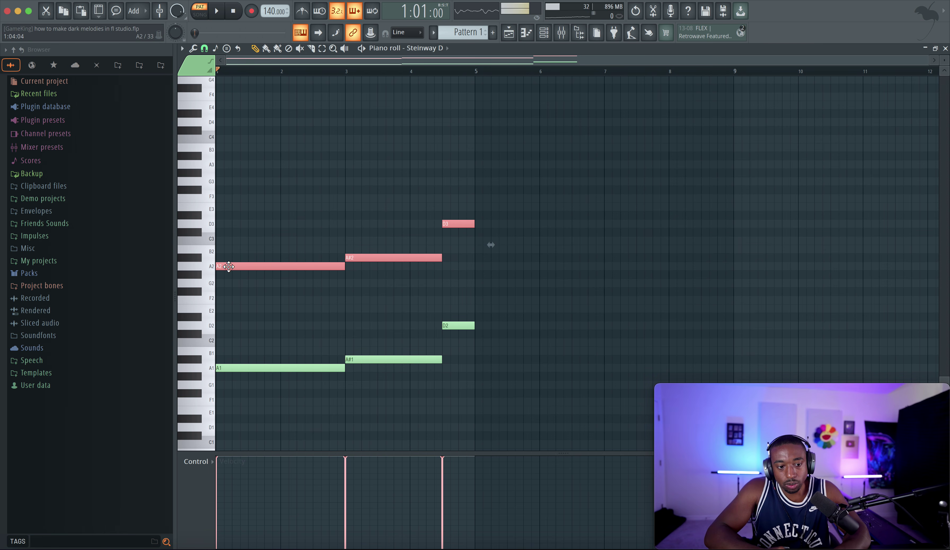
{"action": "key", "text": "super+Up"}
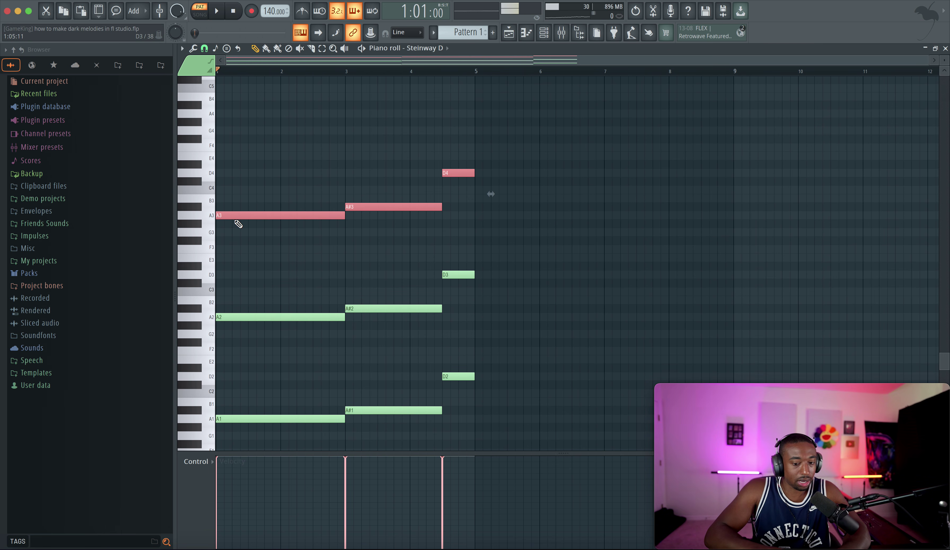
{"action": "key", "text": "ctrl+Up"}
{"action": "scroll", "coordinate": [238, 223], "scroll_direction": "up", "scroll_amount": 1}
{"action": "key", "text": "space"}
{"action": "scroll", "coordinate": [238, 223], "scroll_direction": "up", "scroll_amount": 5}
{"action": "key", "text": "space"}
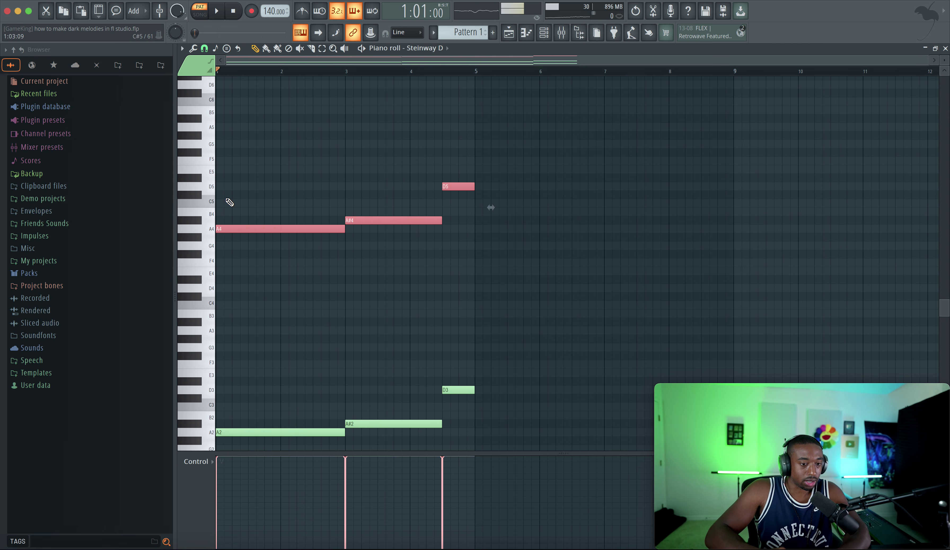
Step: Add two-bar C5 and E5 notes at bar 1 above the A4 note and play the chord
{"action": "left_click", "coordinate": [229, 202]}
{"action": "left_click_drag", "start_coordinate": [246, 203], "coordinate": [340, 203]}
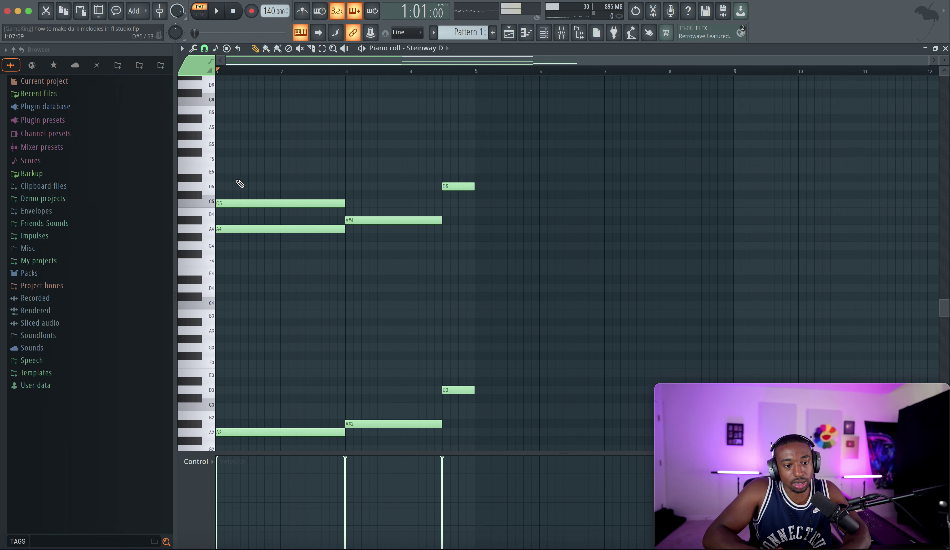
{"action": "left_click", "coordinate": [228, 170]}
{"action": "key", "text": "space"}
{"action": "key", "text": "space"}
Step: Try the C5 note of the first chord at B4 during playback, and return it to C5
{"action": "left_click", "coordinate": [239, 204]}
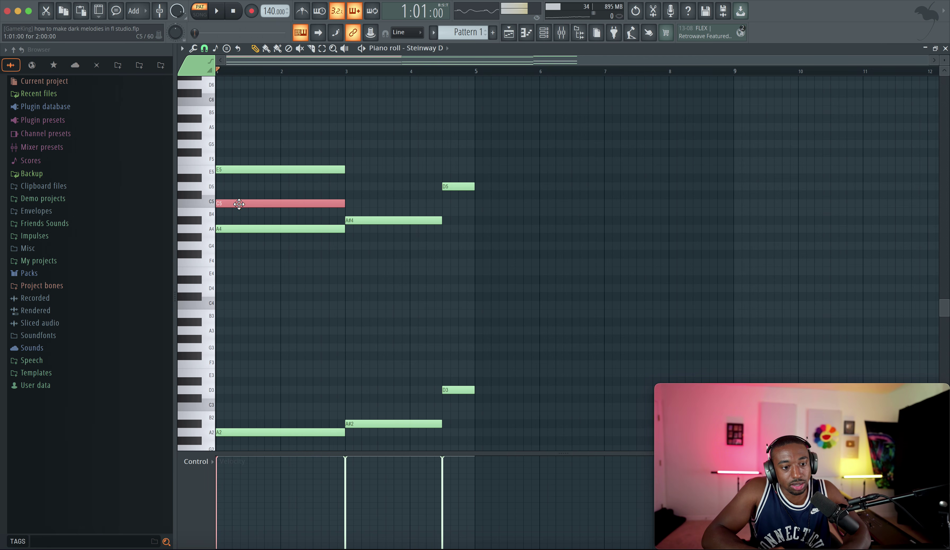
{"action": "key", "text": "Down"}
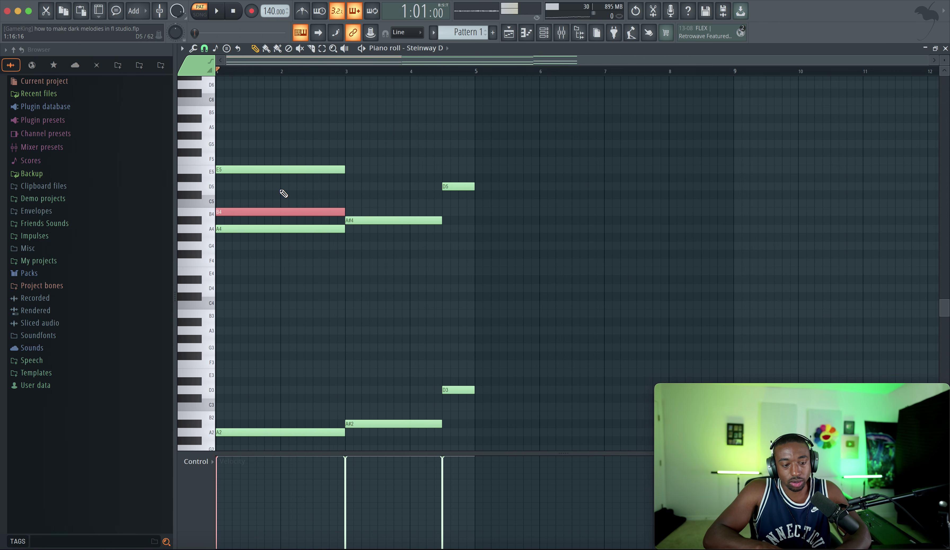
{"action": "key", "text": "space"}
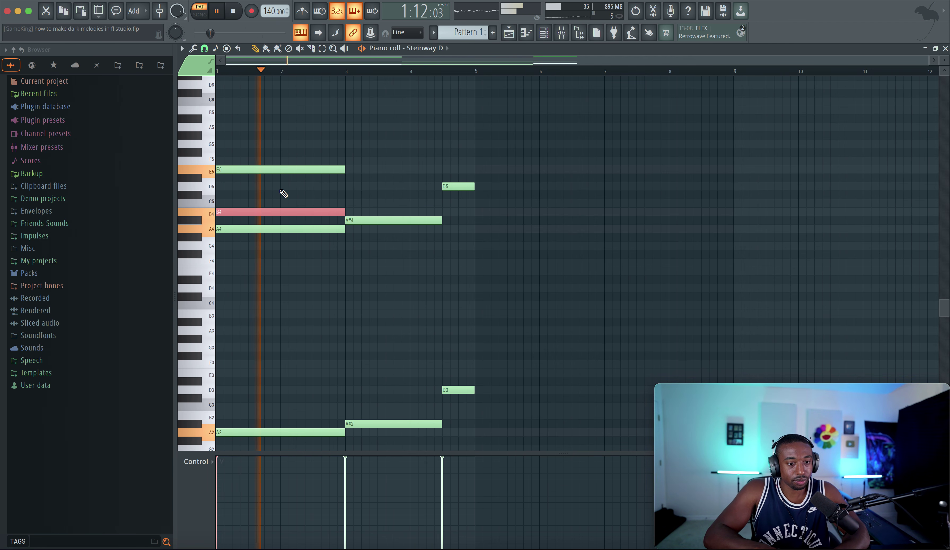
{"action": "key", "text": "space"}
{"action": "key", "text": "space"}
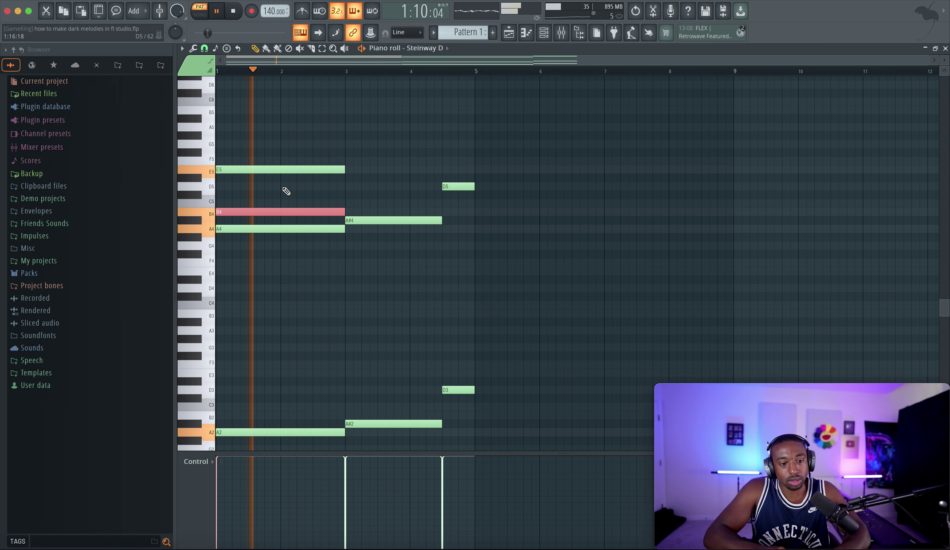
{"action": "key", "text": "Up"}
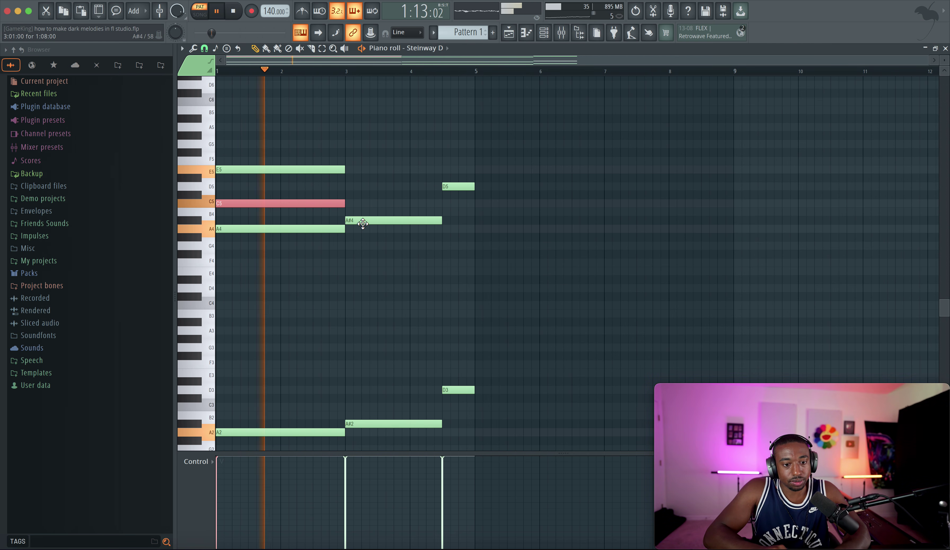
Step: Add a two-bar E5 note at bar 3 above the A#4 note and play the progression
{"action": "left_click", "coordinate": [346, 170]}
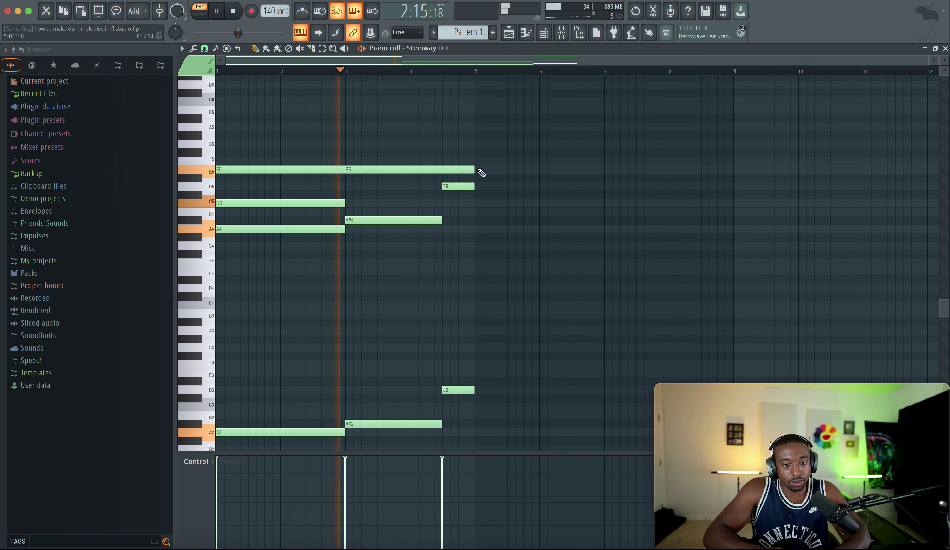
{"action": "mouse_move", "coordinate": [475, 169]}
{"action": "left_mouse_down"}
{"action": "mouse_move", "coordinate": [454, 169]}
{"action": "mouse_move", "coordinate": [471, 169]}
{"action": "left_mouse_up"}
{"action": "key", "text": "space"}
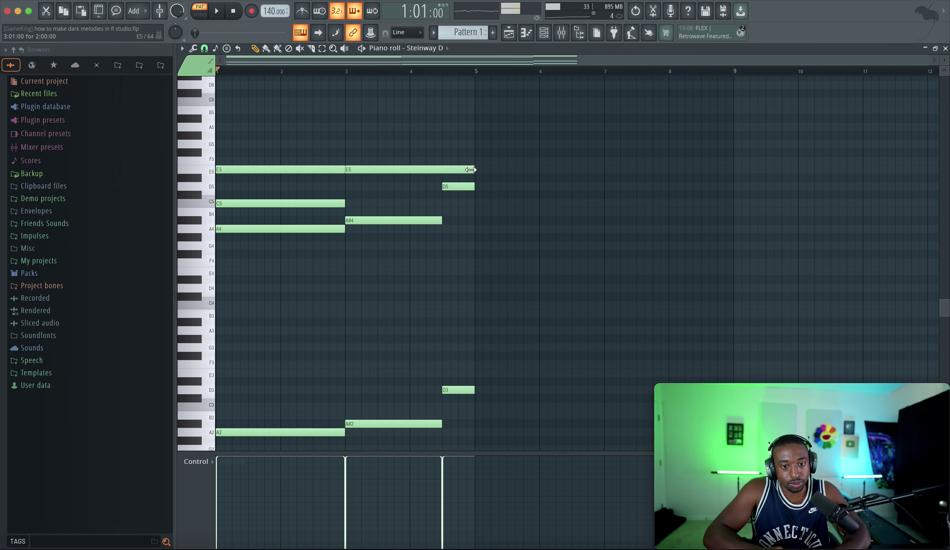
{"action": "left_click_drag", "start_coordinate": [367, 158], "coordinate": [366, 261]}
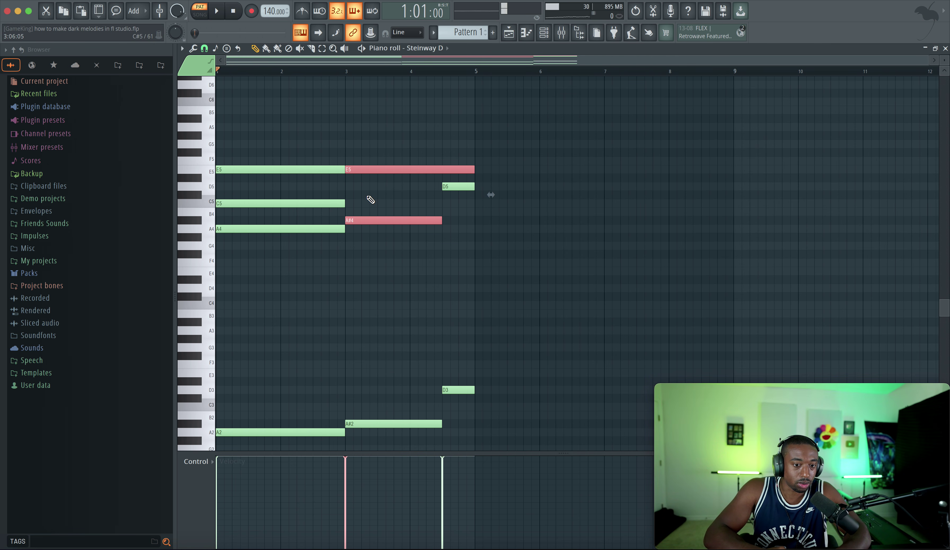
{"action": "left_click", "coordinate": [375, 247]}
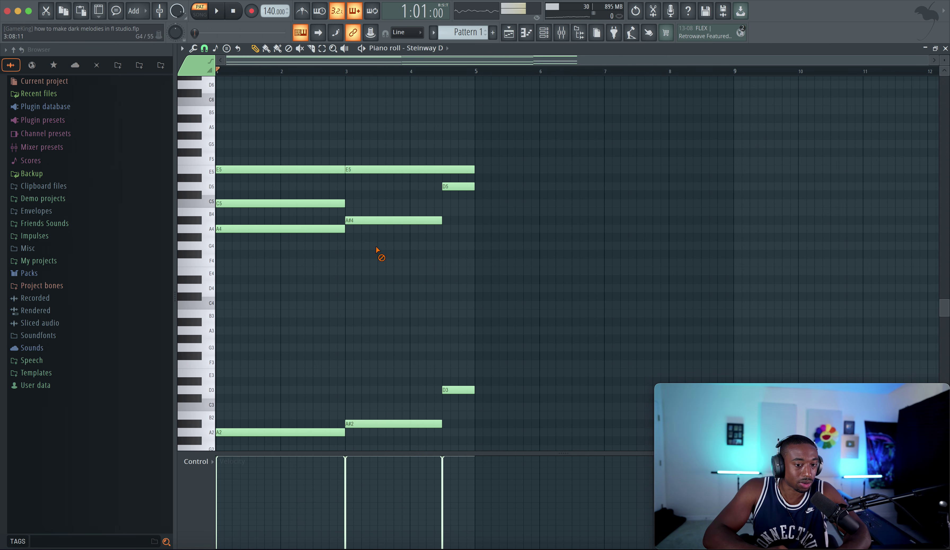
{"action": "key", "text": "space"}
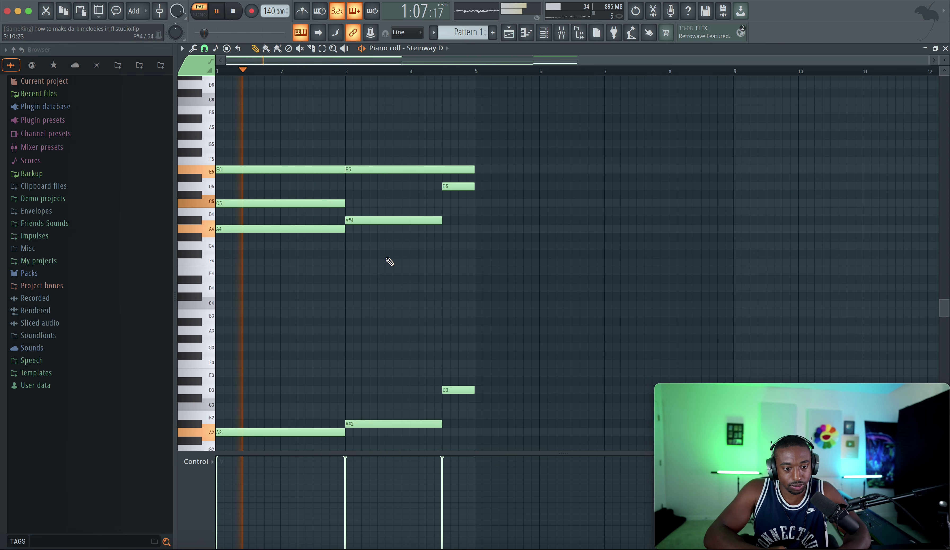
Step: Raise the E5 note at bar 3 one semitone to F5 and check it against the A#4 note
{"action": "left_click", "coordinate": [363, 170]}
{"action": "key", "text": "space"}
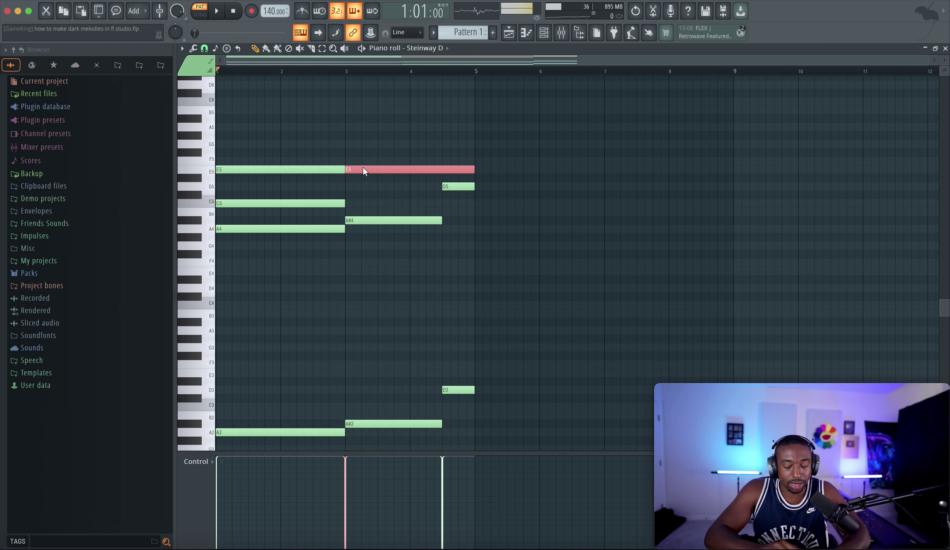
{"action": "key", "text": "shift+Up"}
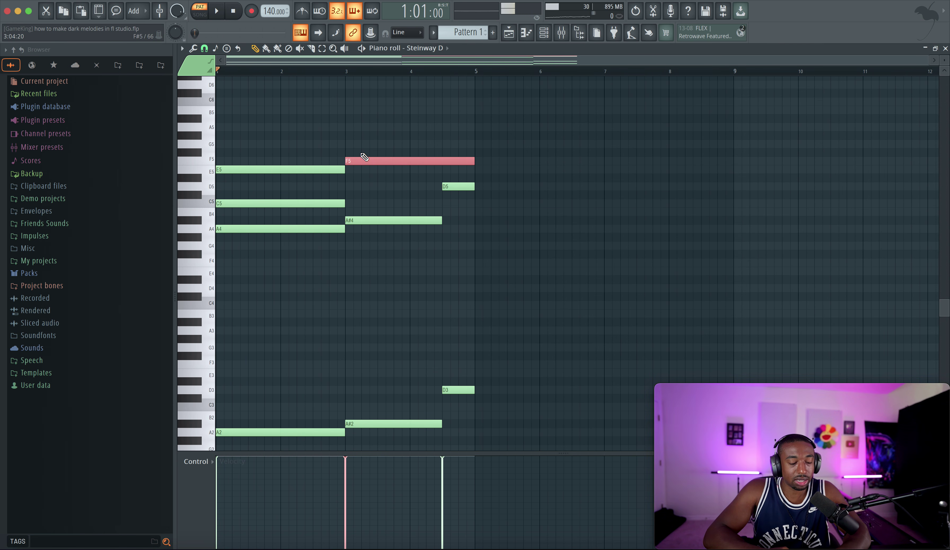
{"action": "left_click_drag", "start_coordinate": [366, 144], "coordinate": [369, 217]}
{"action": "right_click", "coordinate": [362, 175]}
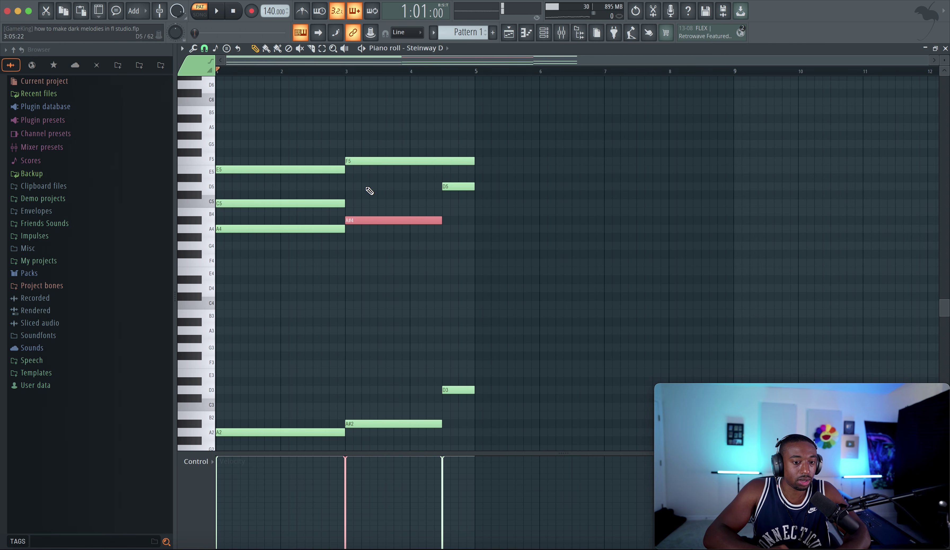
{"action": "left_click", "coordinate": [366, 162], "text": "ctrl"}
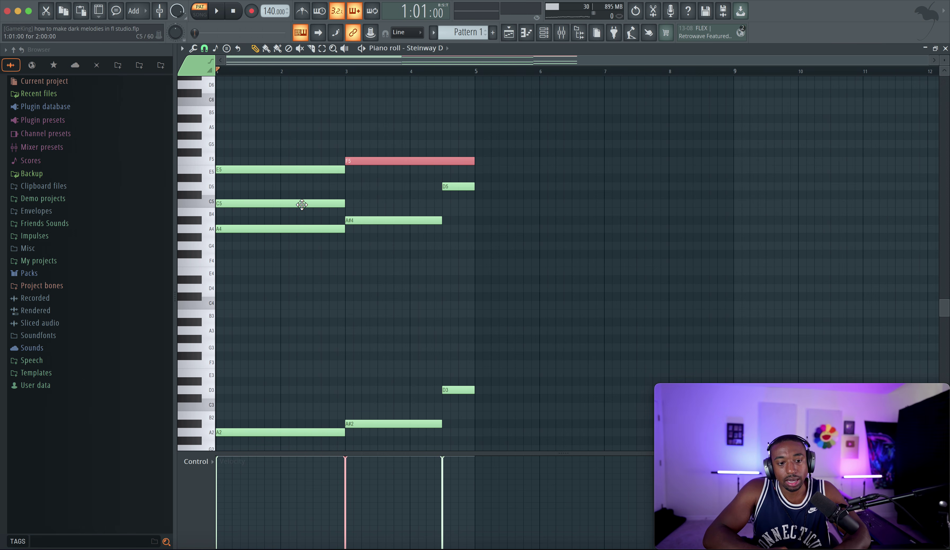
Step: Add a C#5 note at bar 3 between A#4 and F5, one and a half bars long, and play the progression
{"action": "left_click_drag", "start_coordinate": [286, 204], "coordinate": [387, 132]}
{"action": "left_click", "coordinate": [387, 131], "text": "ctrl"}
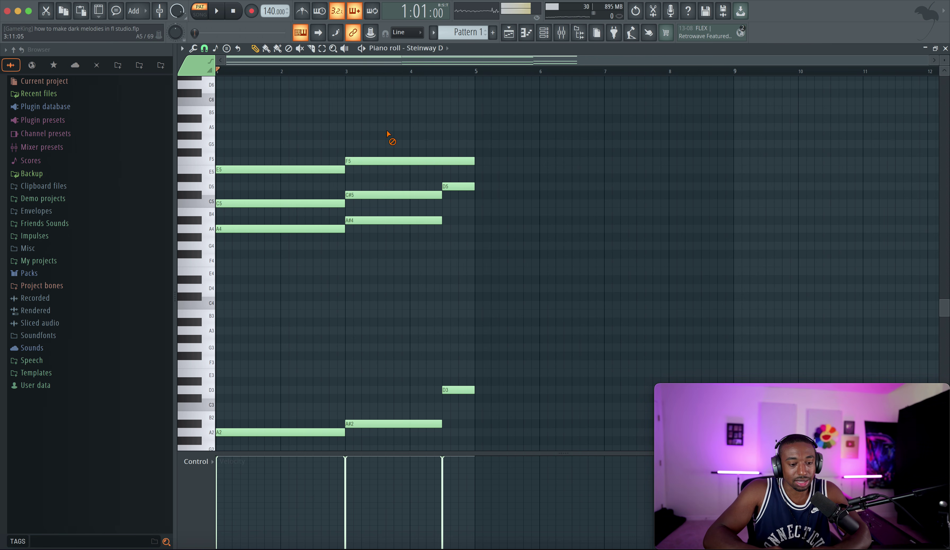
{"action": "left_click", "coordinate": [375, 218]}
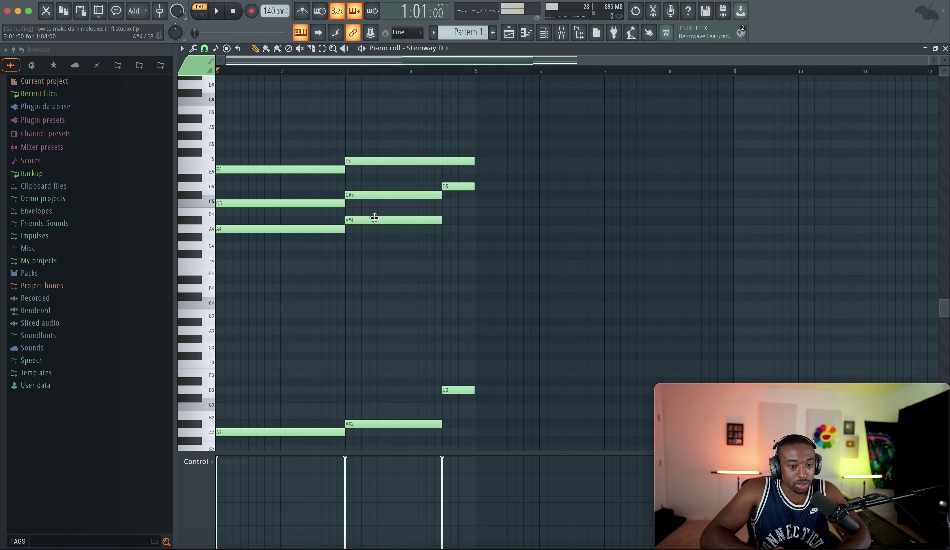
{"action": "left_click_drag", "start_coordinate": [366, 192], "coordinate": [370, 243]}
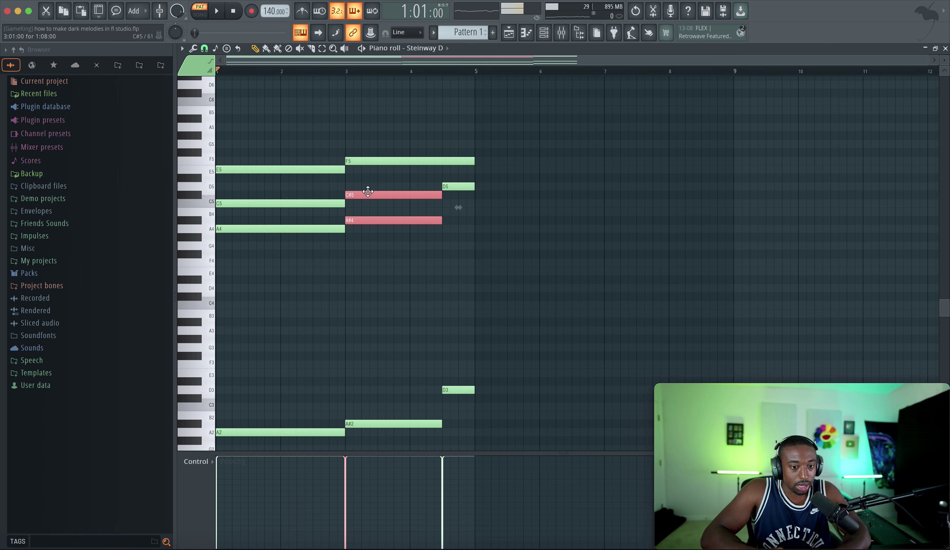
{"action": "left_click_drag", "start_coordinate": [374, 157], "coordinate": [371, 243]}
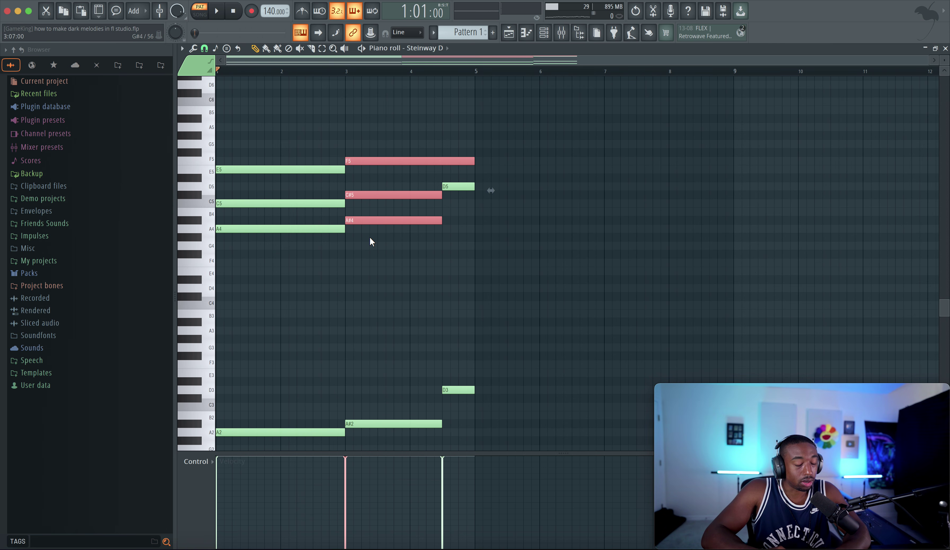
{"action": "key", "text": "space"}
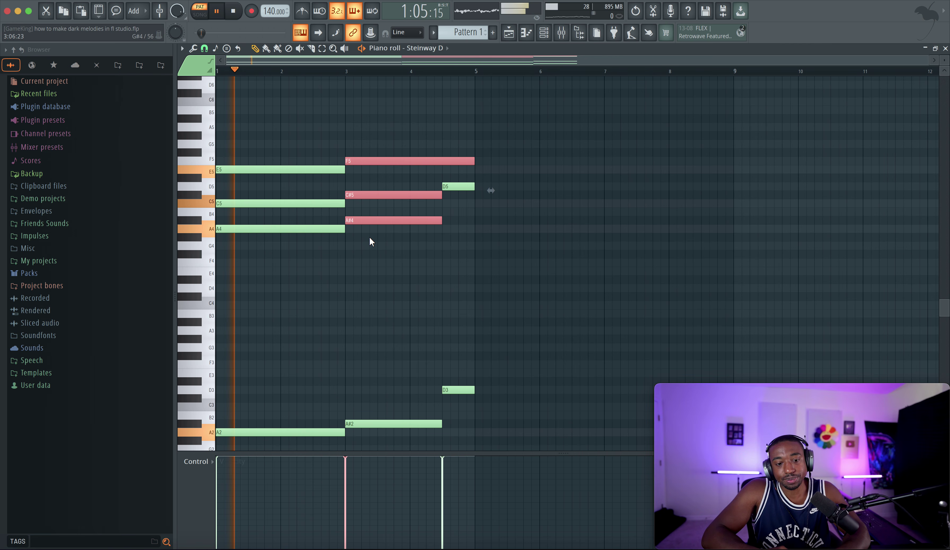
{"action": "left_click", "coordinate": [370, 259], "text": "ctrl"}
{"action": "key", "text": "space"}
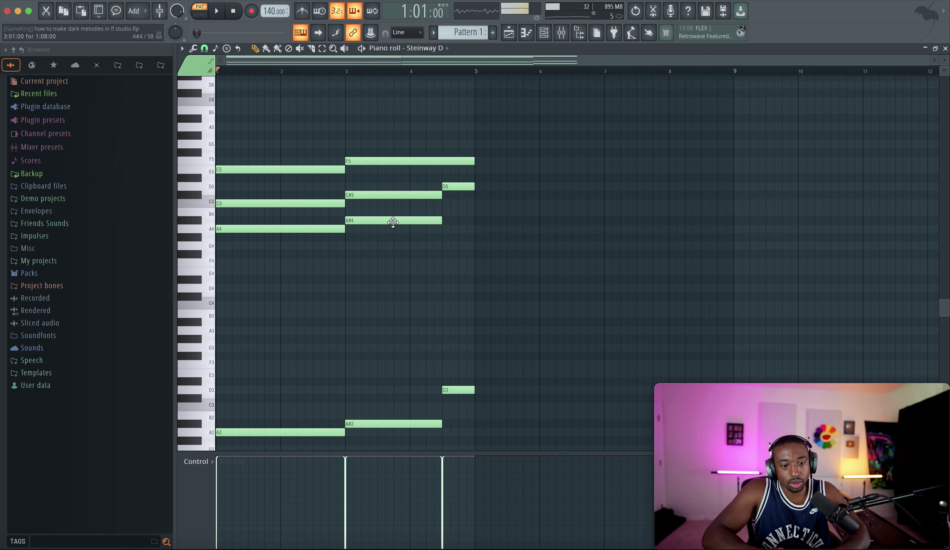
Step: Enlarge the note velocity lane, lower the velocity of all upper chord notes to an even level, and play the progression
{"action": "left_click_drag", "start_coordinate": [488, 241], "coordinate": [302, 157]}
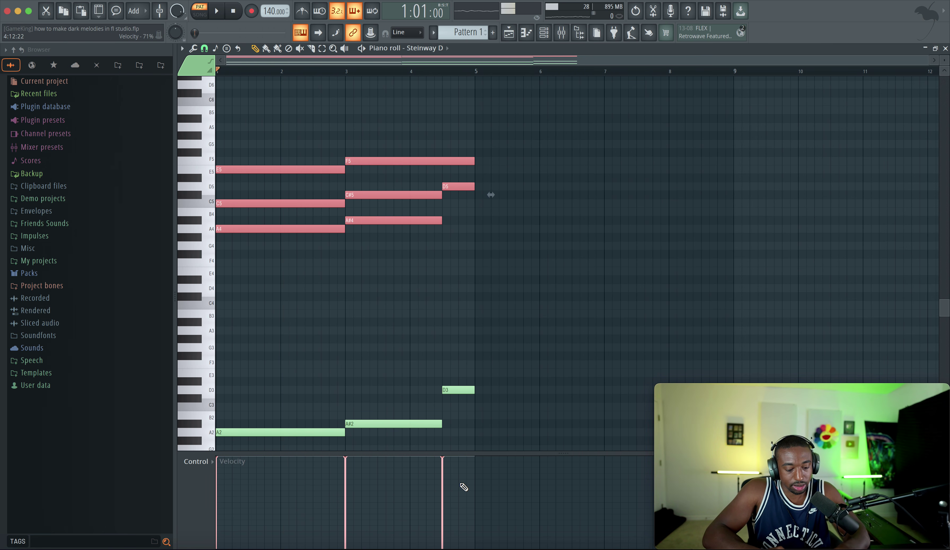
{"action": "left_click_drag", "start_coordinate": [565, 454], "coordinate": [561, 431]}
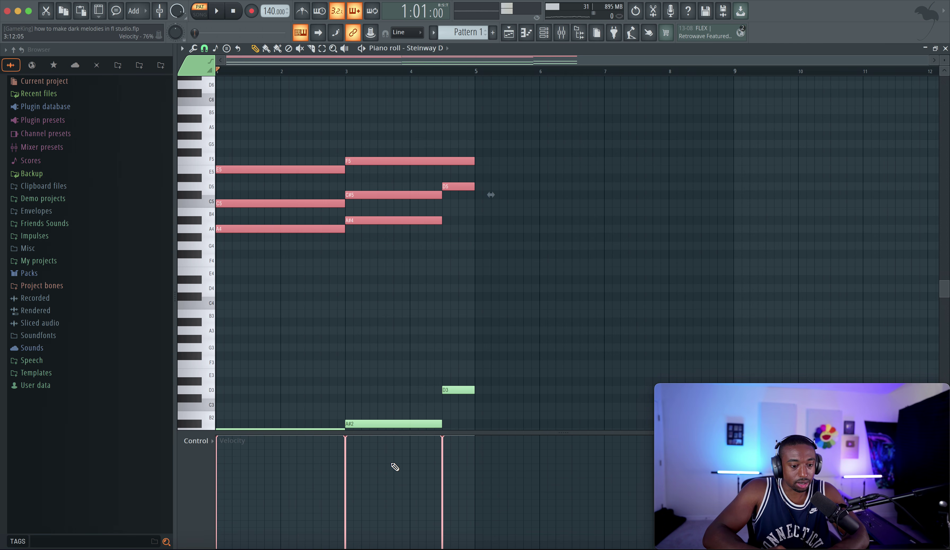
{"action": "left_click", "coordinate": [192, 441]}
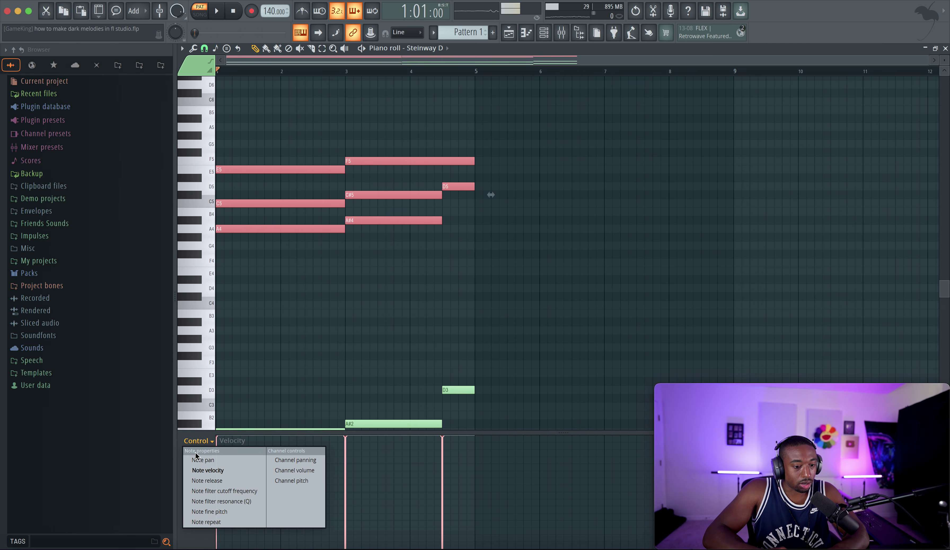
{"action": "left_click", "coordinate": [204, 471]}
{"action": "left_click_drag", "start_coordinate": [481, 459], "coordinate": [215, 461]}
{"action": "left_click", "coordinate": [321, 321]}
{"action": "key", "text": "space"}
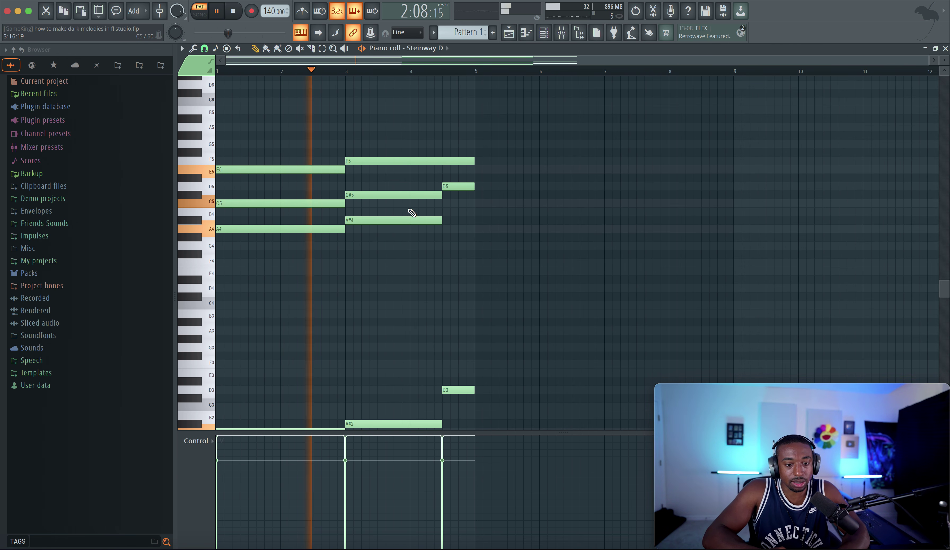
Step: Try lowering the C#5 note at bar 3 by one semitone to C5 and play the progression
{"action": "key", "text": "space"}
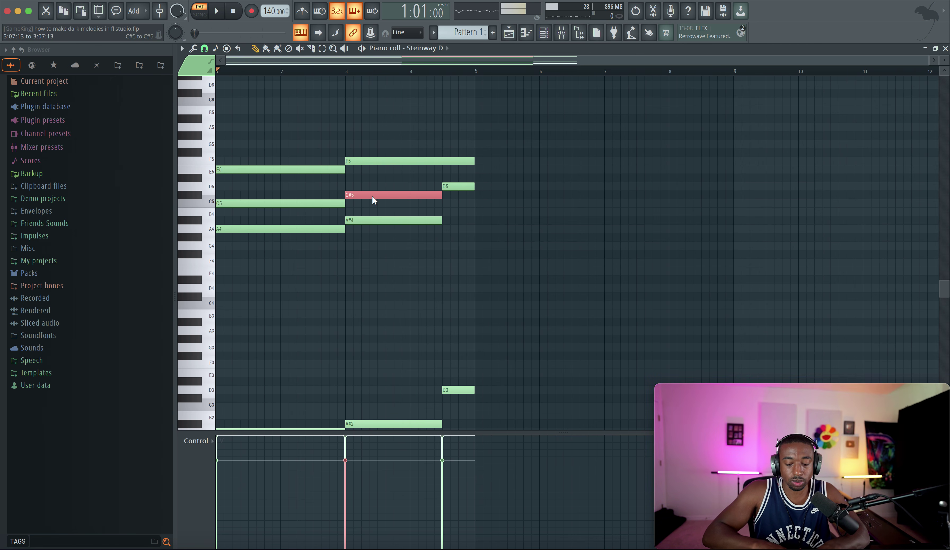
{"action": "key", "text": "shift+Down"}
{"action": "left_click_drag", "start_coordinate": [372, 196], "coordinate": [284, 210]}
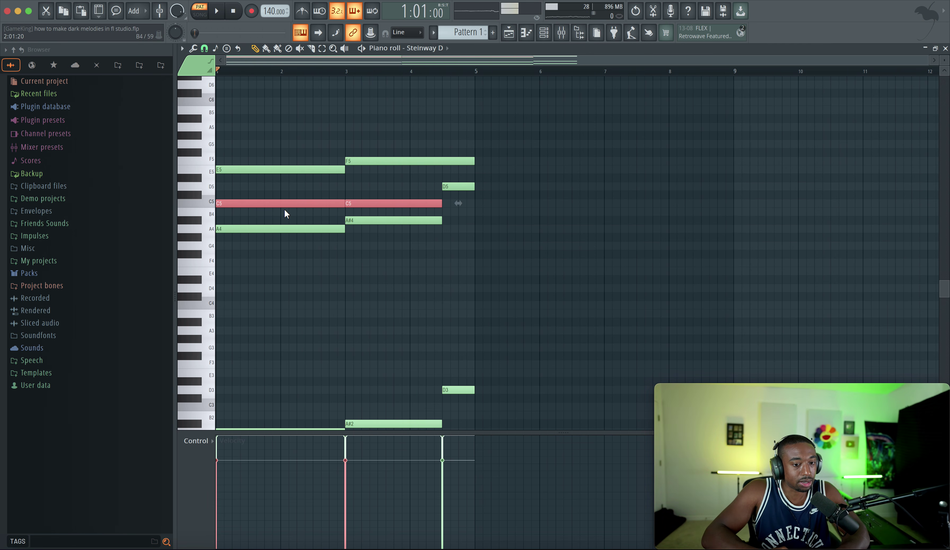
{"action": "key", "text": "space"}
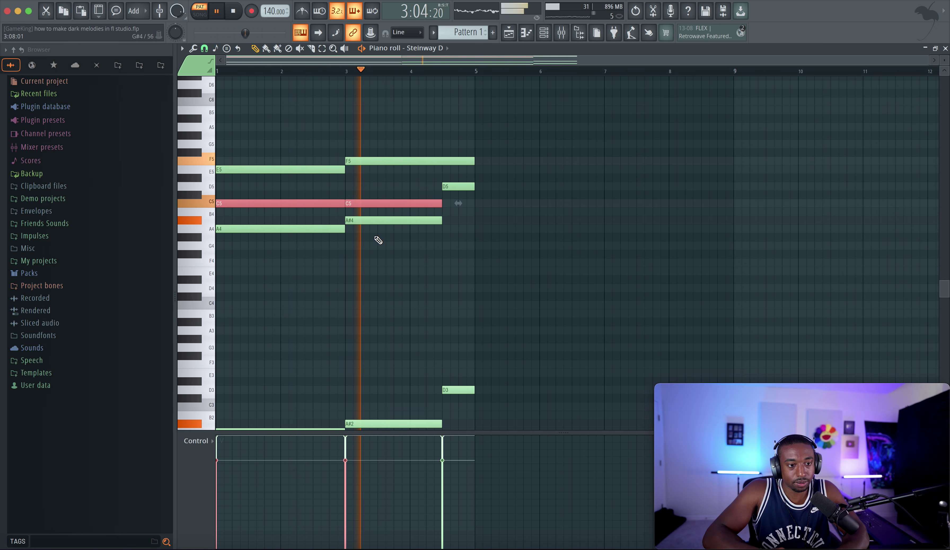
{"action": "key", "text": "space"}
Step: Raise the middle chord note at bar 3 to D5, play the progression and compare it with the following D5 note
{"action": "left_click", "coordinate": [376, 204], "text": "super"}
{"action": "key", "text": "shift+Up"}
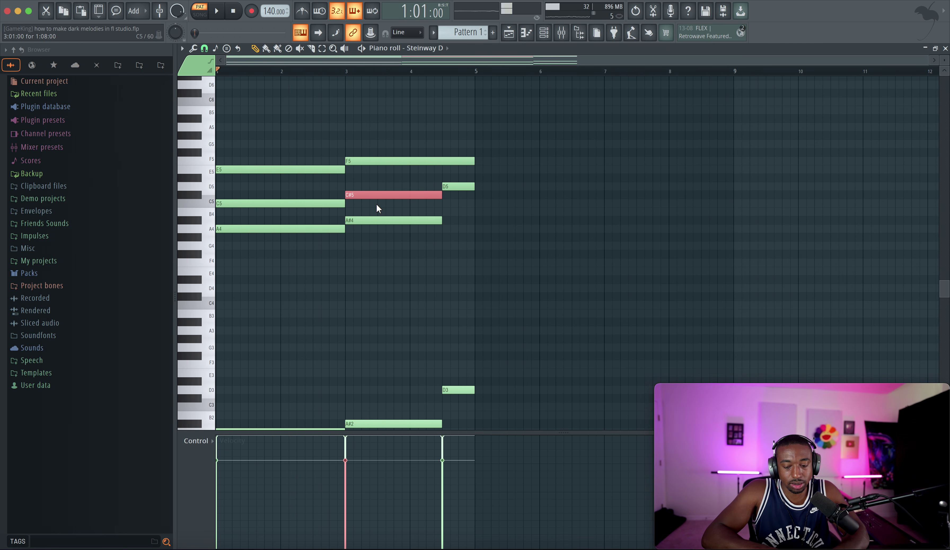
{"action": "key", "text": "shift+Up"}
{"action": "key", "text": "space"}
{"action": "left_click", "coordinate": [464, 187], "text": "super"}
{"action": "left_click", "coordinate": [440, 187], "text": "super"}
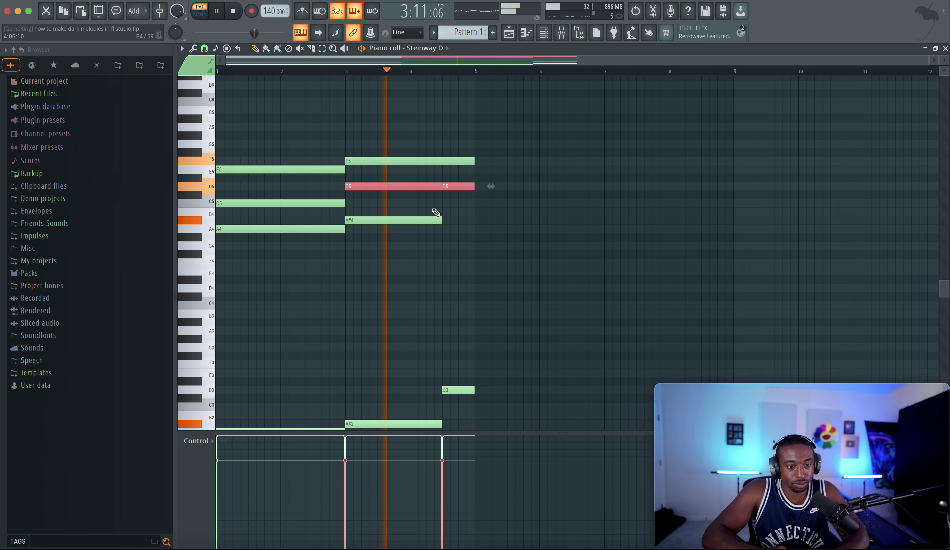
{"action": "key", "text": "space"}
Step: Raise the velocity of the upper chord notes at bars 1 and 3 to an even level and play the progression
{"action": "left_click", "coordinate": [401, 186]}
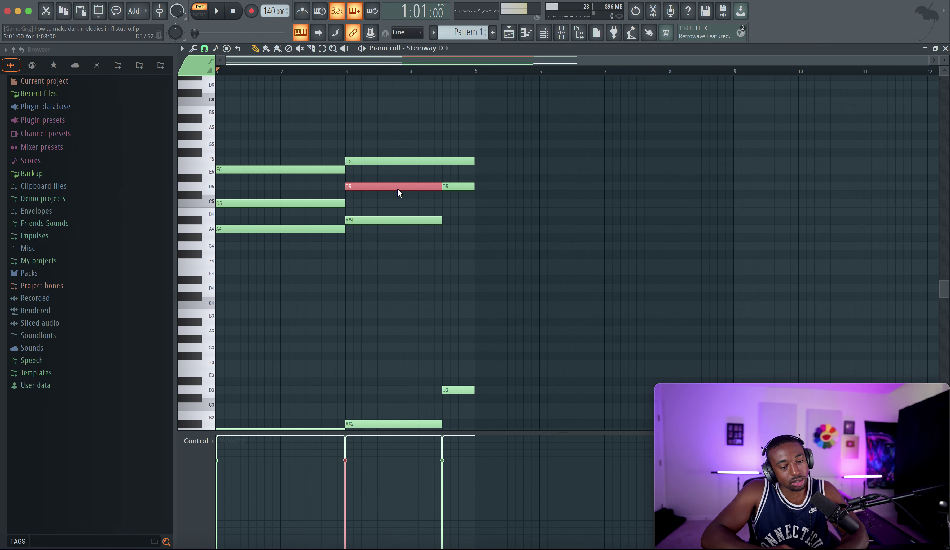
{"action": "key", "text": "space"}
{"action": "left_click", "coordinate": [399, 274], "text": "super"}
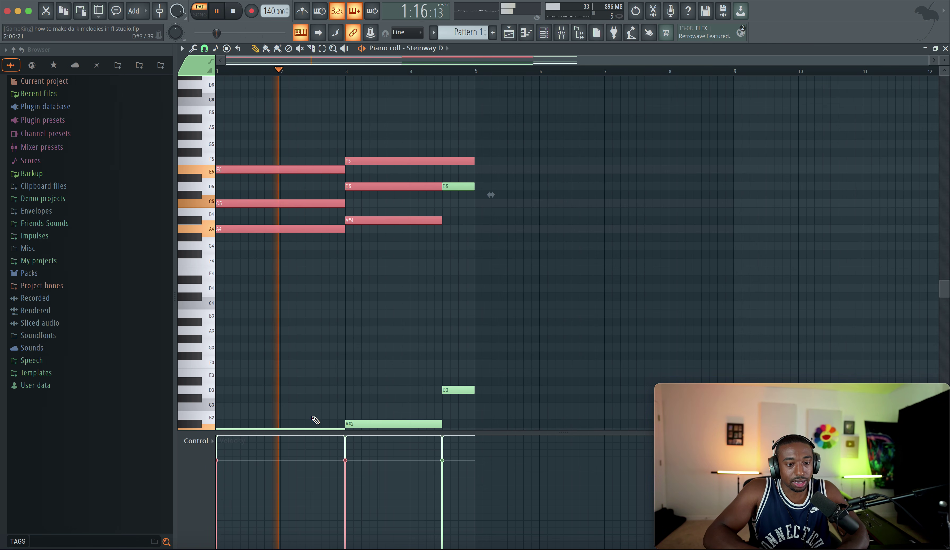
{"action": "mouse_move", "coordinate": [353, 441]}
{"action": "left_mouse_down"}
{"action": "mouse_move", "coordinate": [223, 442]}
{"action": "mouse_move", "coordinate": [352, 445]}
{"action": "left_mouse_up"}
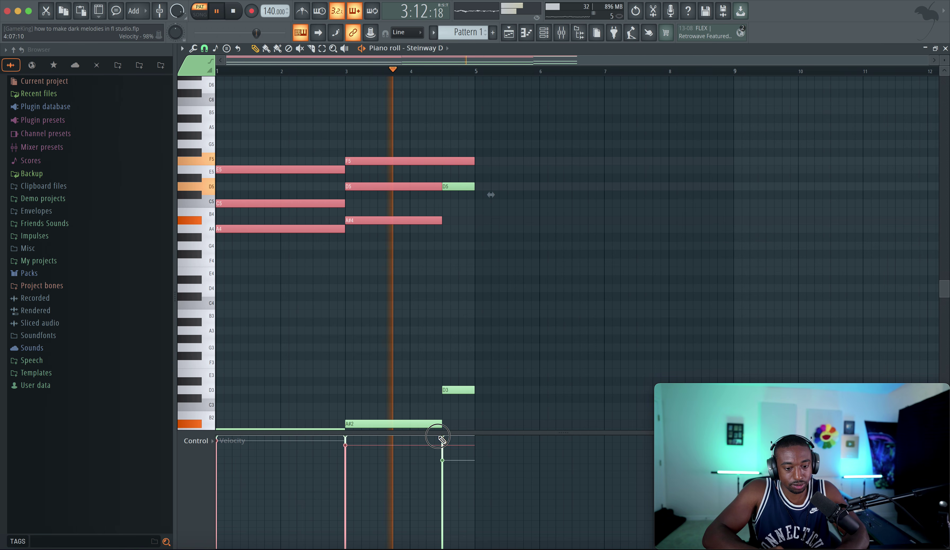
{"action": "key", "text": "space"}
{"action": "left_click", "coordinate": [360, 441]}
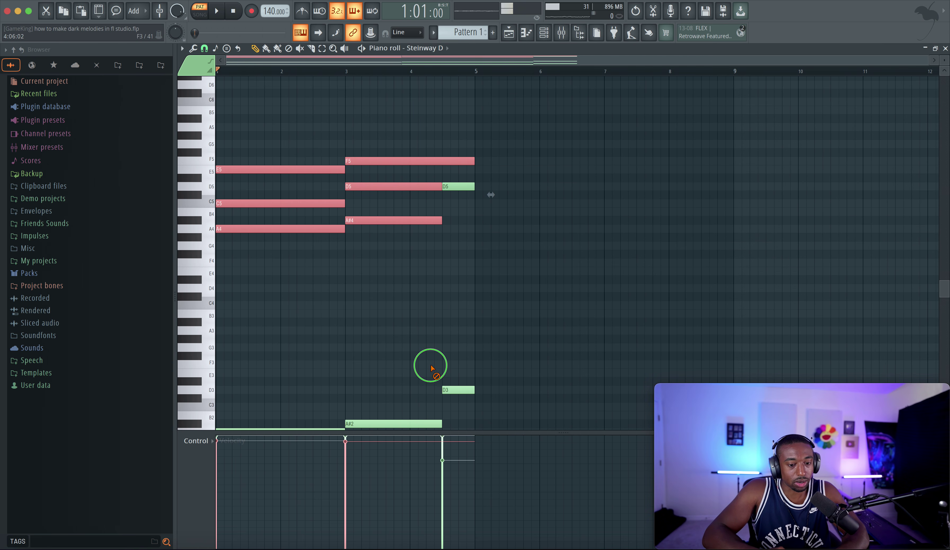
{"action": "left_click", "coordinate": [431, 368]}
{"action": "key", "text": "space"}
{"action": "left_click", "coordinate": [543, 32]}
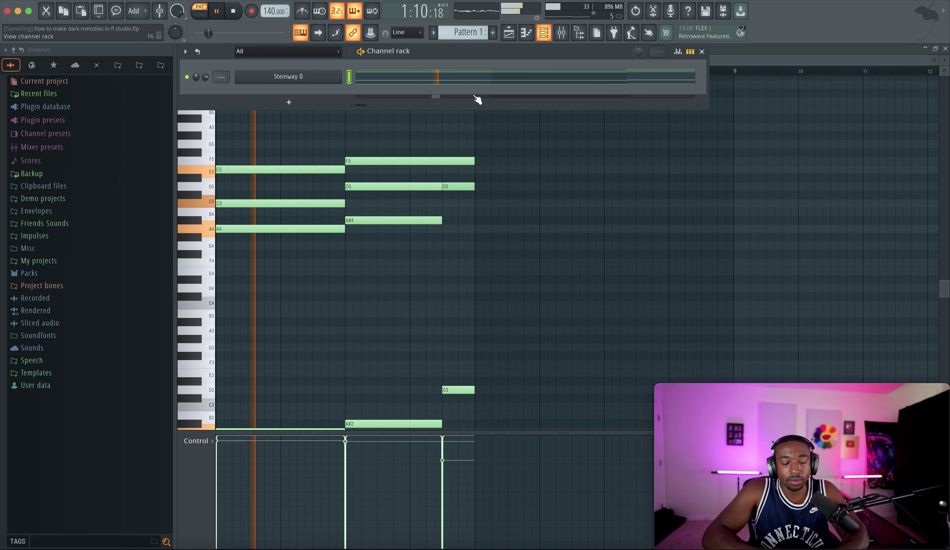
{"action": "key", "text": "space"}
{"action": "scroll", "coordinate": [360, 155], "scroll_direction": "up", "scroll_amount": 1}
{"action": "key", "text": "F6"}
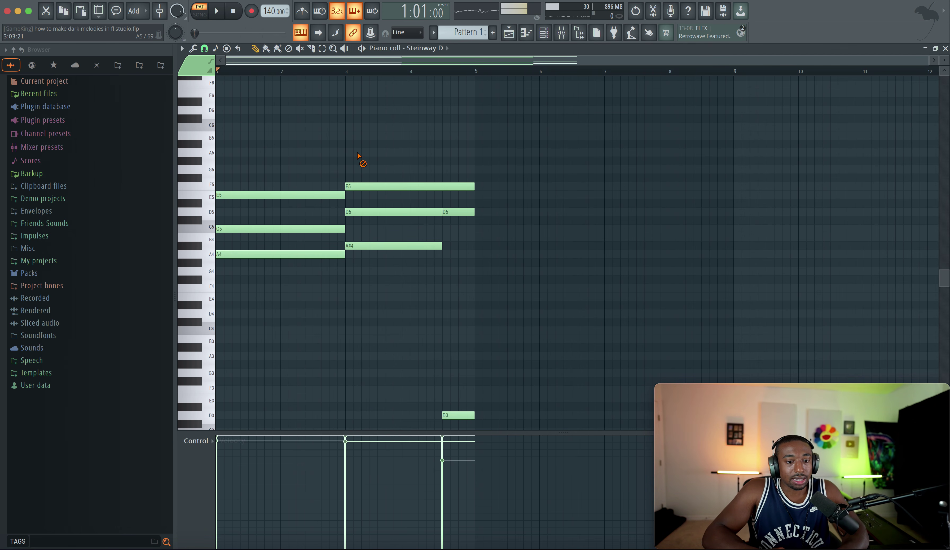
Step: Hide the browser to widen the piano roll and review the bass and upper chord notes
{"action": "scroll", "coordinate": [357, 153], "scroll_direction": "up", "scroll_amount": 2}
{"action": "scroll", "coordinate": [357, 153], "scroll_direction": "down", "scroll_amount": 14}
{"action": "left_click_drag", "start_coordinate": [510, 92], "coordinate": [223, 302]}
{"action": "key", "text": "alt+F8"}
{"action": "scroll", "coordinate": [392, 212], "scroll_direction": "up", "scroll_amount": 10}
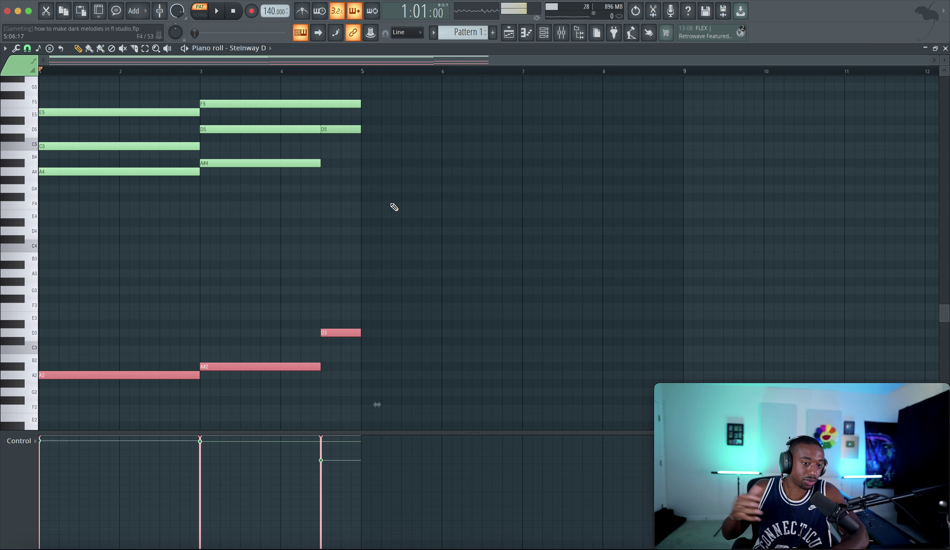
{"action": "scroll", "coordinate": [391, 204], "scroll_direction": "up", "scroll_amount": 7}
{"action": "left_click_drag", "start_coordinate": [391, 204], "coordinate": [47, 419]}
{"action": "right_click", "coordinate": [87, 406]}
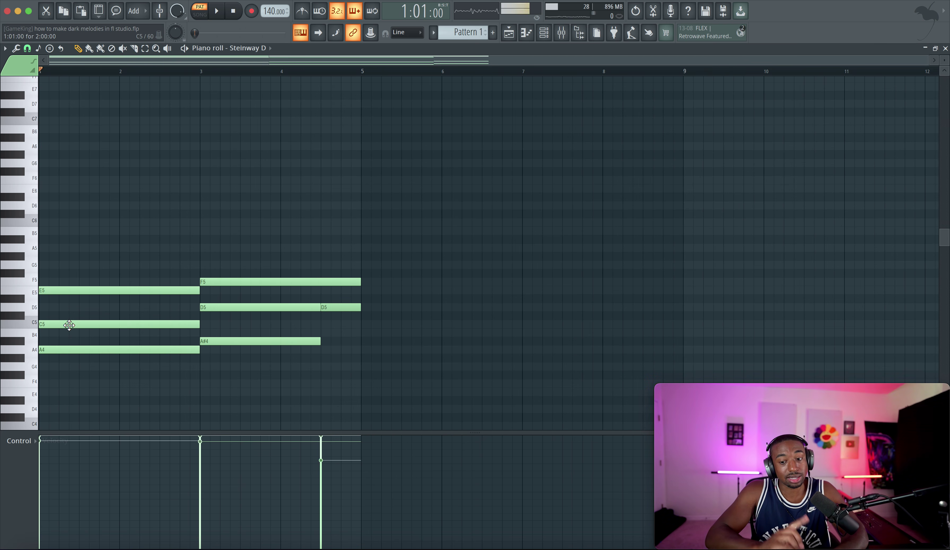
Step: Duplicate the E5 note at bar 1 and the F5 note at bar 3 one octave higher and play the result
{"action": "left_click", "coordinate": [62, 286]}
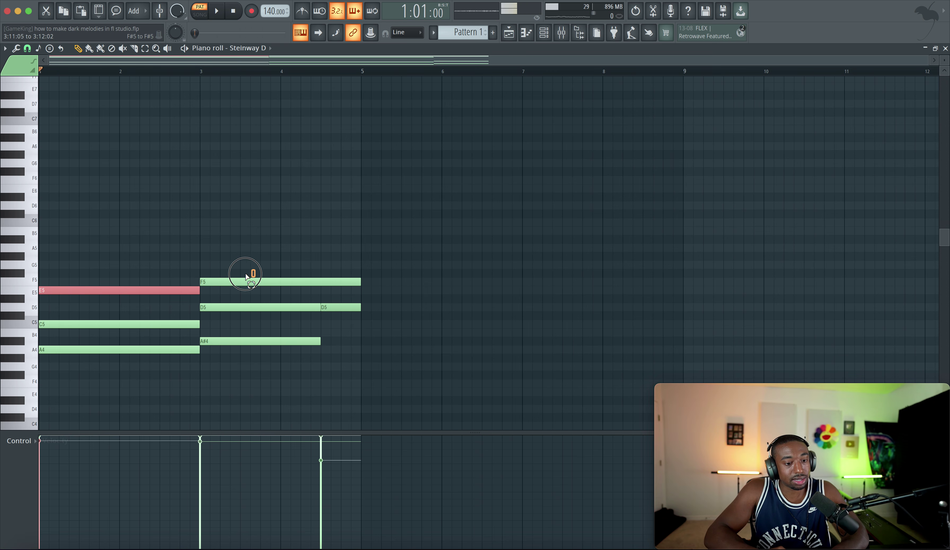
{"action": "left_click", "coordinate": [213, 282], "text": "shift+super"}
{"action": "mouse_move", "coordinate": [122, 290]}
{"action": "left_mouse_down"}
{"action": "mouse_move", "coordinate": [151, 294]}
{"action": "mouse_move", "coordinate": [117, 293]}
{"action": "left_mouse_up"}
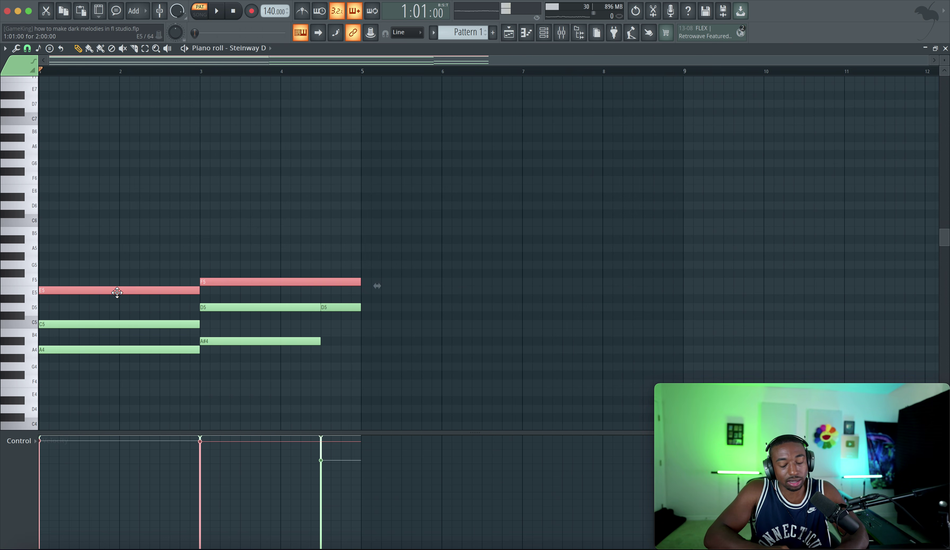
{"action": "key", "text": "super+Up"}
{"action": "left_click", "coordinate": [99, 210]}
{"action": "key", "text": "space"}
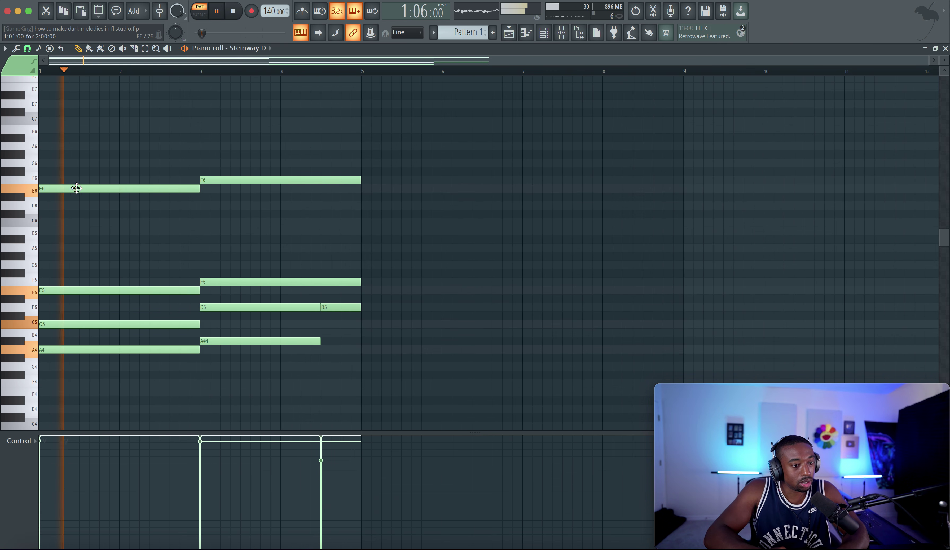
{"action": "key", "text": "space"}
Step: Audition higher pitches and replace the E6 note at bar 1 with a two-bar A6 note
{"action": "left_click", "coordinate": [33, 176]}
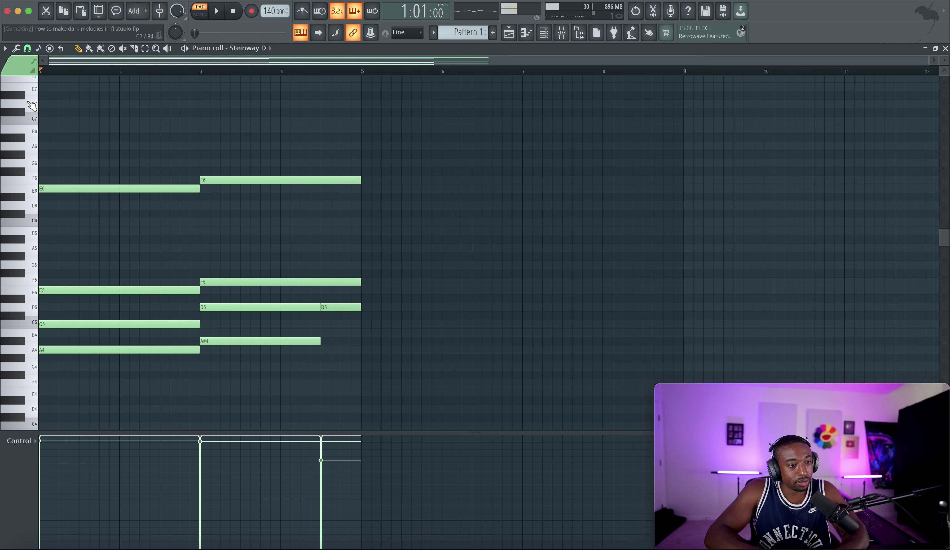
{"action": "key", "text": "space"}
{"action": "scroll", "coordinate": [65, 181], "scroll_direction": "up", "scroll_amount": 1}
{"action": "key", "text": "space"}
{"action": "left_click", "coordinate": [51, 171]}
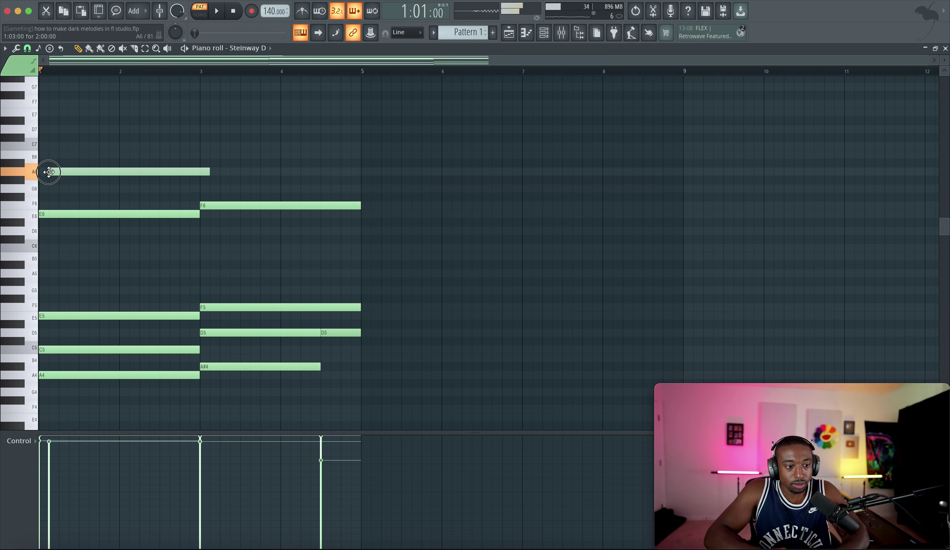
{"action": "right_click", "coordinate": [81, 211]}
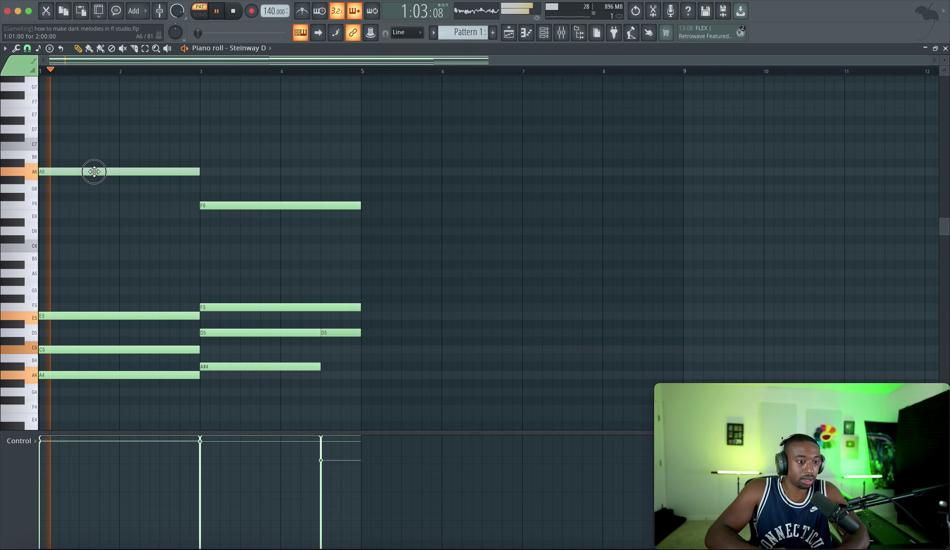
Step: Shorten the A6 melody note at bar 1 to one bar, checking it against the chord in playback
{"action": "left_click_drag", "start_coordinate": [200, 171], "coordinate": [48, 172]}
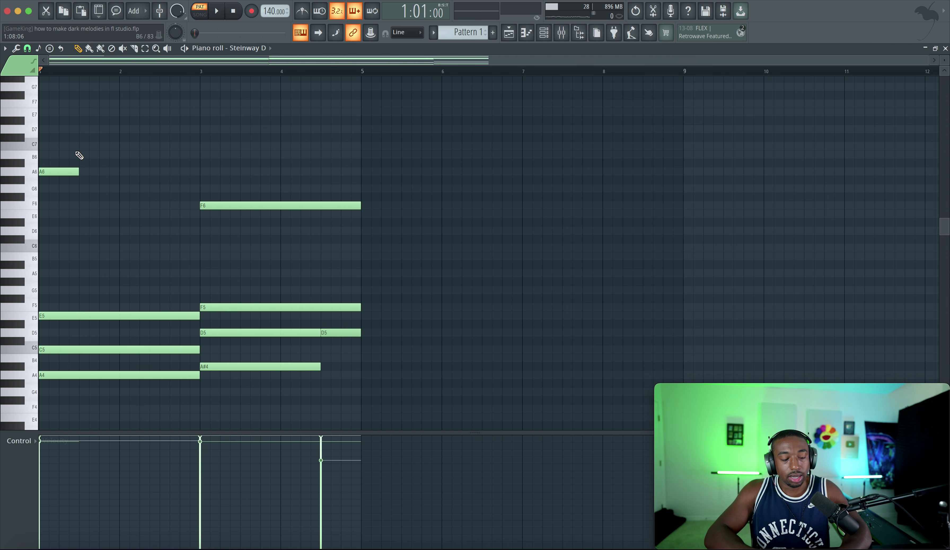
{"action": "key", "text": "space"}
{"action": "key", "text": "space"}
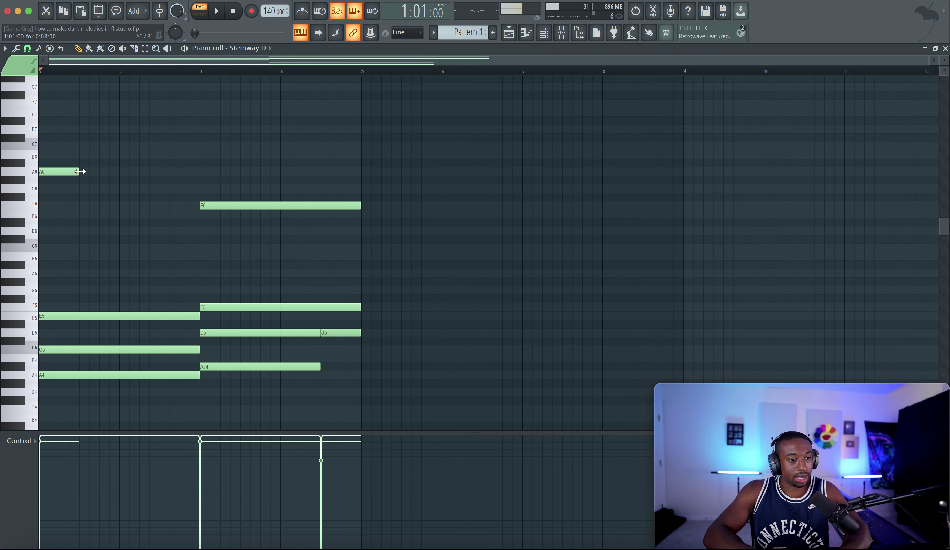
{"action": "left_click_drag", "start_coordinate": [113, 172], "coordinate": [119, 172]}
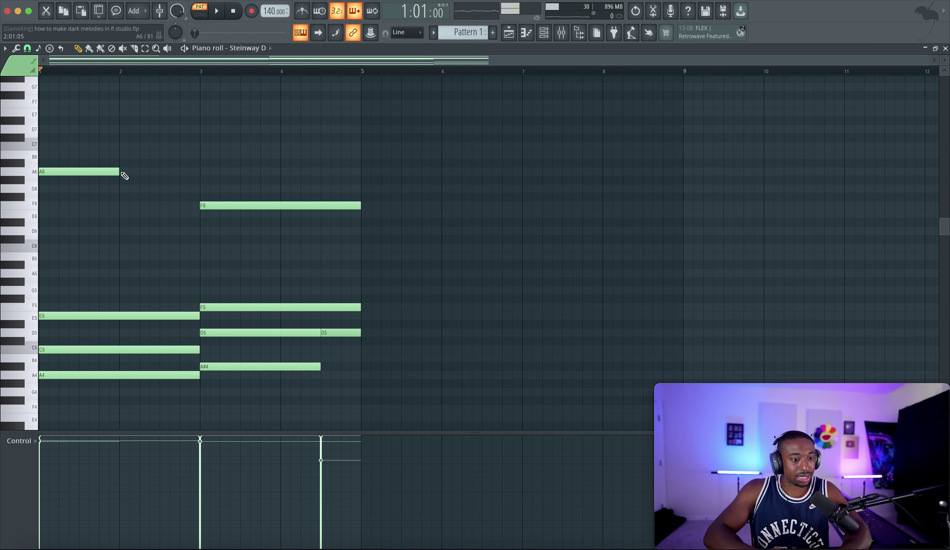
Step: Add a half-bar E7 note at bar 2 followed by a half-bar F7 note during playback
{"action": "left_click", "coordinate": [123, 114]}
{"action": "key", "text": "space"}
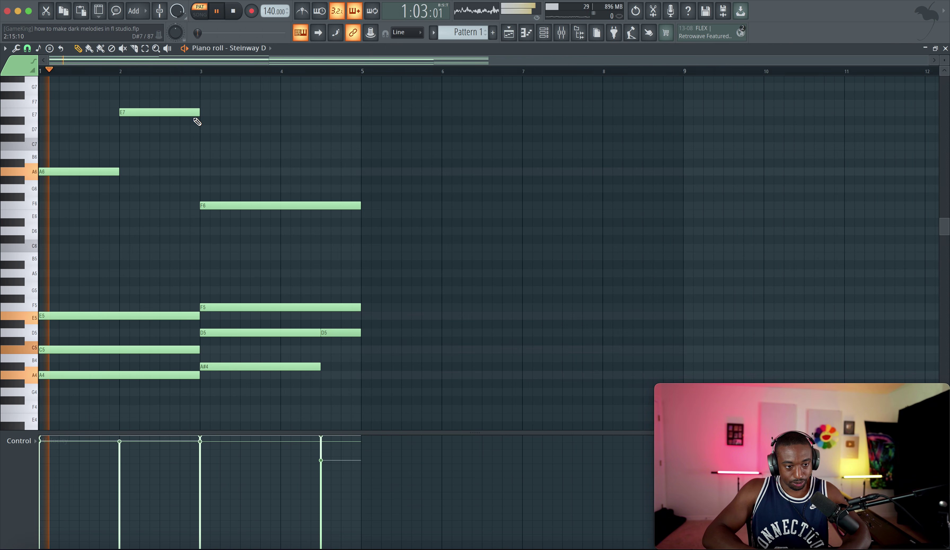
{"action": "left_click_drag", "start_coordinate": [197, 111], "coordinate": [160, 113]}
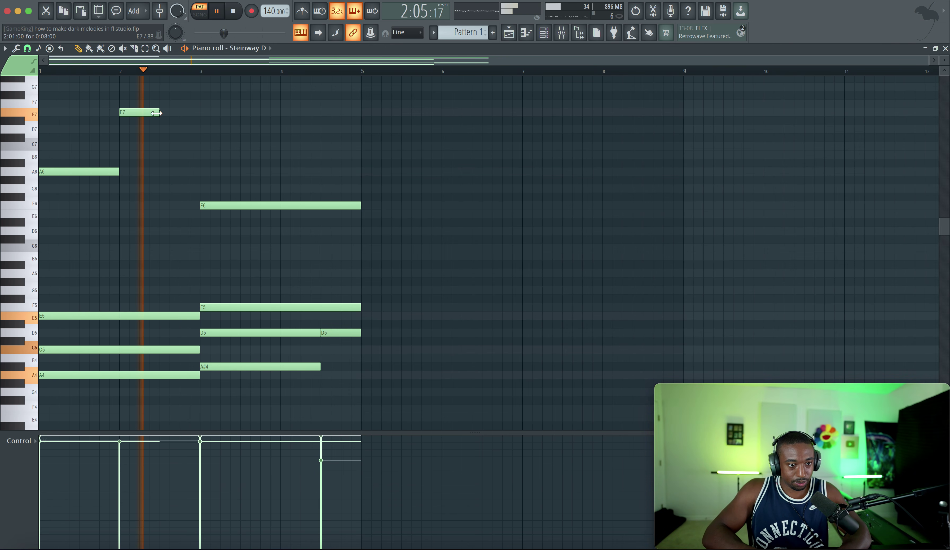
{"action": "left_click", "coordinate": [161, 103]}
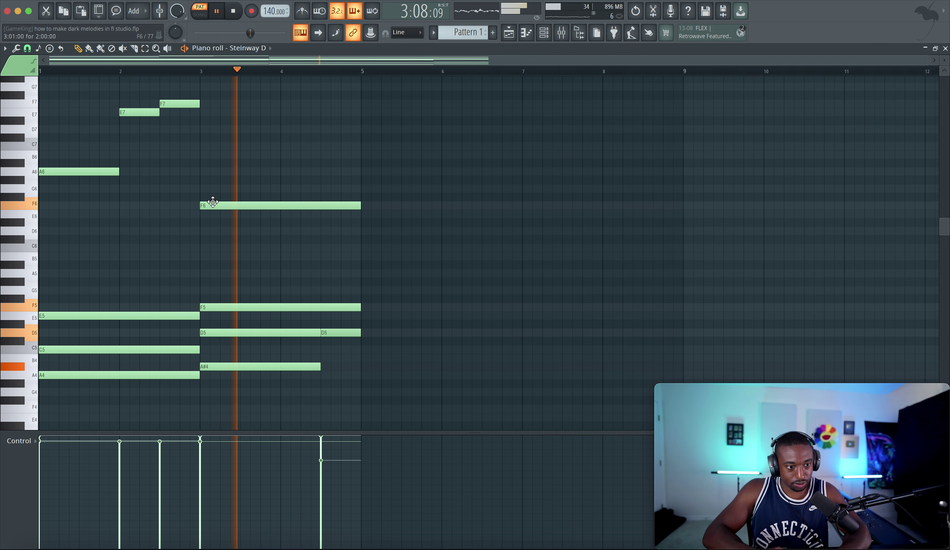
{"action": "key", "text": "space"}
Step: Shorten the F6 melody note at bar 3 to one bar while playing the pattern
{"action": "left_click_drag", "start_coordinate": [174, 116], "coordinate": [138, 102]}
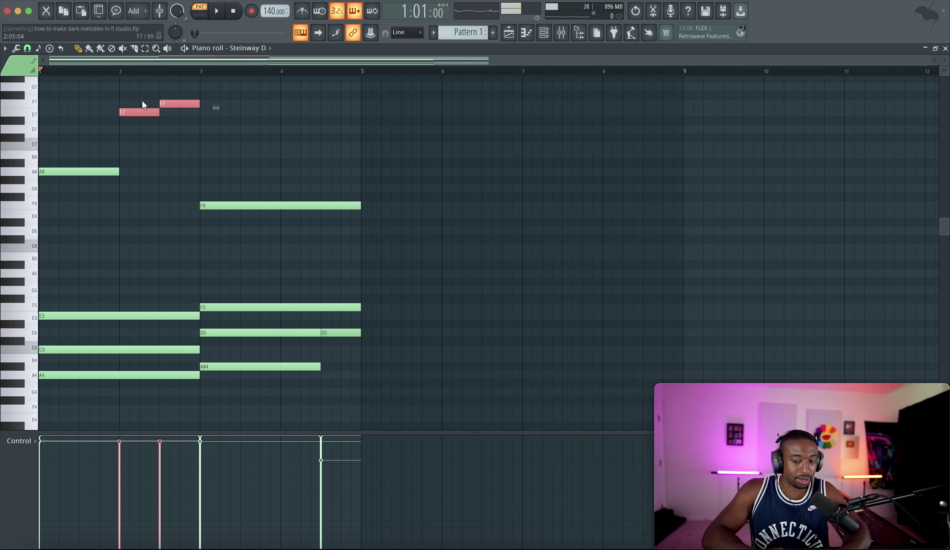
{"action": "left_click_drag", "start_coordinate": [169, 92], "coordinate": [260, 222]}
{"action": "left_click", "coordinate": [223, 195]}
{"action": "key", "text": "space"}
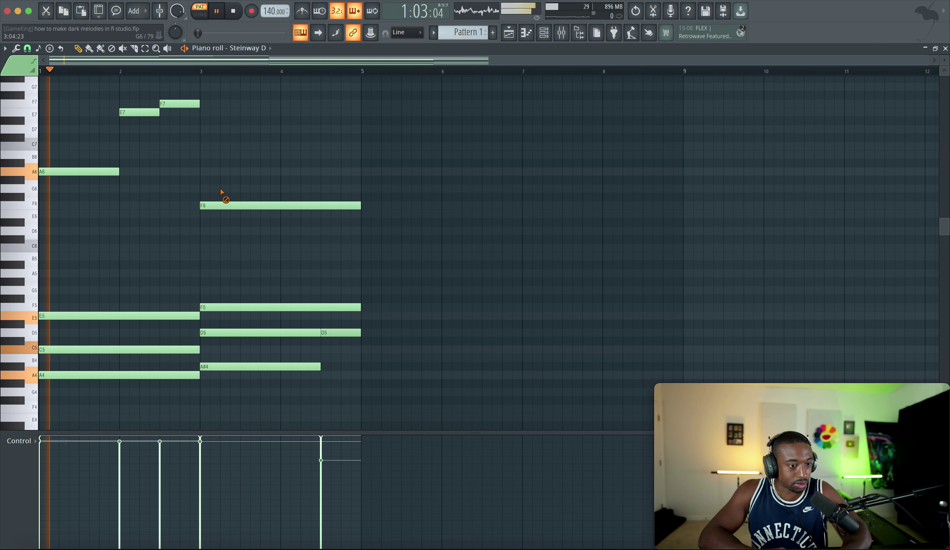
{"action": "left_click_drag", "start_coordinate": [360, 205], "coordinate": [281, 204]}
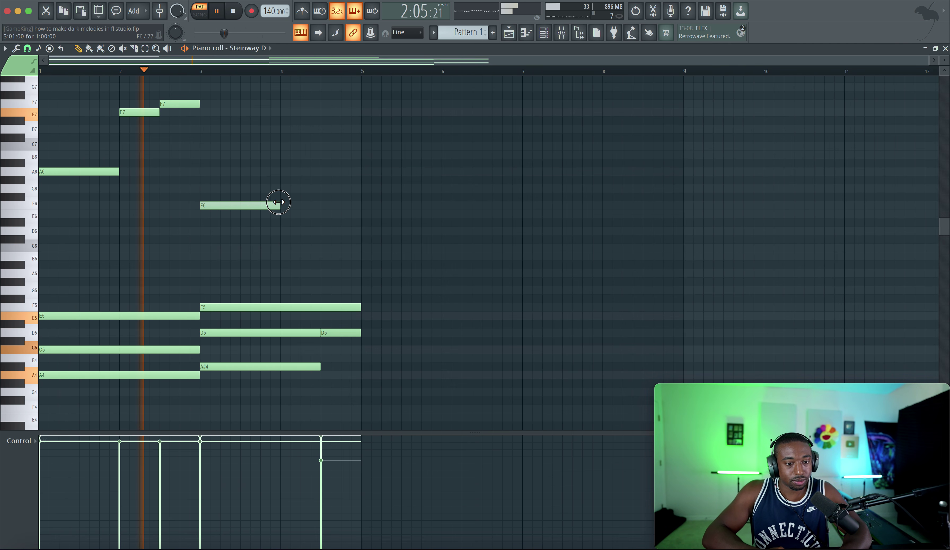
{"action": "key", "text": "space"}
Step: Audition the F6 pitch and play the melody notes over the chords to check how they fit
{"action": "left_click", "coordinate": [32, 206]}
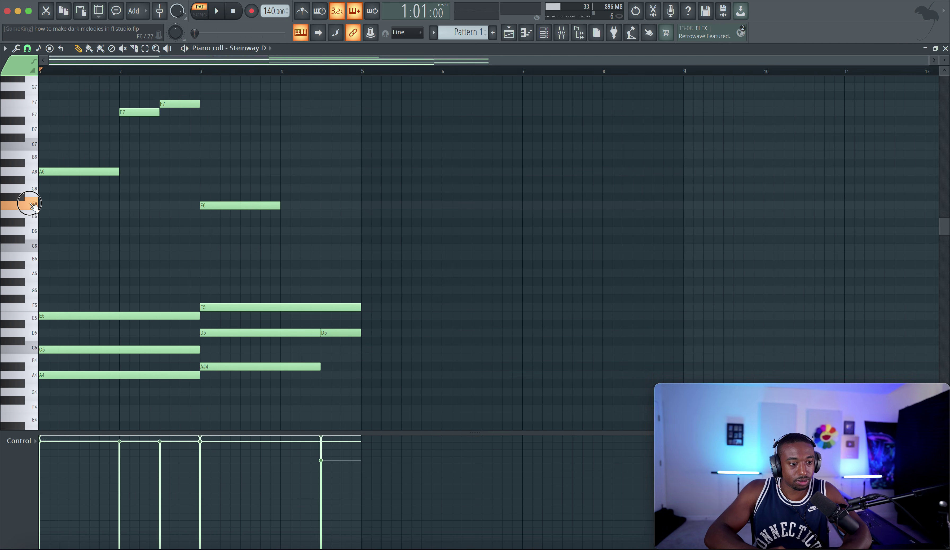
{"action": "key", "text": "space"}
{"action": "left_click_drag", "start_coordinate": [286, 210], "coordinate": [412, 278]}
{"action": "key", "text": "space"}
{"action": "key", "text": "space"}
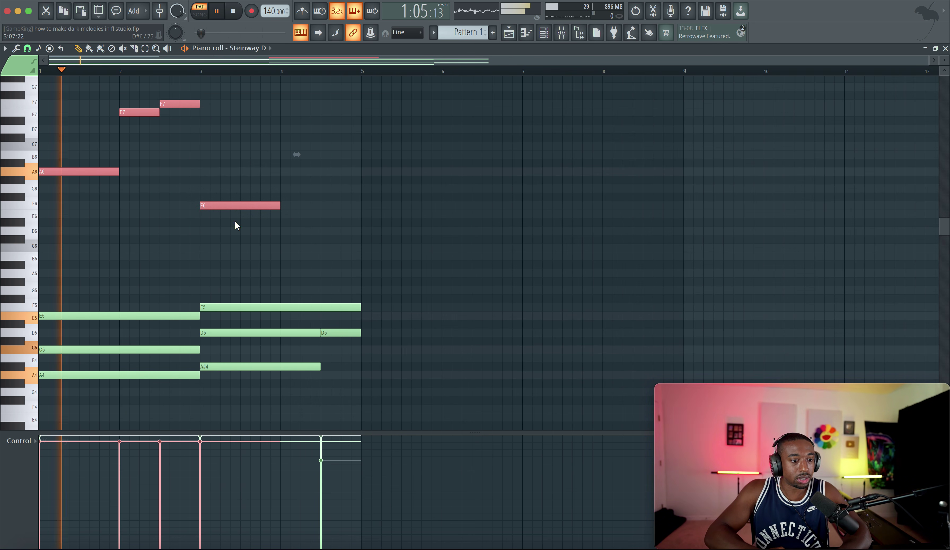
{"action": "left_click", "coordinate": [176, 221]}
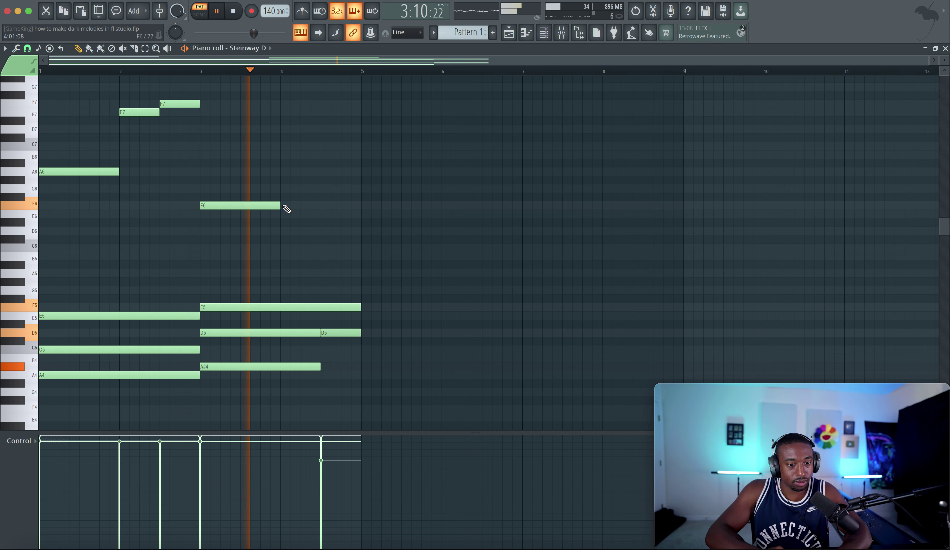
{"action": "key", "text": "space"}
Step: Add a half-bar A#6 note at bar 4 followed by a half-bar D6 note, comparing D6 with the opening A6
{"action": "mouse_move", "coordinate": [281, 148]}
{"action": "left_mouse_down"}
{"action": "mouse_move", "coordinate": [282, 170]}
{"action": "mouse_move", "coordinate": [278, 155]}
{"action": "left_mouse_up"}
{"action": "left_click", "coordinate": [306, 163], "text": "ctrl"}
{"action": "left_click_drag", "start_coordinate": [354, 163], "coordinate": [344, 161]}
{"action": "left_click_drag", "start_coordinate": [323, 212], "coordinate": [325, 238]}
{"action": "left_click_drag", "start_coordinate": [286, 132], "coordinate": [334, 235]}
{"action": "left_click", "coordinate": [326, 229], "text": "ctrl"}
{"action": "left_click_drag", "start_coordinate": [139, 198], "coordinate": [67, 169]}
{"action": "left_click_drag", "start_coordinate": [319, 221], "coordinate": [323, 229]}
{"action": "left_click_drag", "start_coordinate": [130, 184], "coordinate": [53, 158]}
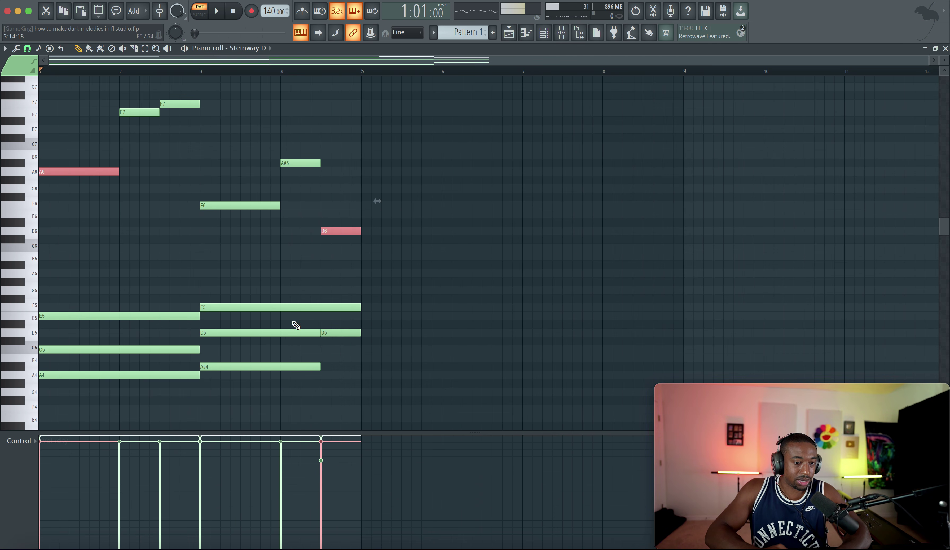
Step: Check the D5 and D3 notes below the last melody note and extend the A#6 note to one bar during playback
{"action": "left_click", "coordinate": [334, 333], "text": "ctrl"}
{"action": "scroll", "coordinate": [339, 326], "scroll_direction": "down", "scroll_amount": 5}
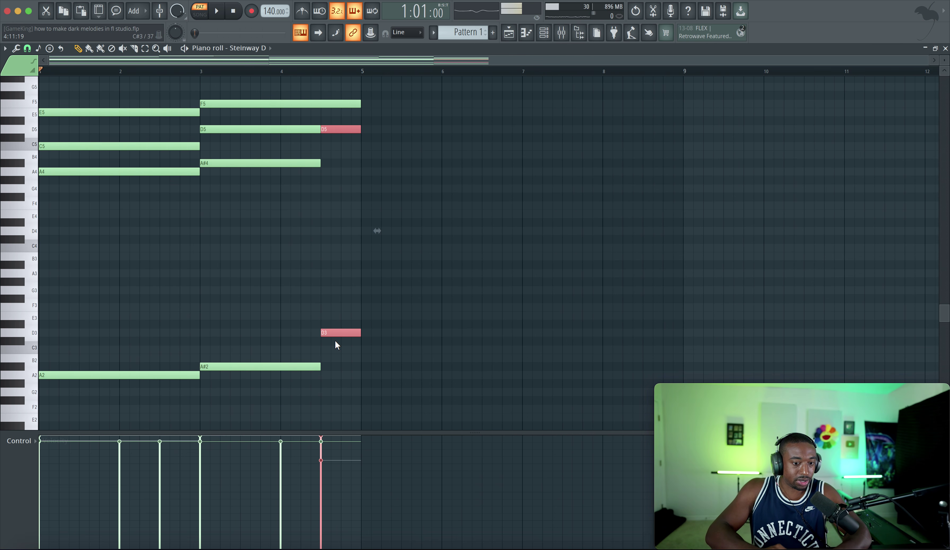
{"action": "key", "text": "space"}
{"action": "scroll", "coordinate": [136, 328], "scroll_direction": "up", "scroll_amount": 10}
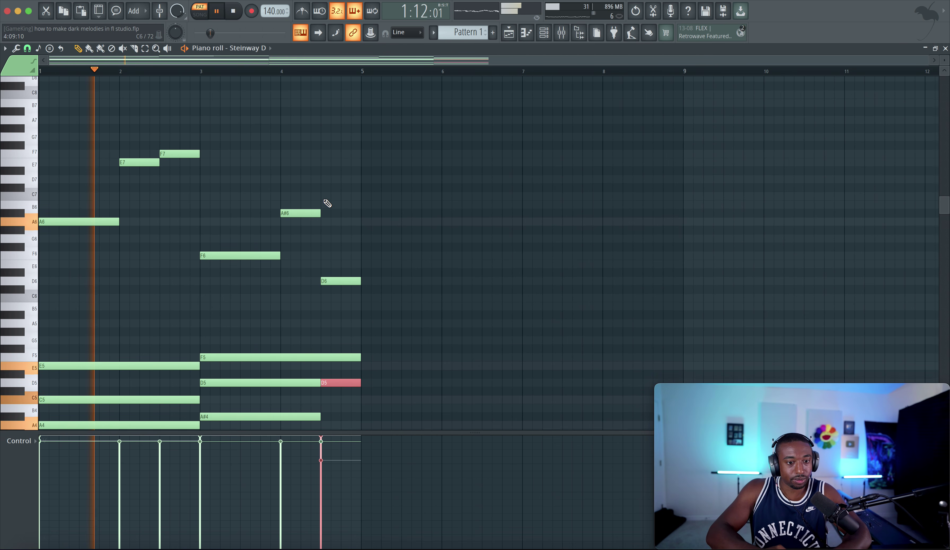
{"action": "left_click_drag", "start_coordinate": [319, 213], "coordinate": [360, 214]}
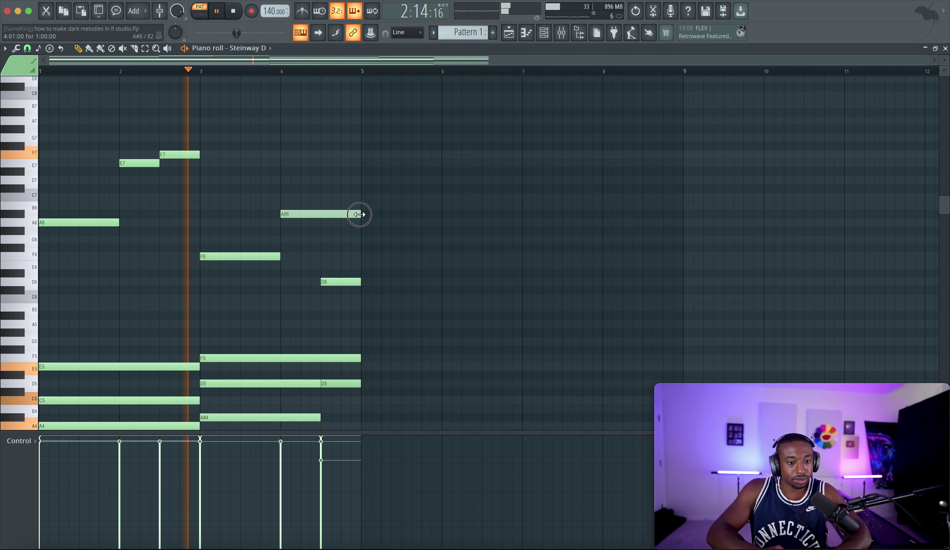
Step: Extend the E7 melody note at bar 2 to one bar under the F7 note and play the pattern
{"action": "left_click_drag", "start_coordinate": [158, 164], "coordinate": [200, 163]}
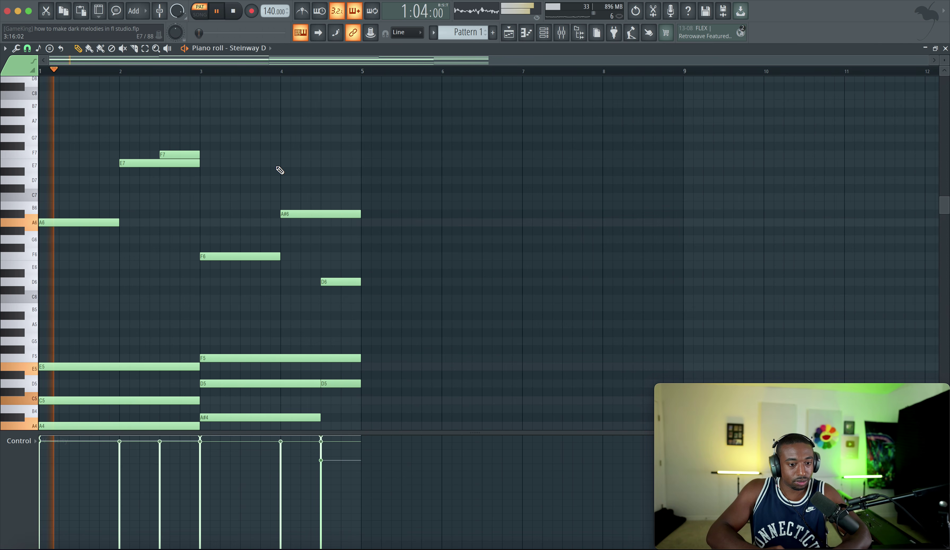
{"action": "right_click", "coordinate": [259, 178]}
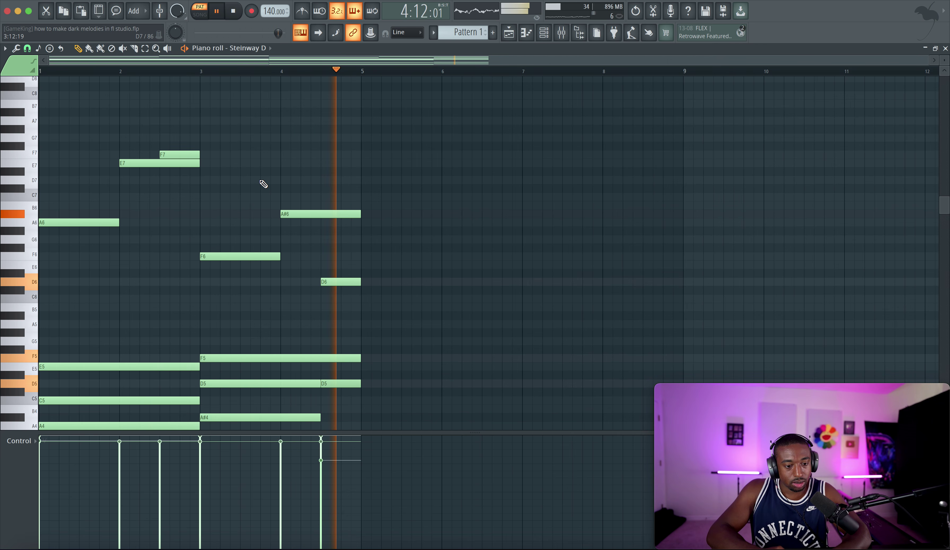
{"action": "key", "text": "space"}
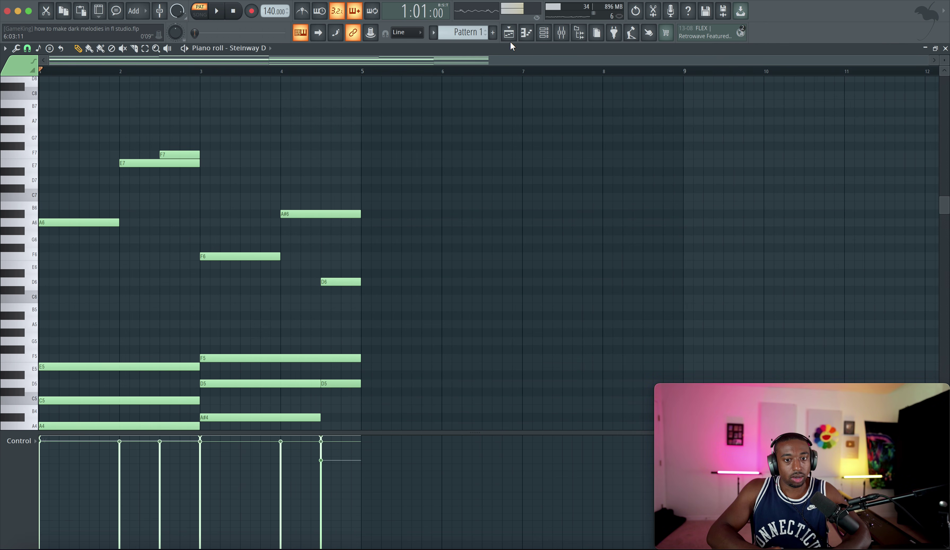
Step: Route the Steinway D channel from the channel rack to mixer track 2
{"action": "left_click", "coordinate": [544, 33]}
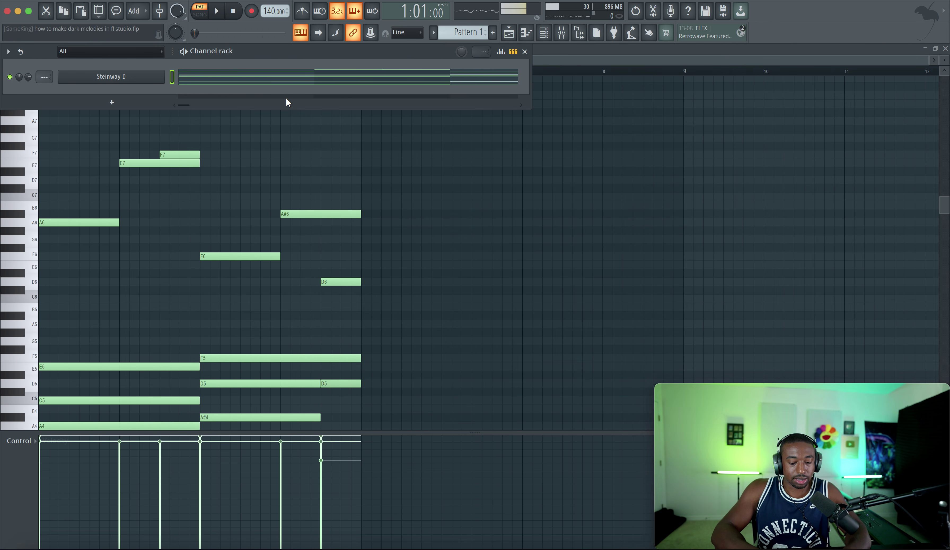
{"action": "key", "text": "ctrl+l"}
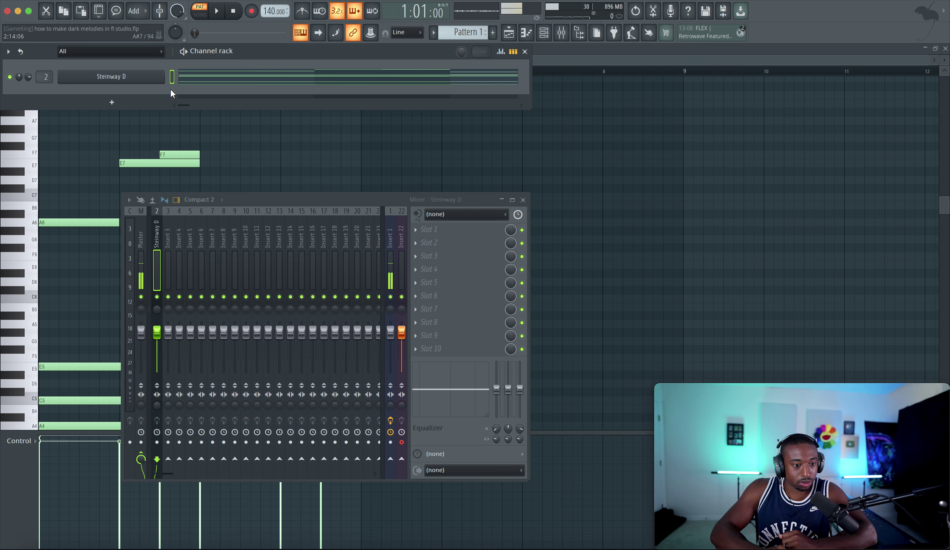
{"action": "mouse_move", "coordinate": [765, 453]}
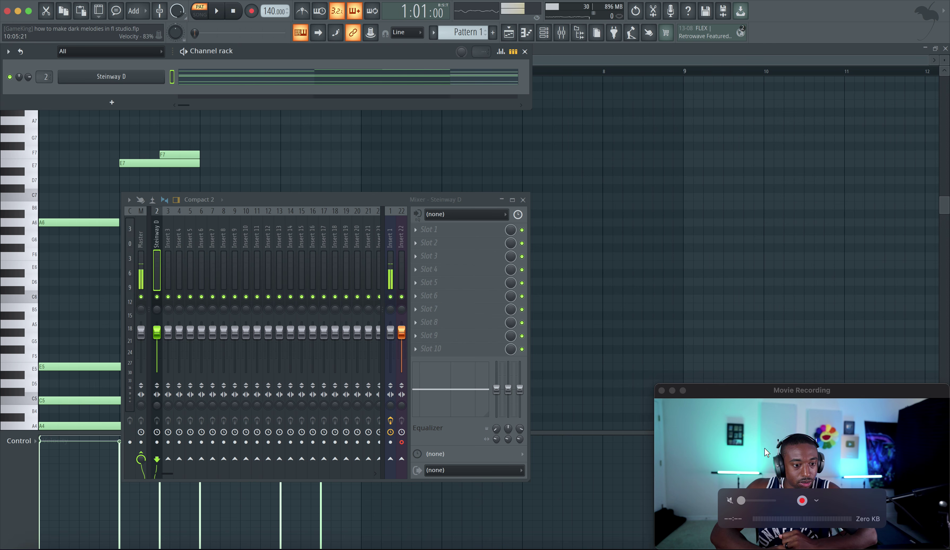
{"action": "left_click", "coordinate": [661, 391]}
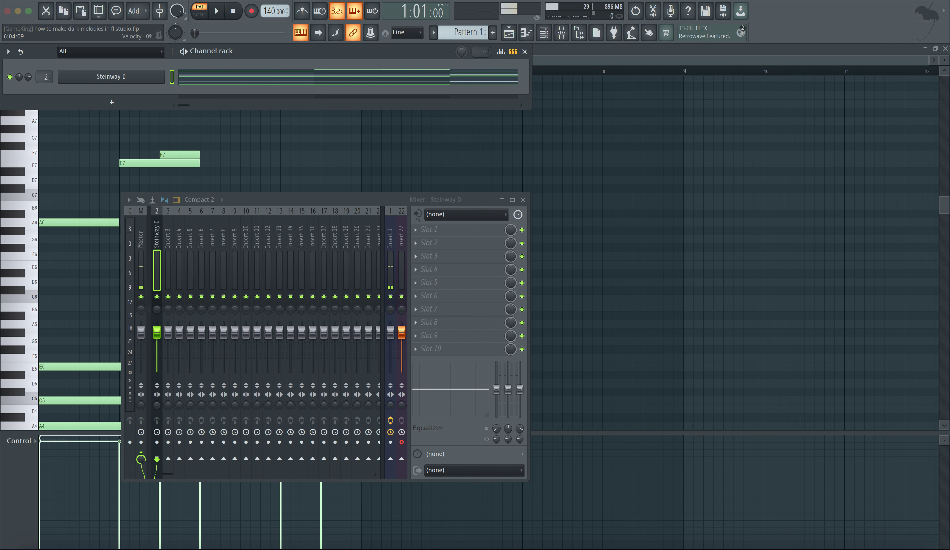
{"action": "left_click", "coordinate": [139, 0]}
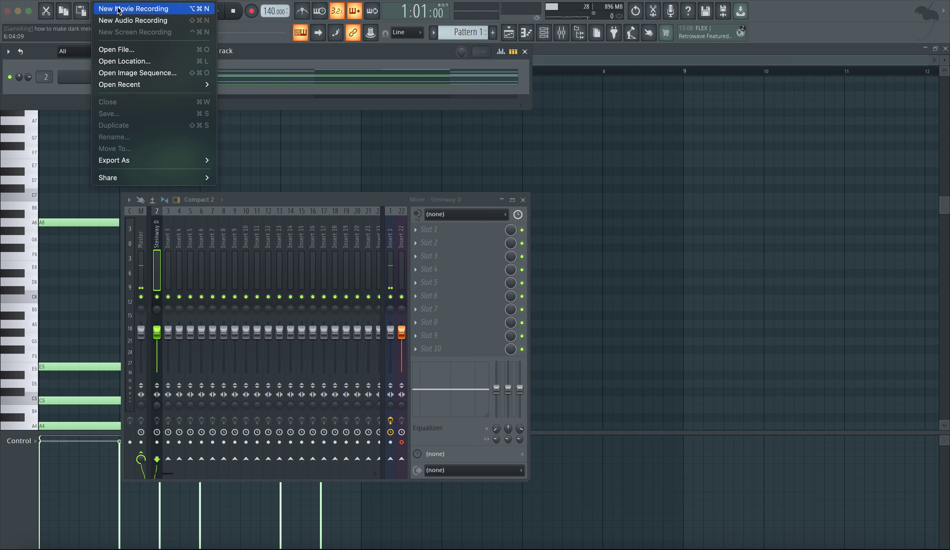
{"action": "left_click", "coordinate": [117, 9]}
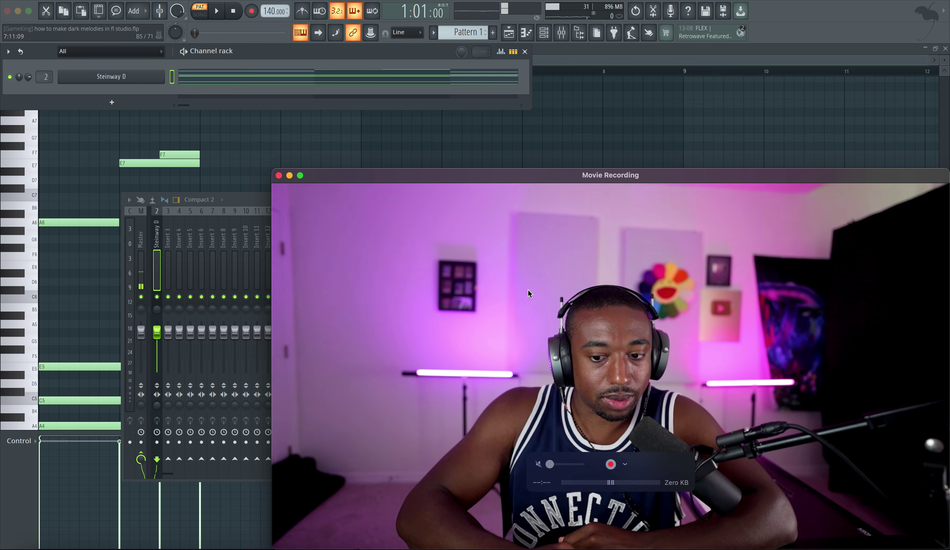
{"action": "left_click_drag", "start_coordinate": [272, 169], "coordinate": [636, 344]}
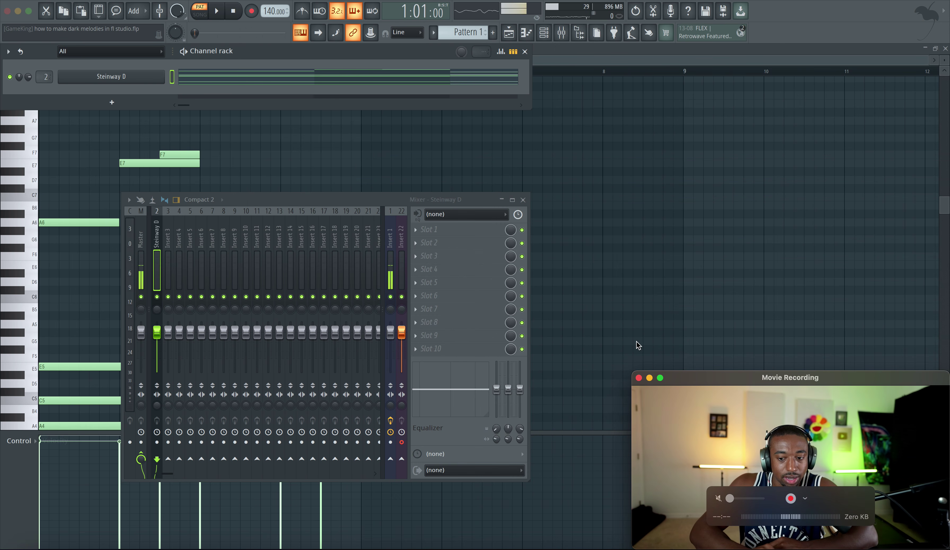
{"action": "left_click", "coordinate": [523, 200]}
{"action": "left_click", "coordinate": [523, 200]}
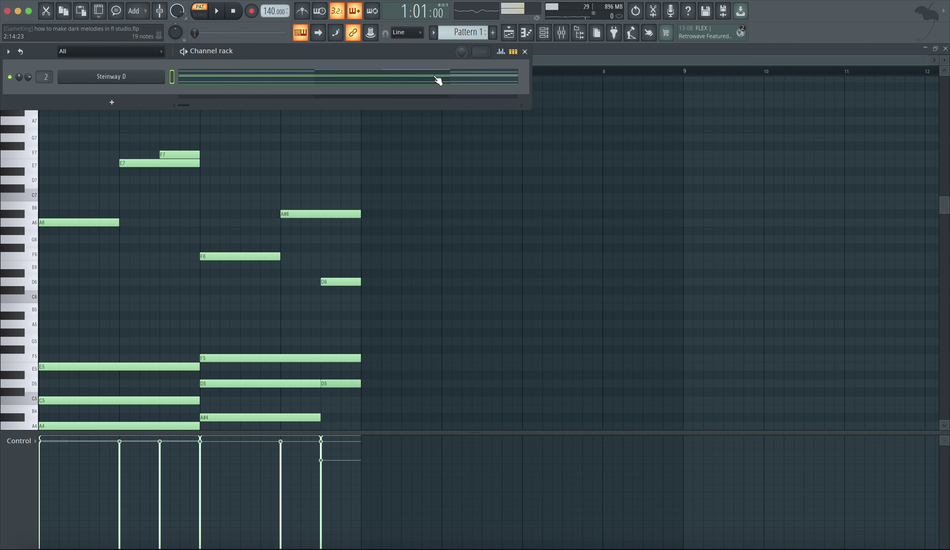
{"action": "left_click", "coordinate": [564, 35]}
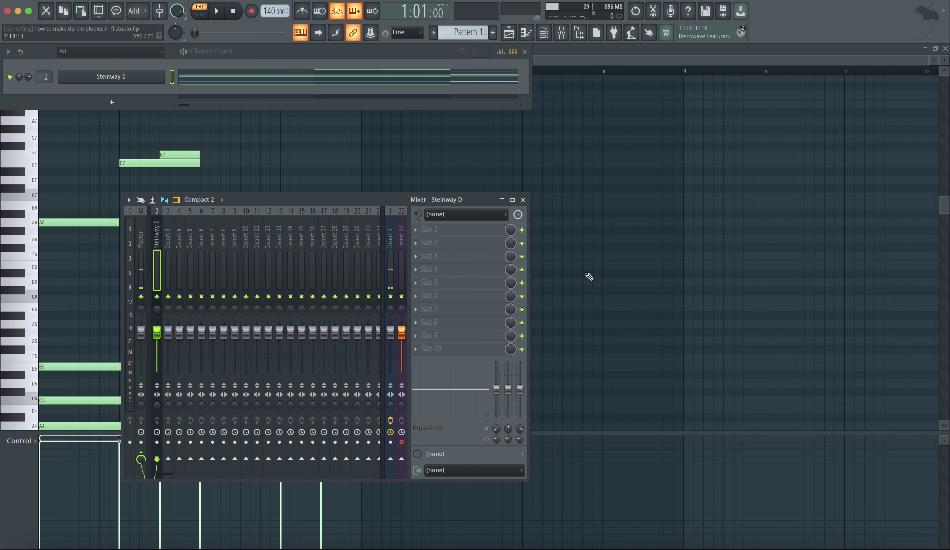
{"action": "left_click", "coordinate": [458, 547]}
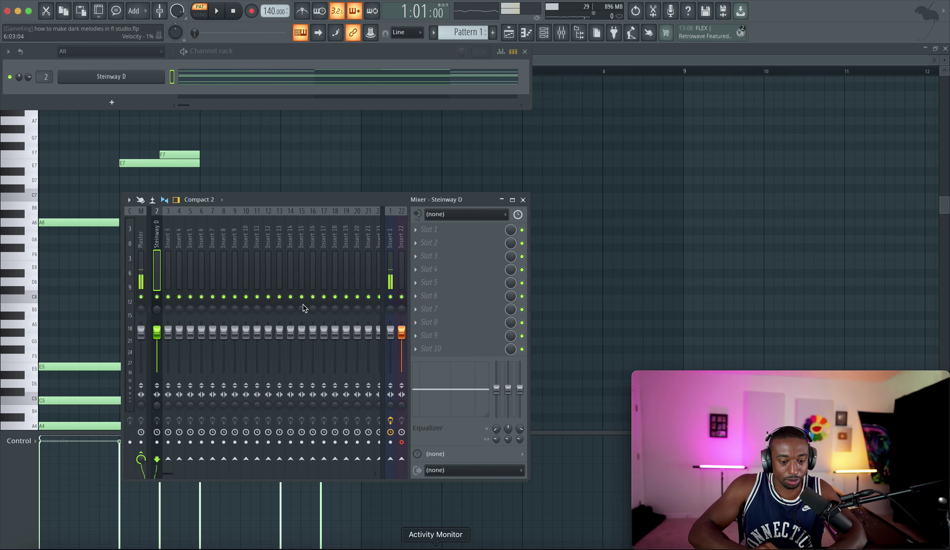
{"action": "left_click", "coordinate": [145, 0]}
{"action": "left_click", "coordinate": [164, 49]}
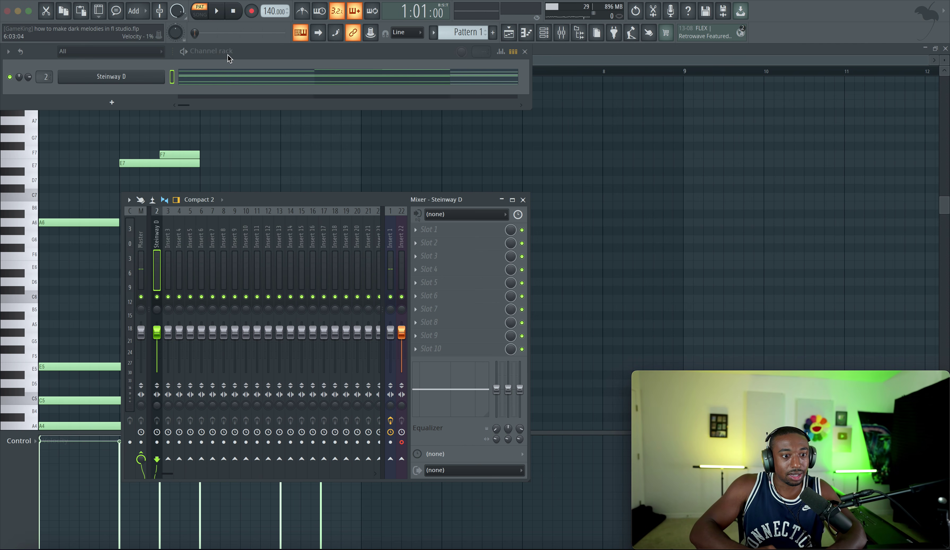
{"action": "left_click", "coordinate": [235, 61]}
{"action": "key", "text": "space"}
{"action": "key", "text": "space"}
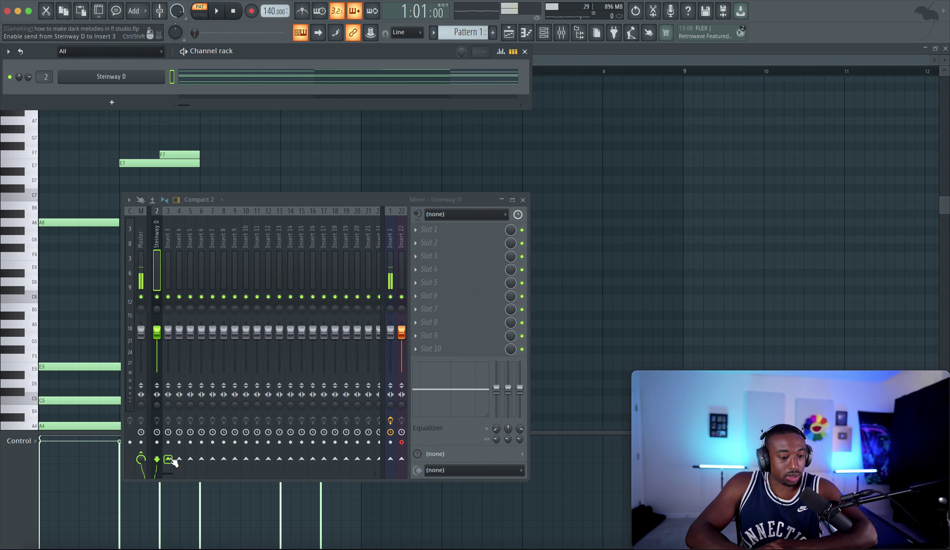
Step: Enable a send from the Steinway D mixer track to Insert 3 and load Fruity Reeverb 2 in Insert 3's first slot
{"action": "left_click", "coordinate": [160, 238]}
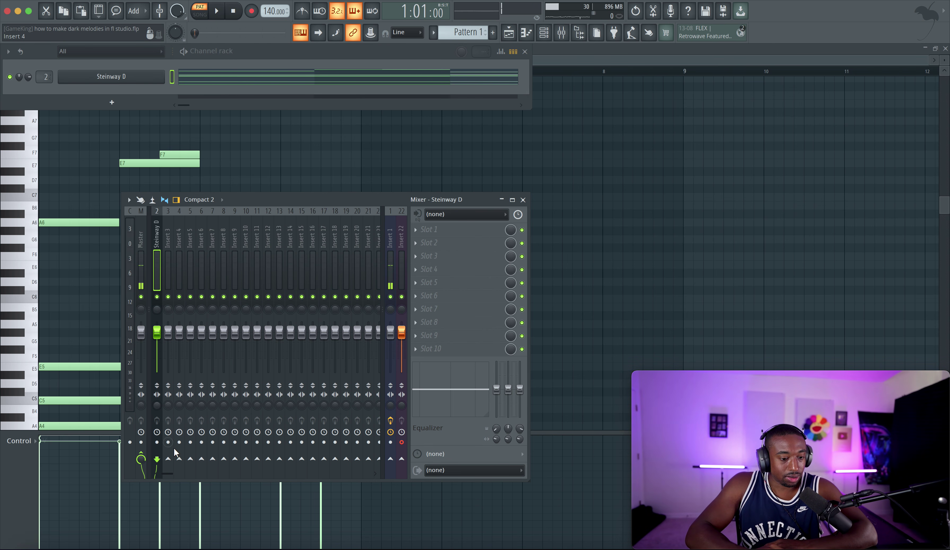
{"action": "left_click", "coordinate": [171, 459]}
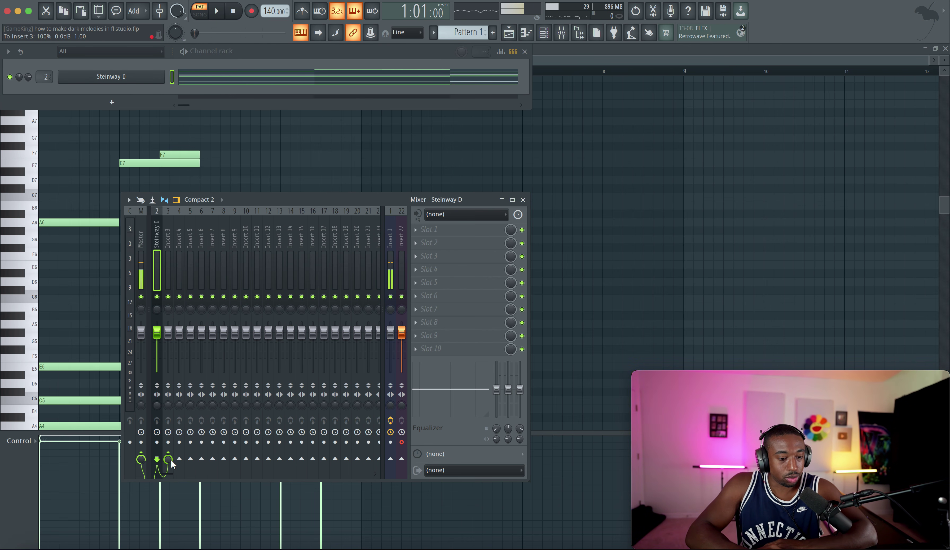
{"action": "left_click", "coordinate": [165, 252]}
{"action": "left_click", "coordinate": [471, 230]}
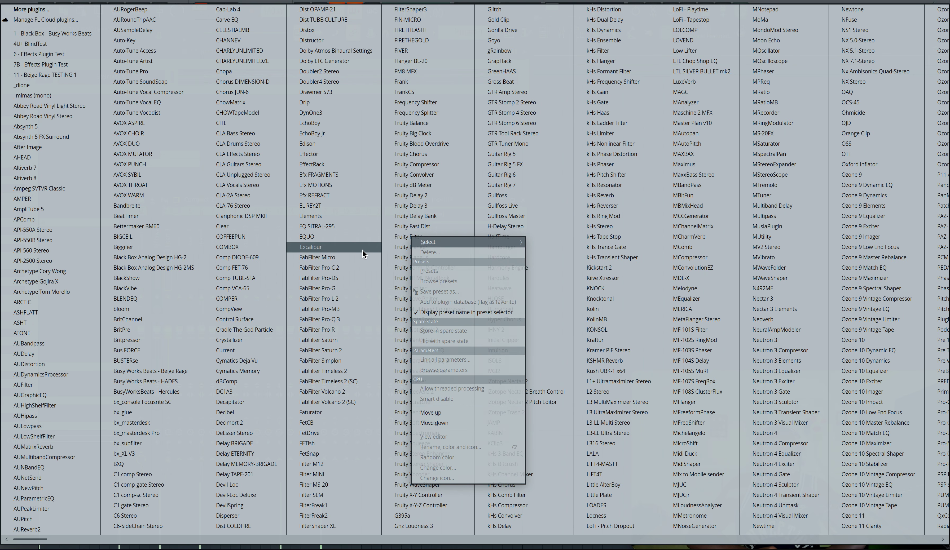
{"action": "scroll", "coordinate": [341, 260], "scroll_direction": "down", "scroll_amount": 2}
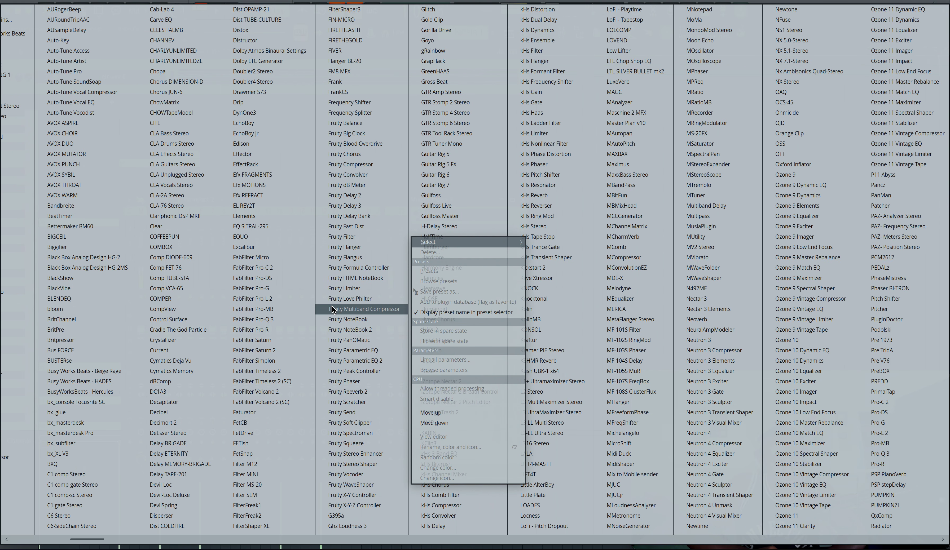
{"action": "scroll", "coordinate": [332, 309], "scroll_direction": "down", "scroll_amount": 3}
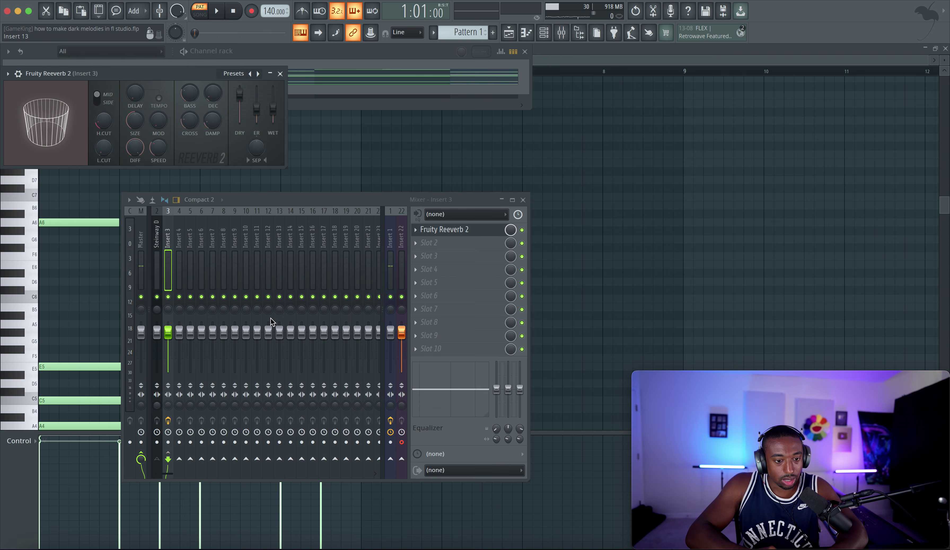
Step: In Fruity Reeverb 2, raise the wet level, set dry to 0% and low cut to 320Hz, and adjust the stereo separation
{"action": "left_click_drag", "start_coordinate": [181, 71], "coordinate": [345, 195]}
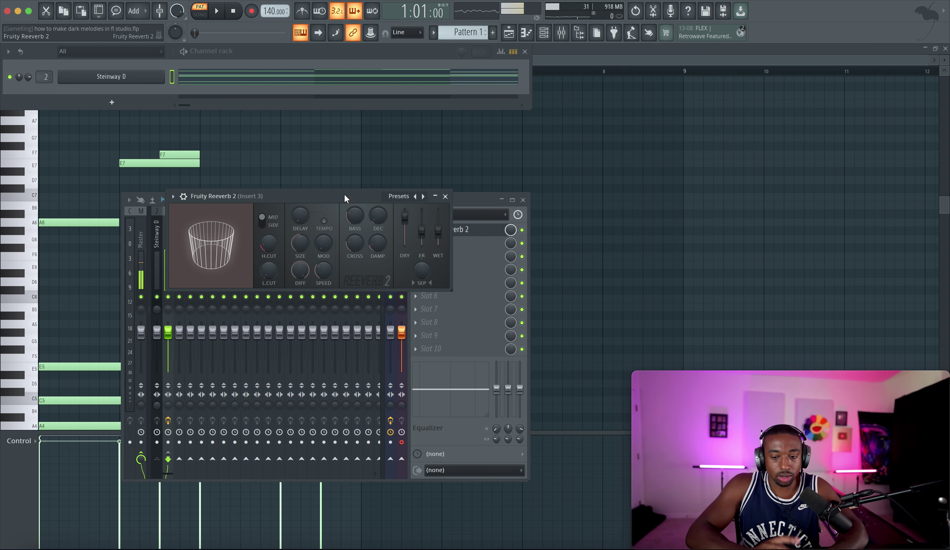
{"action": "left_click", "coordinate": [438, 234], "text": "alt"}
{"action": "left_click_drag", "start_coordinate": [405, 219], "coordinate": [405, 244]}
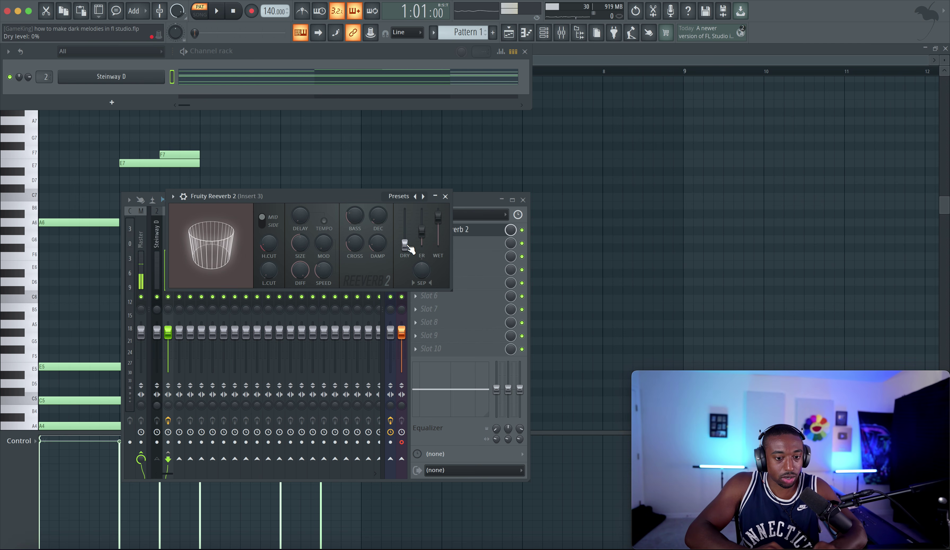
{"action": "left_click_drag", "start_coordinate": [278, 269], "coordinate": [277, 267]}
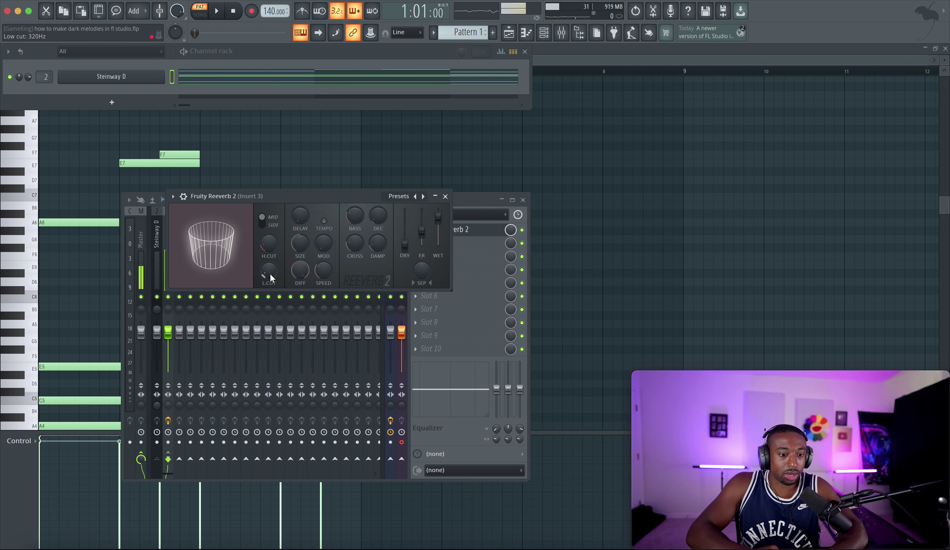
{"action": "left_click_drag", "start_coordinate": [422, 270], "coordinate": [422, 261]}
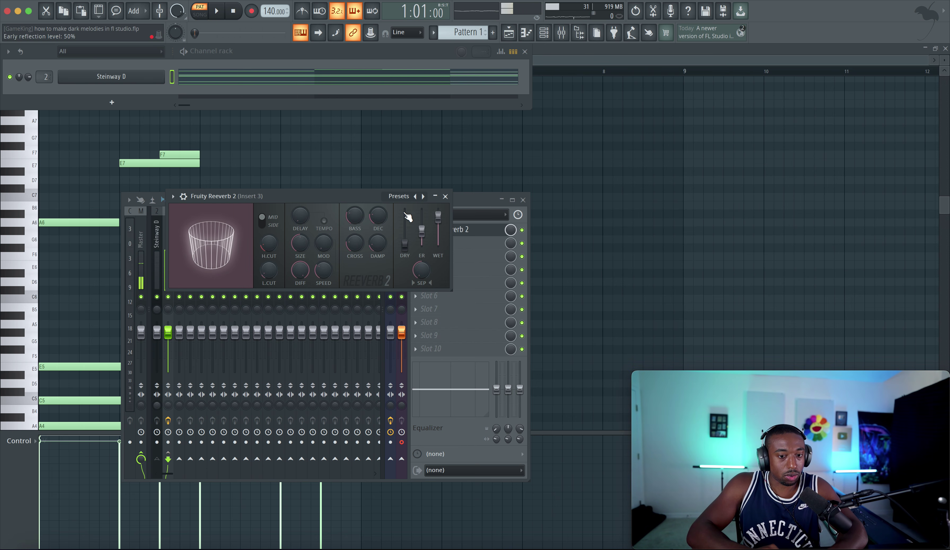
{"action": "left_click", "coordinate": [445, 197]}
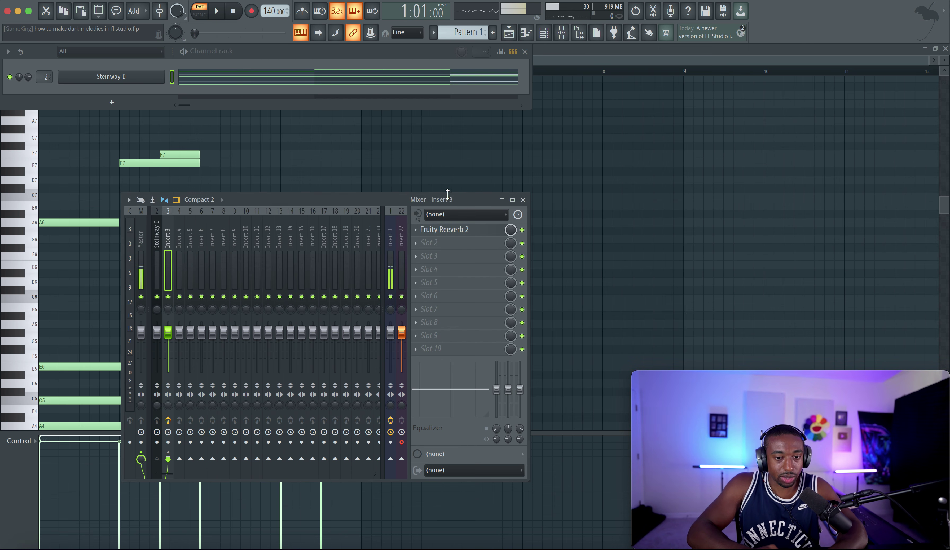
Step: Set the Steinway D track's send level to Insert 3 to 42% and play the pattern
{"action": "left_click", "coordinate": [157, 281]}
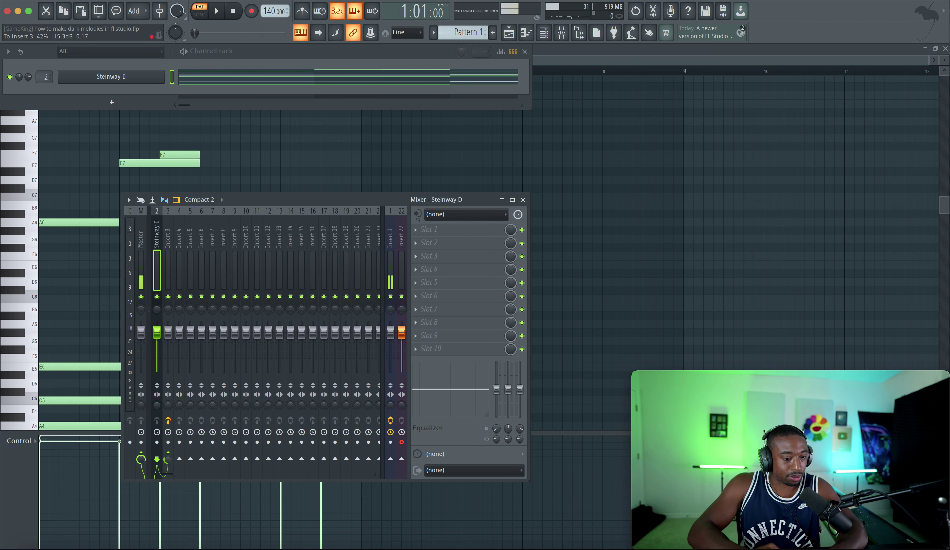
{"action": "key", "text": "space"}
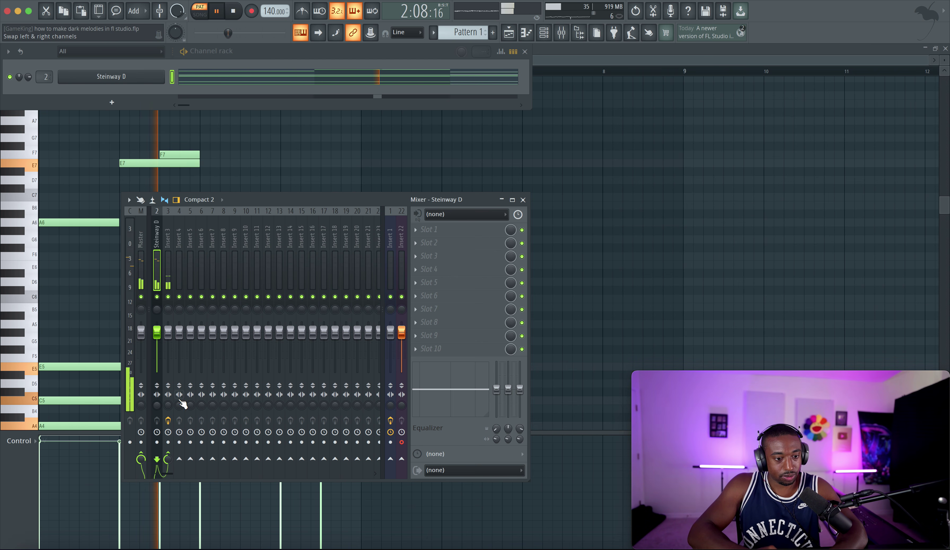
Step: Reopen the reverb on Insert 3 and check its decay time while playing the pattern
{"action": "left_click", "coordinate": [166, 279]}
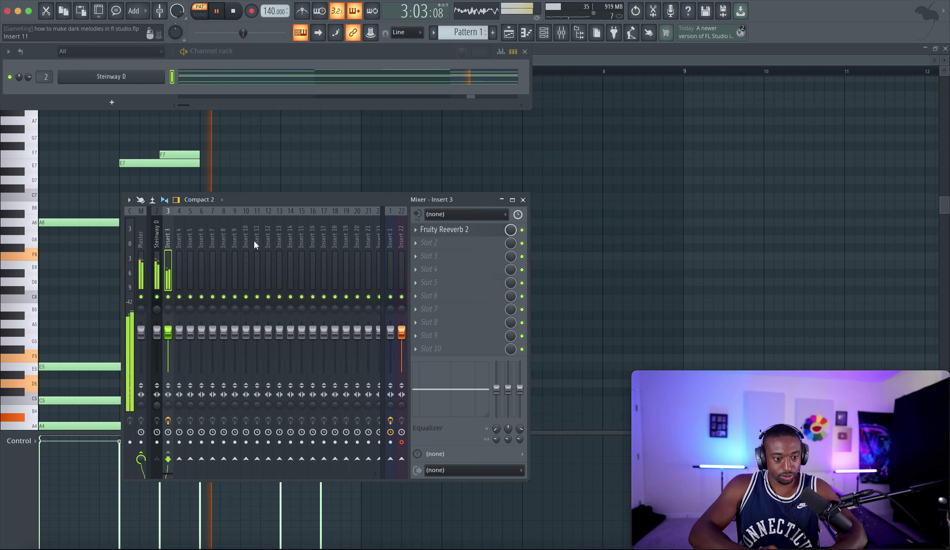
{"action": "key", "text": "space"}
{"action": "left_click", "coordinate": [444, 230]}
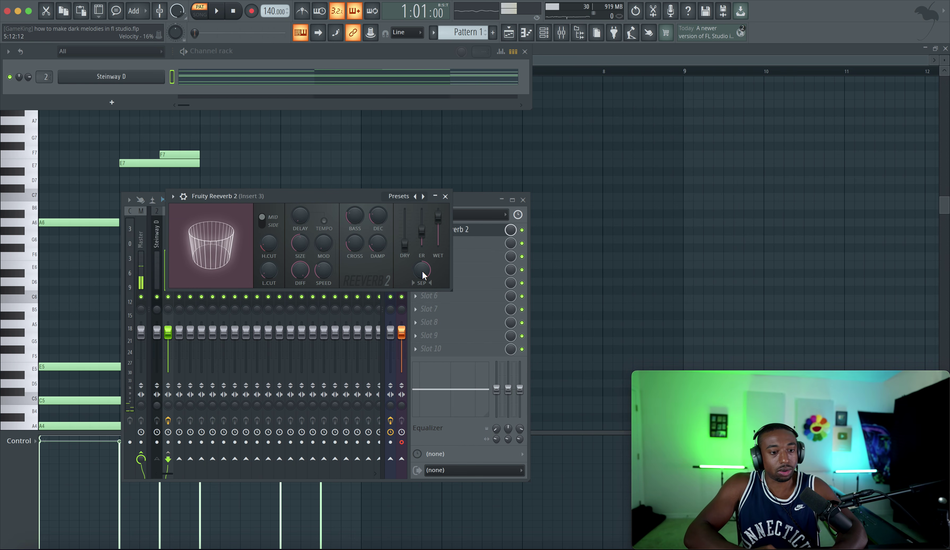
{"action": "key", "text": "space"}
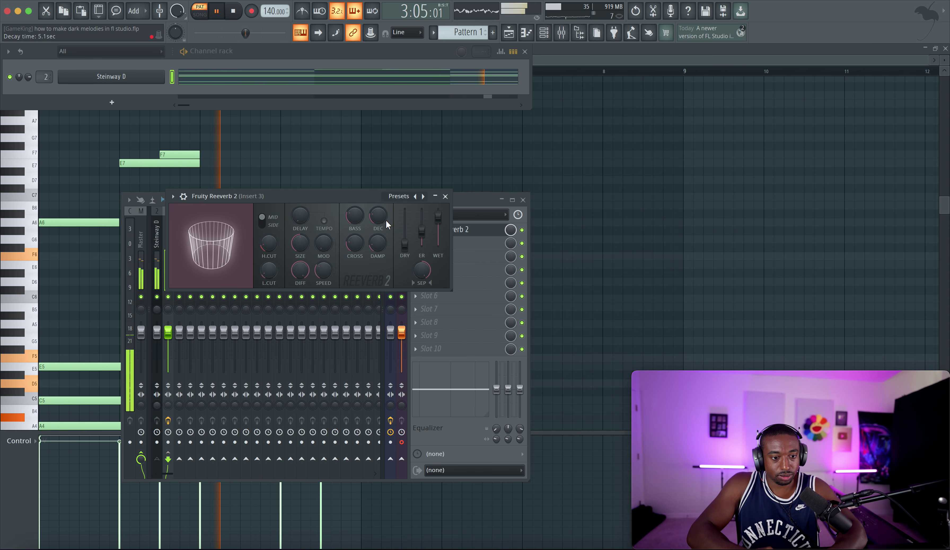
{"action": "left_click", "coordinate": [445, 197]}
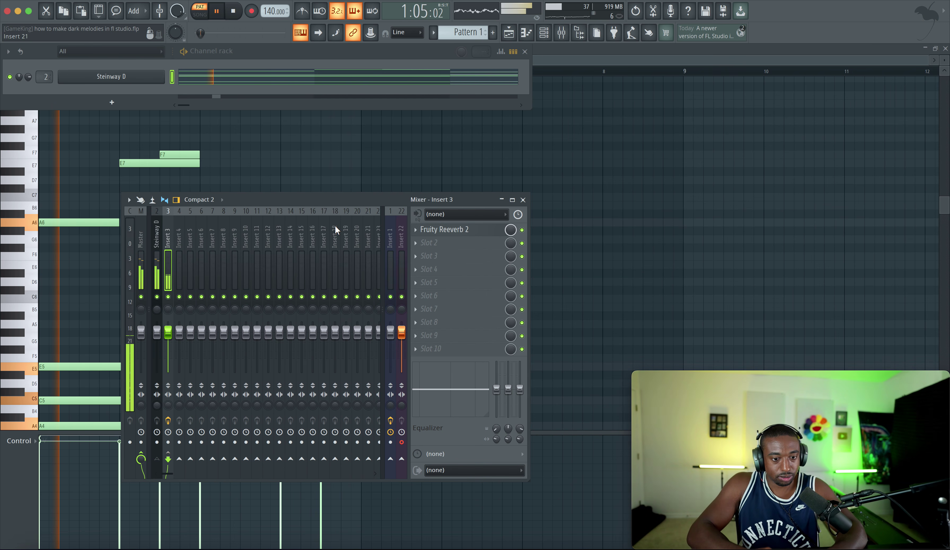
Step: Try the Insert 3 reverb's modulation depth at 86% and lower it again while playing the pattern
{"action": "left_click", "coordinate": [472, 231]}
{"action": "key", "text": "space"}
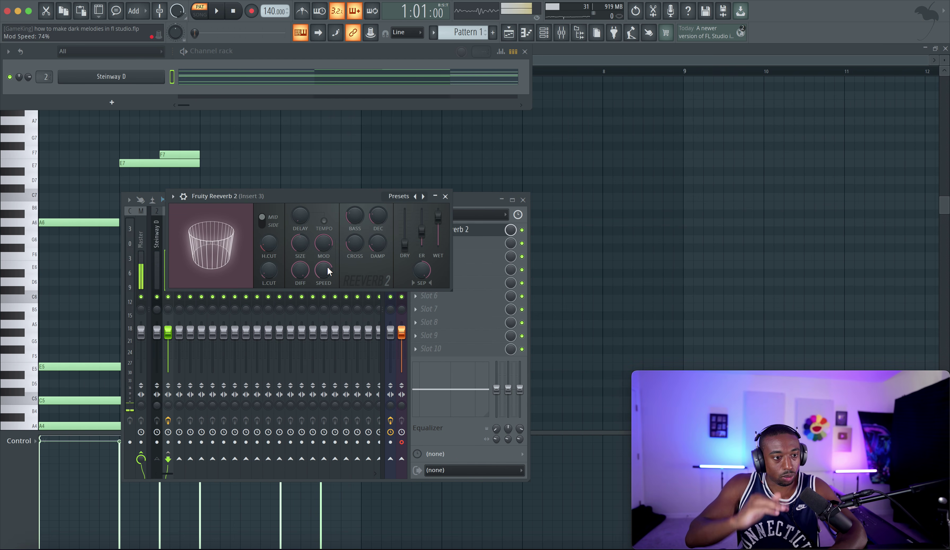
{"action": "key", "text": "space"}
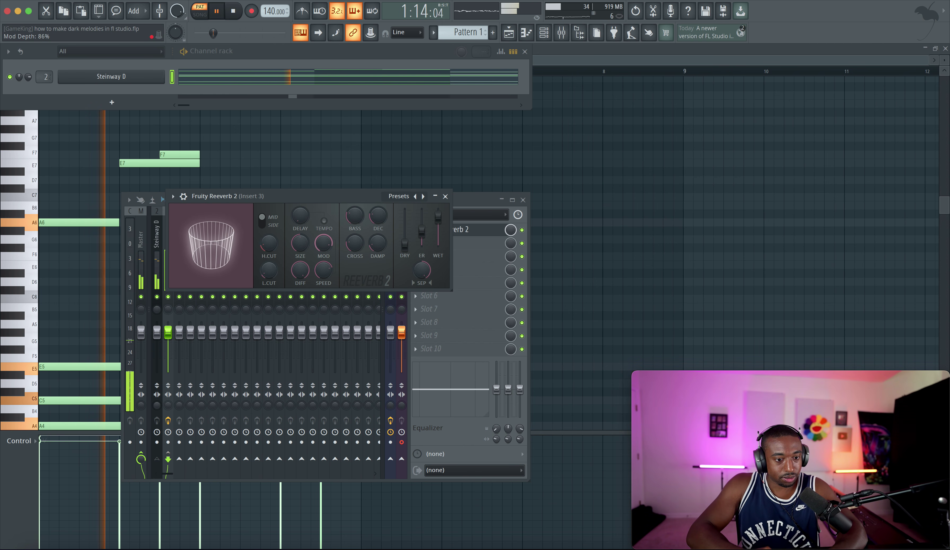
{"action": "left_click_drag", "start_coordinate": [323, 245], "coordinate": [323, 250]}
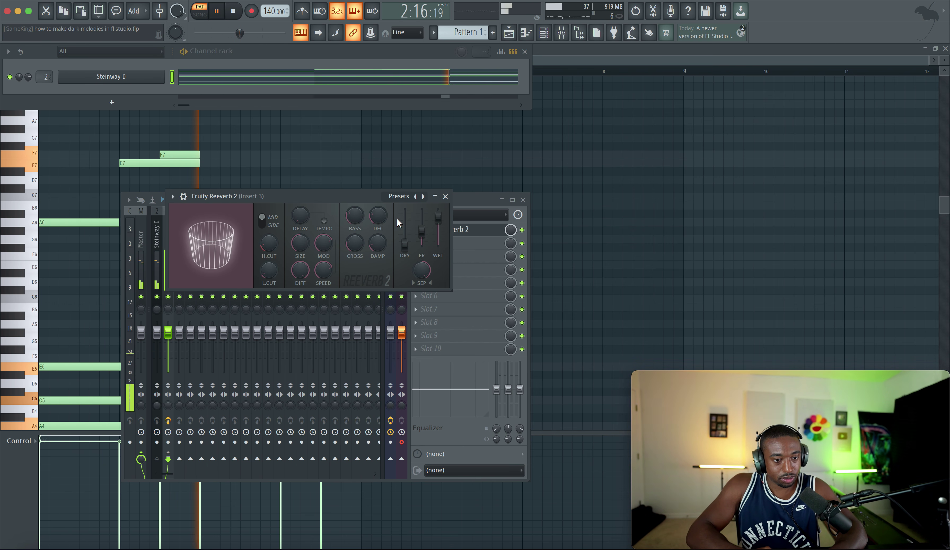
{"action": "left_click", "coordinate": [444, 196]}
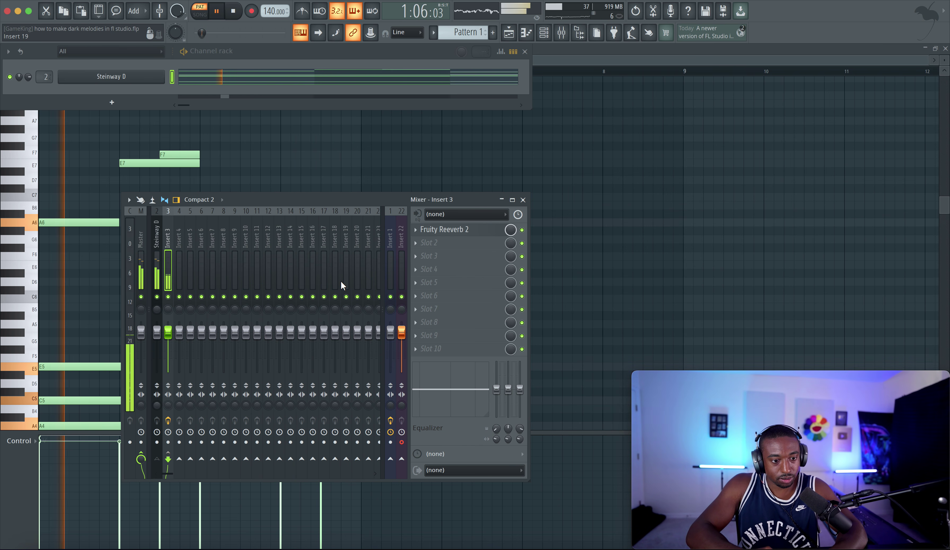
Step: Raise the low cut of Fruity Reeverb 2 on Insert 3 to 450Hz and play the pattern
{"action": "key", "text": "space"}
{"action": "left_click", "coordinate": [462, 231]}
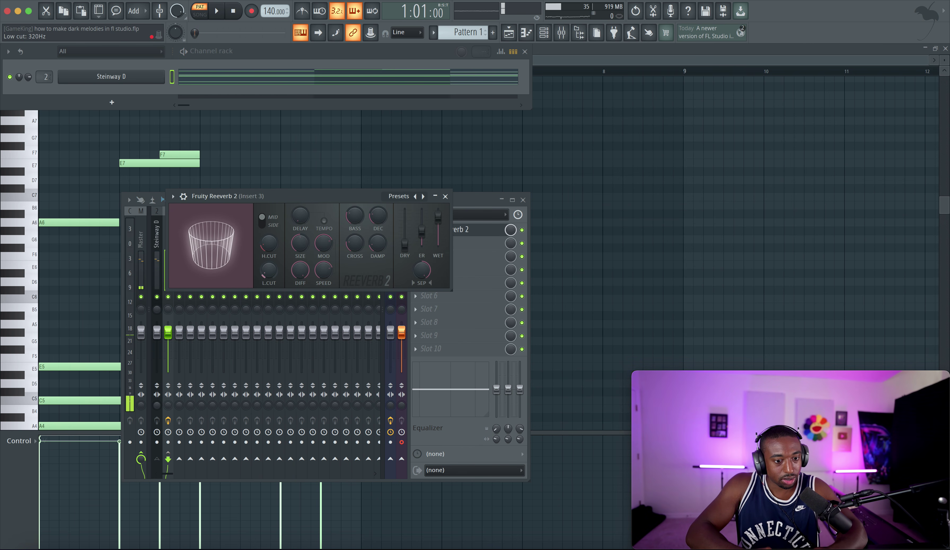
{"action": "left_click_drag", "start_coordinate": [272, 273], "coordinate": [272, 268]}
{"action": "key", "text": "space"}
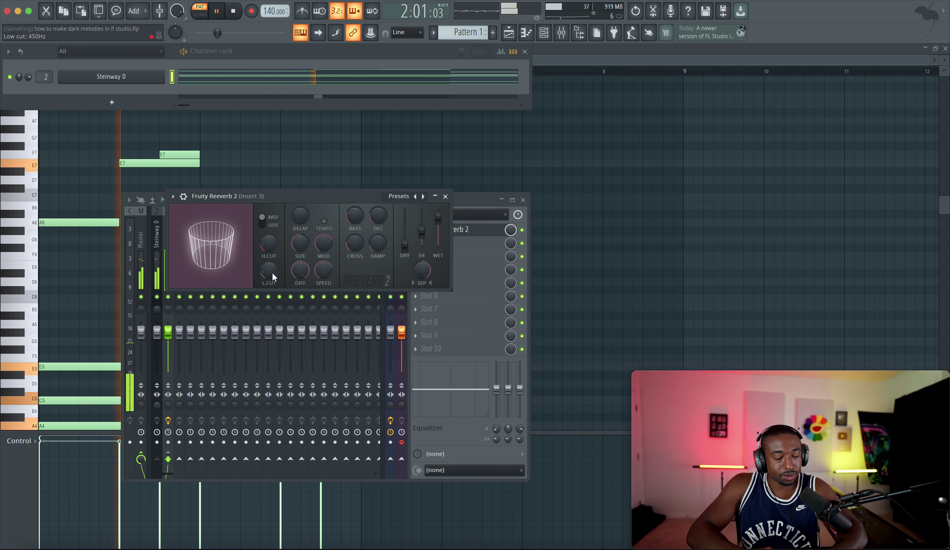
{"action": "left_click", "coordinate": [445, 197]}
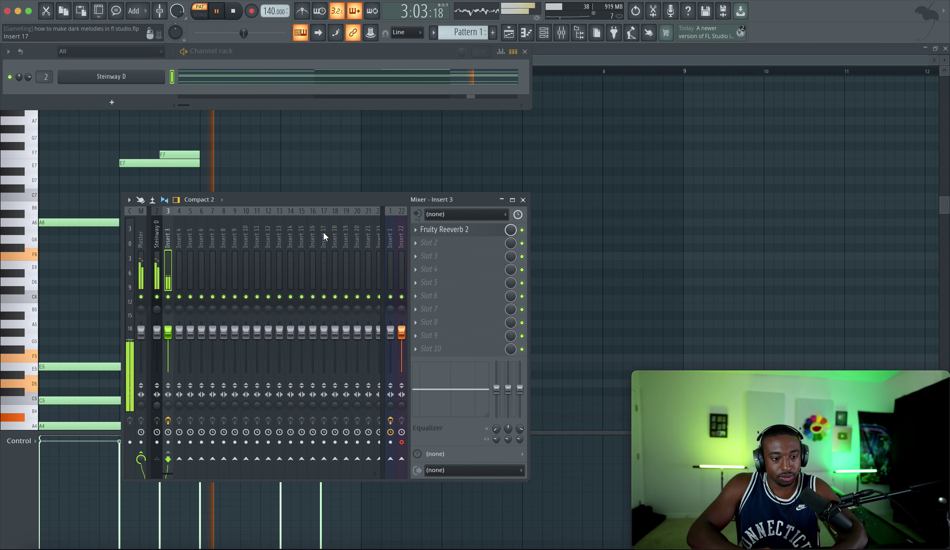
Step: Stop playback and add Gross Beat to the second effect slot of Insert 3
{"action": "key", "text": "space"}
{"action": "left_click", "coordinate": [417, 246]}
{"action": "scroll", "coordinate": [308, 261], "scroll_direction": "down", "scroll_amount": 4}
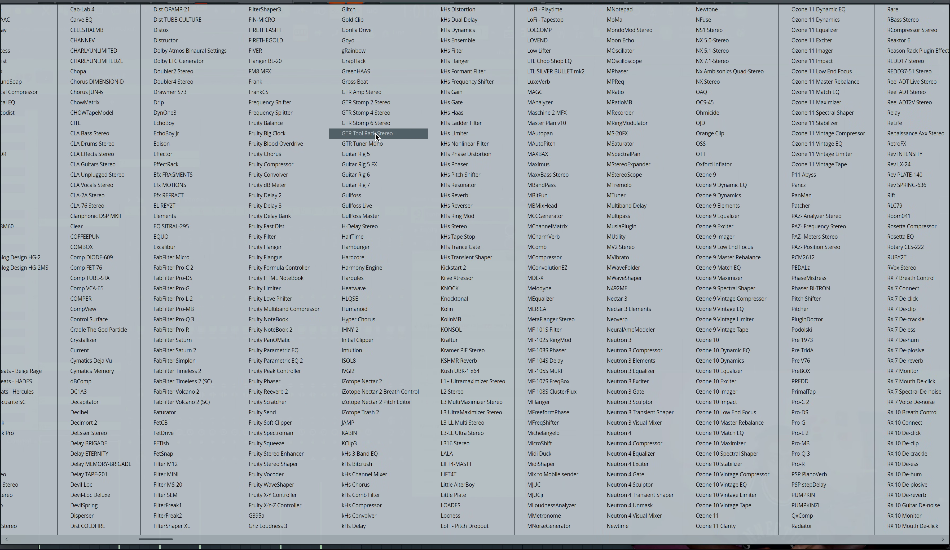
{"action": "left_click", "coordinate": [378, 80]}
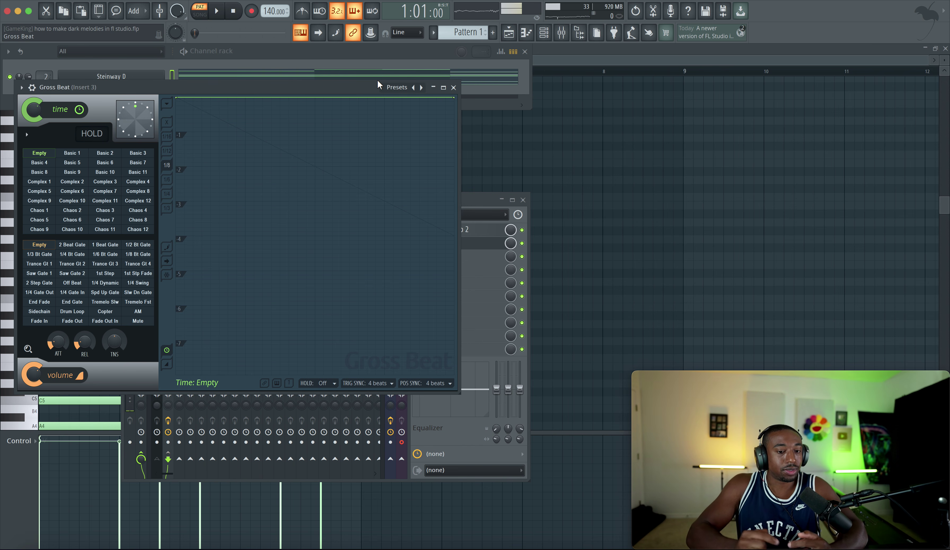
{"action": "left_click_drag", "start_coordinate": [378, 87], "coordinate": [552, 97]}
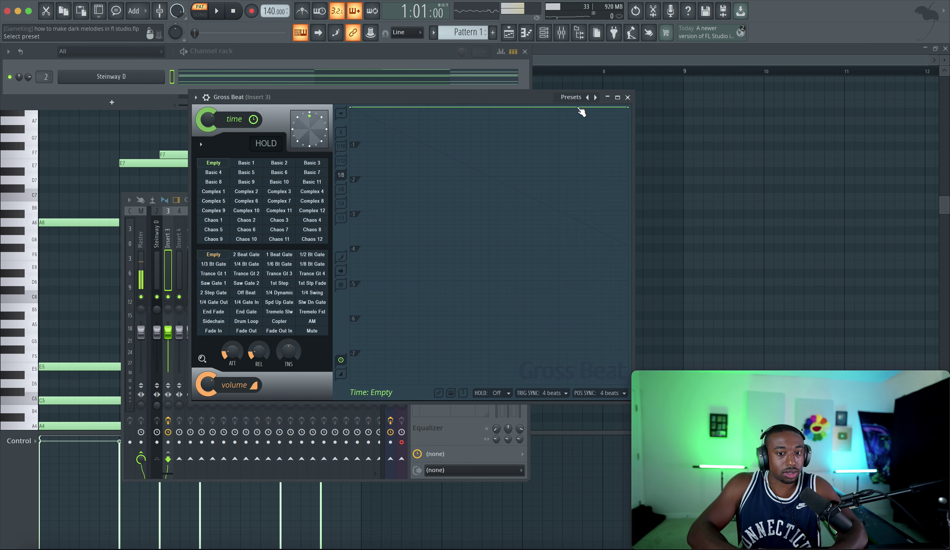
Step: In Gross Beat, load the Momentary preset with the 1/2 Speed time slot and lower the time mix
{"action": "left_click", "coordinate": [567, 101]}
{"action": "left_click", "coordinate": [595, 138]}
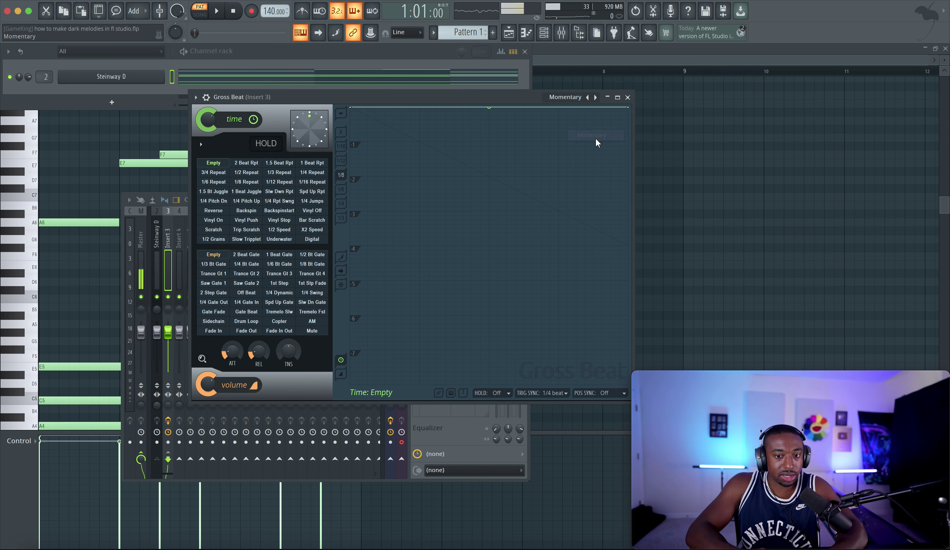
{"action": "left_click", "coordinate": [279, 229]}
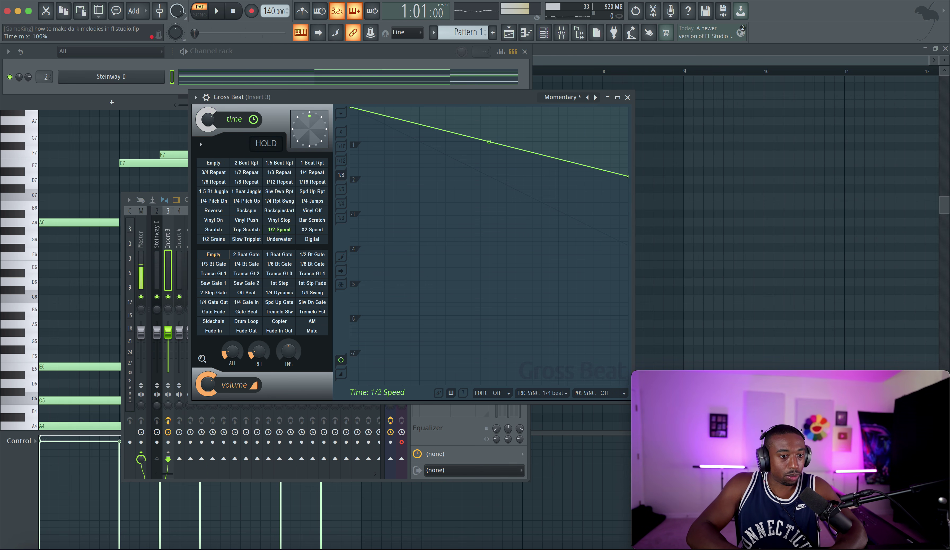
{"action": "left_click_drag", "start_coordinate": [207, 119], "coordinate": [207, 127]}
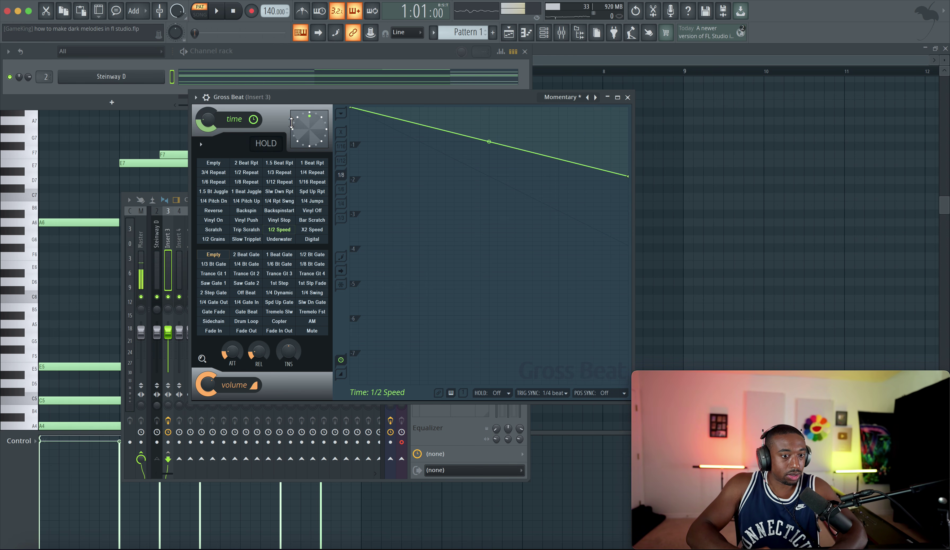
{"action": "left_click", "coordinate": [627, 97]}
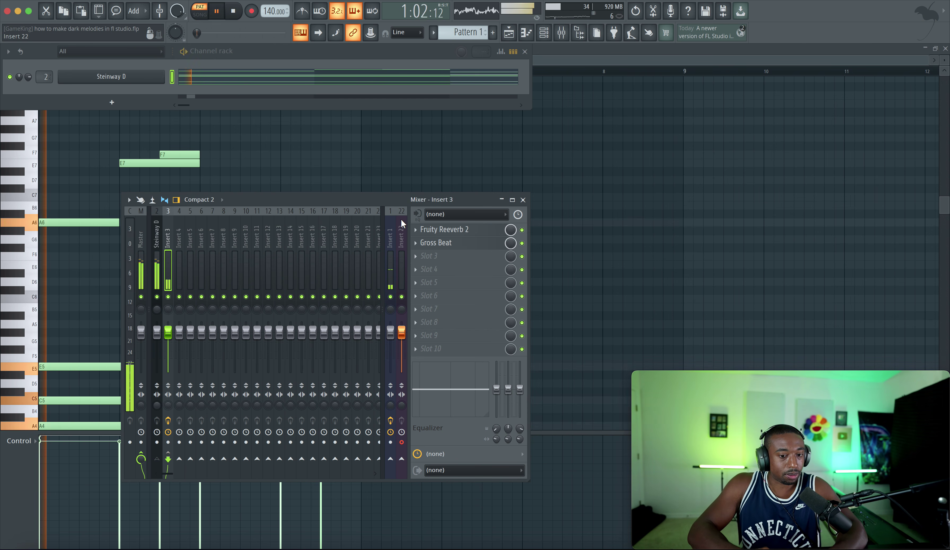
Step: Transpose all Steinway D notes up one octave in the piano roll and play the pattern
{"action": "left_click", "coordinate": [160, 261]}
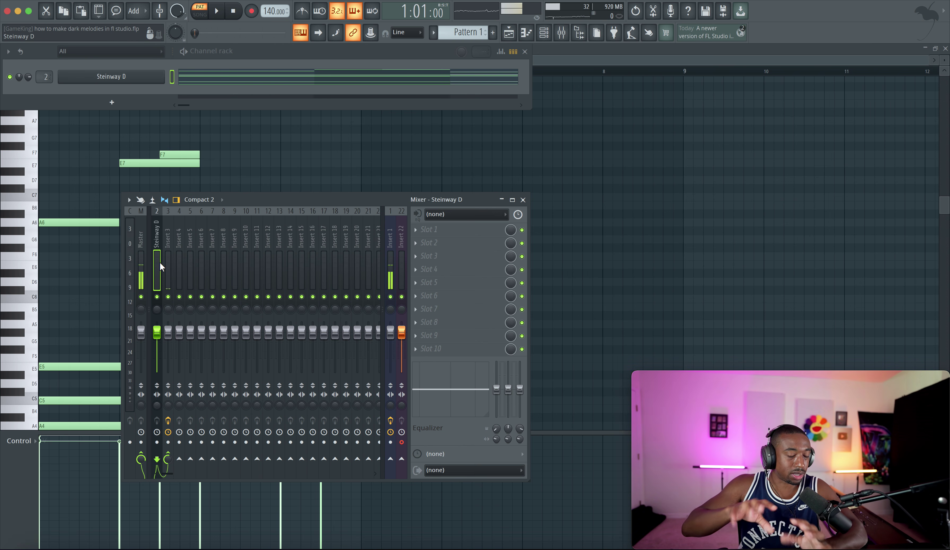
{"action": "right_click", "coordinate": [246, 148]}
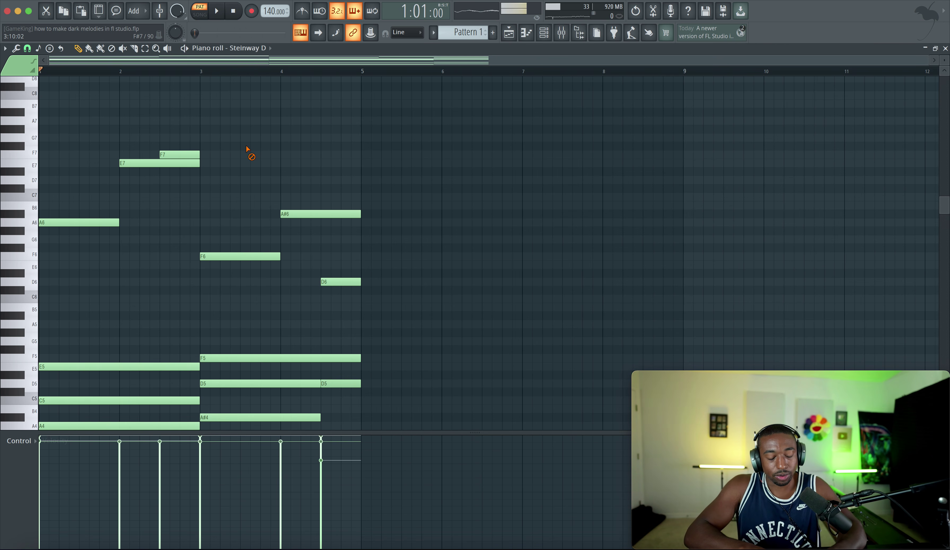
{"action": "key", "text": "ctrl+Up"}
{"action": "scroll", "coordinate": [247, 151], "scroll_direction": "up", "scroll_amount": 1}
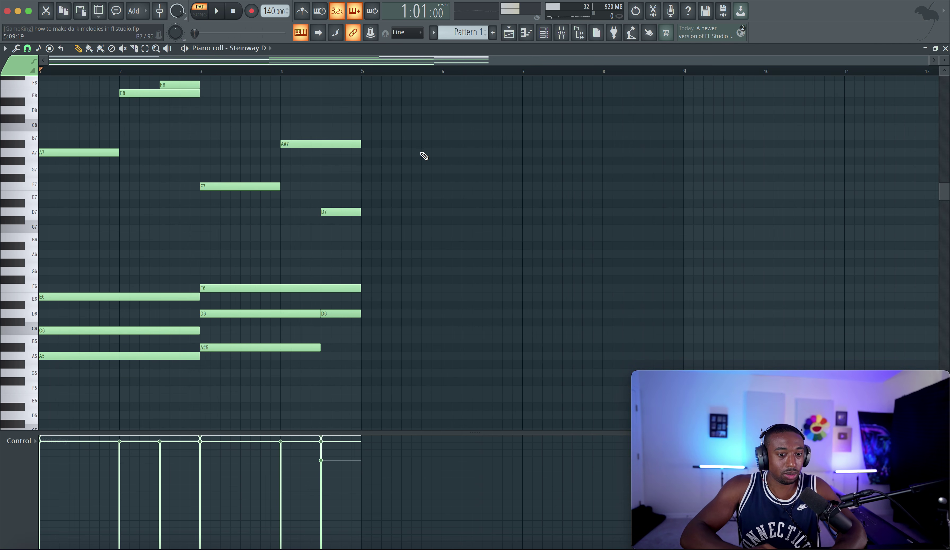
{"action": "key", "text": "space"}
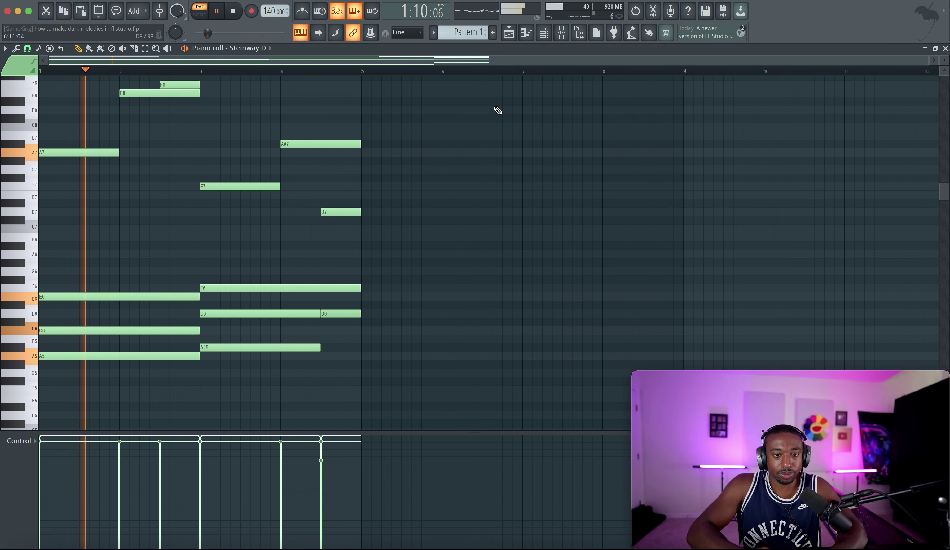
Step: Lower the Steinway D mixer volume to 81% and raise its send level to Insert 3 to 100%
{"action": "key", "text": "F9"}
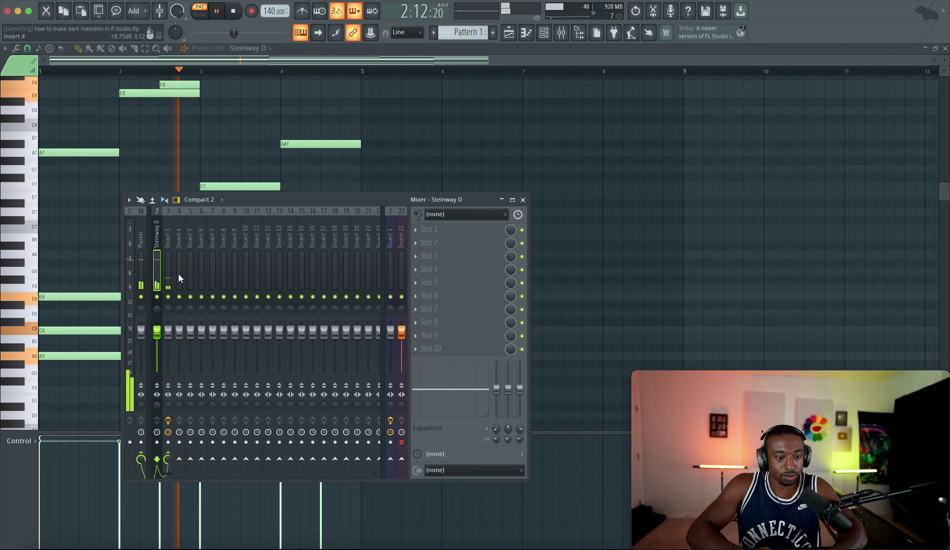
{"action": "left_click", "coordinate": [168, 287]}
{"action": "left_click", "coordinate": [157, 276]}
{"action": "left_click_drag", "start_coordinate": [157, 332], "coordinate": [157, 340]}
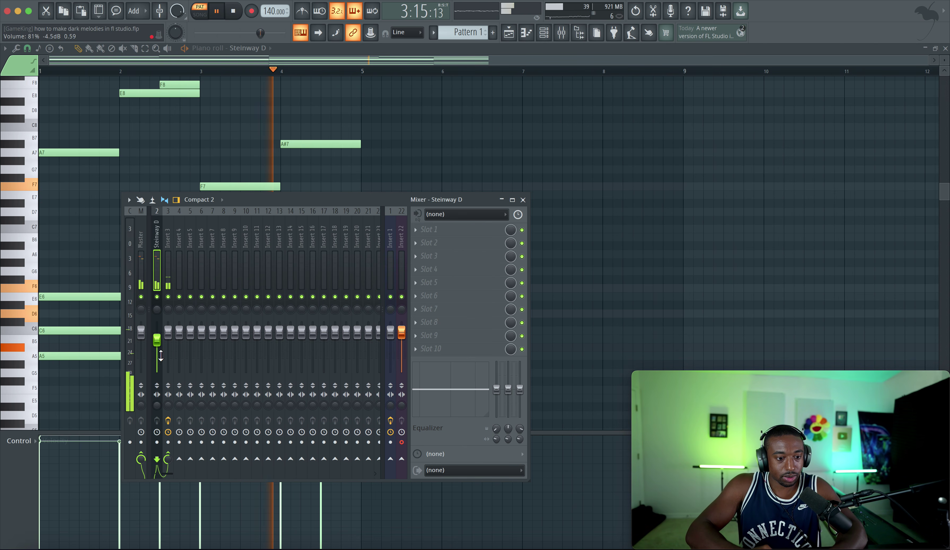
{"action": "left_click_drag", "start_coordinate": [168, 459], "coordinate": [168, 470]}
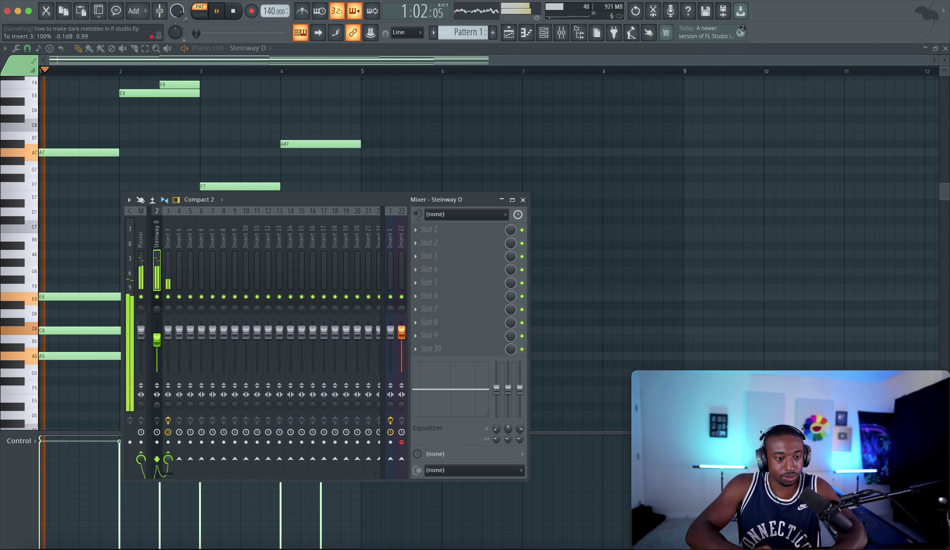
Step: Review the Gross Beat and Fruity Reeverb 2 settings on Insert 3, including the reverb's stereo separation
{"action": "left_click", "coordinate": [169, 281]}
{"action": "left_click", "coordinate": [459, 234]}
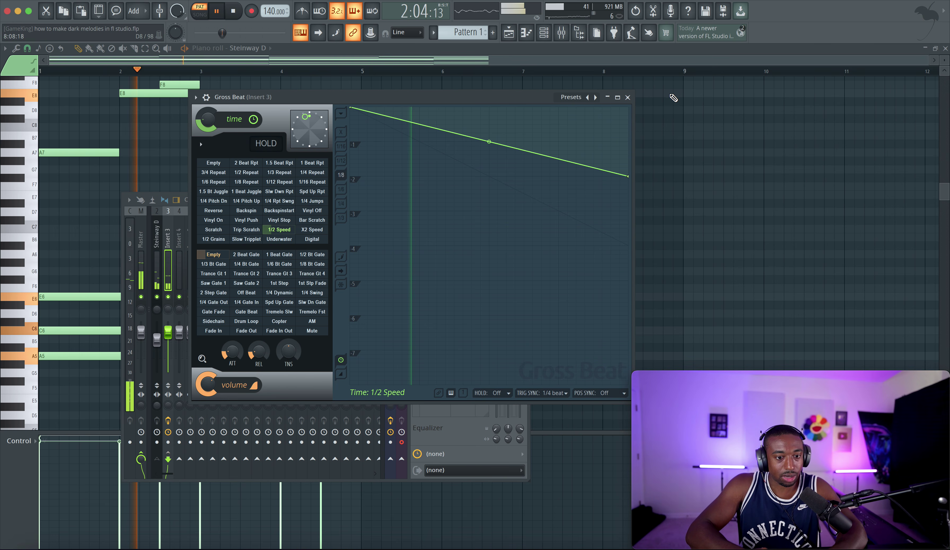
{"action": "key", "text": "space"}
{"action": "left_click", "coordinate": [624, 97]}
{"action": "left_click", "coordinate": [452, 227]}
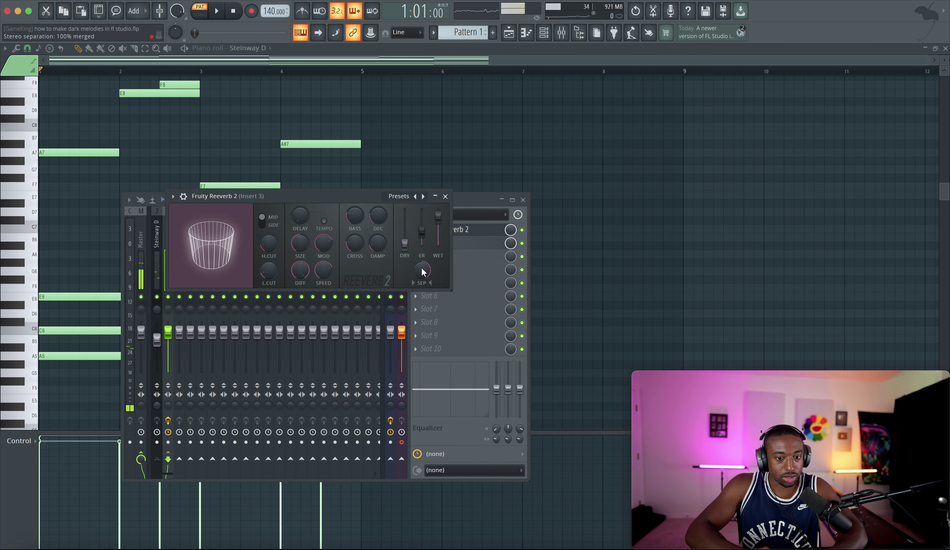
{"action": "left_click", "coordinate": [445, 196]}
{"action": "key", "text": "space"}
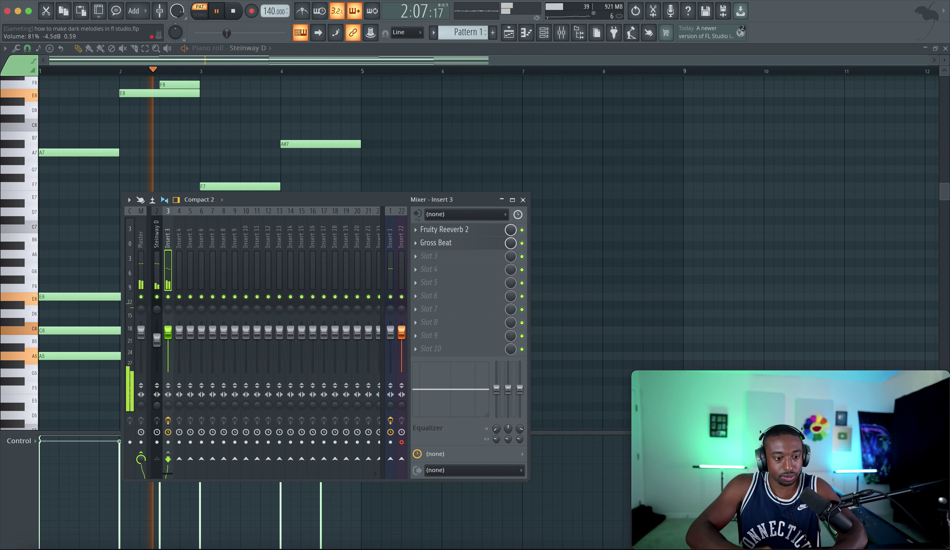
Step: Balance the faders during playback, setting Steinway D to about 88% and lowering Insert 3
{"action": "left_click", "coordinate": [157, 336]}
{"action": "left_click", "coordinate": [168, 335]}
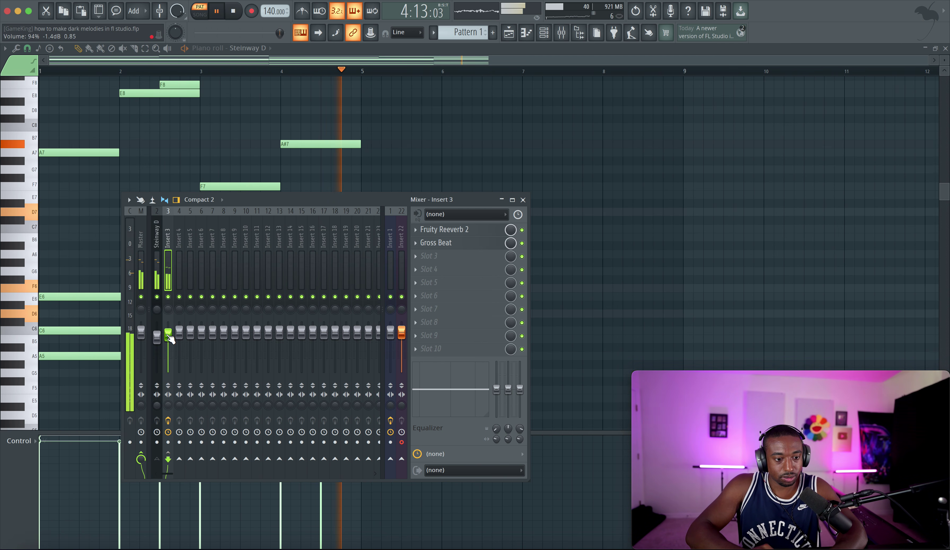
{"action": "left_click_drag", "start_coordinate": [168, 334], "coordinate": [169, 341]}
{"action": "left_click", "coordinate": [157, 337]}
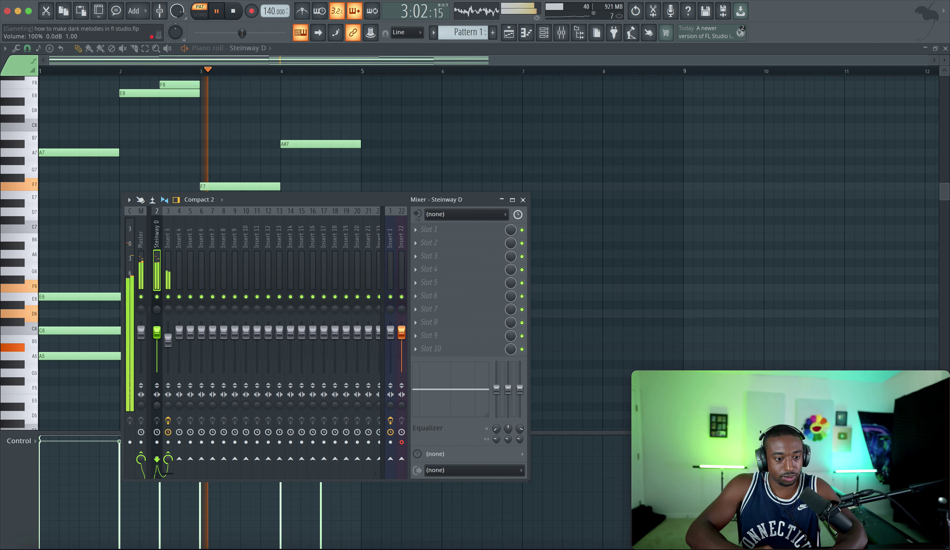
{"action": "left_click_drag", "start_coordinate": [157, 338], "coordinate": [169, 343]}
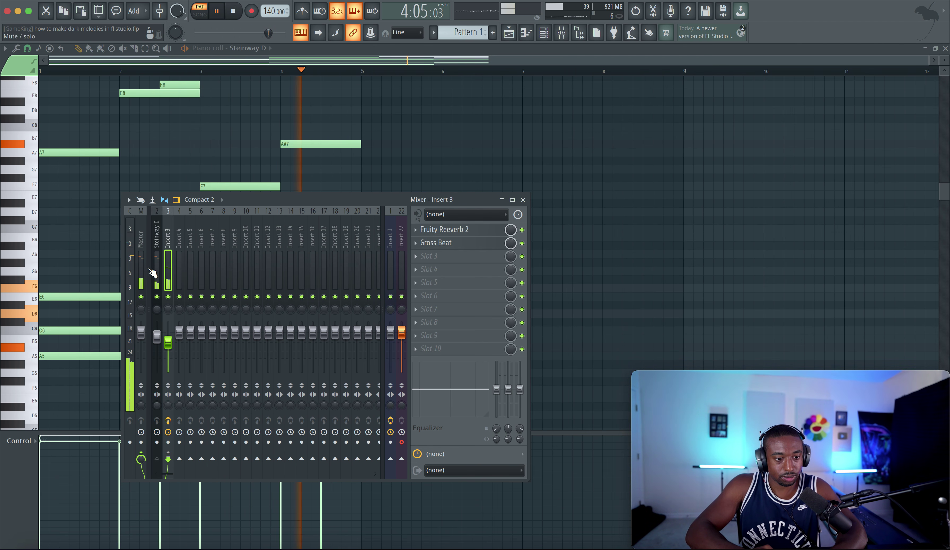
Step: Add Fruity soft clipper to the Master track's first effect slot and return to the Steinway D track
{"action": "left_click", "coordinate": [141, 258]}
{"action": "left_click", "coordinate": [449, 231]}
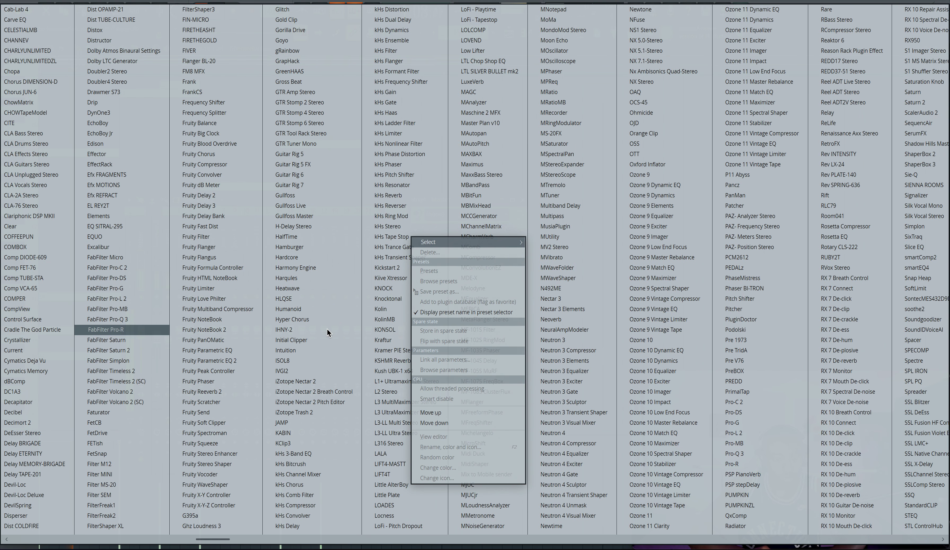
{"action": "left_click", "coordinate": [242, 422]}
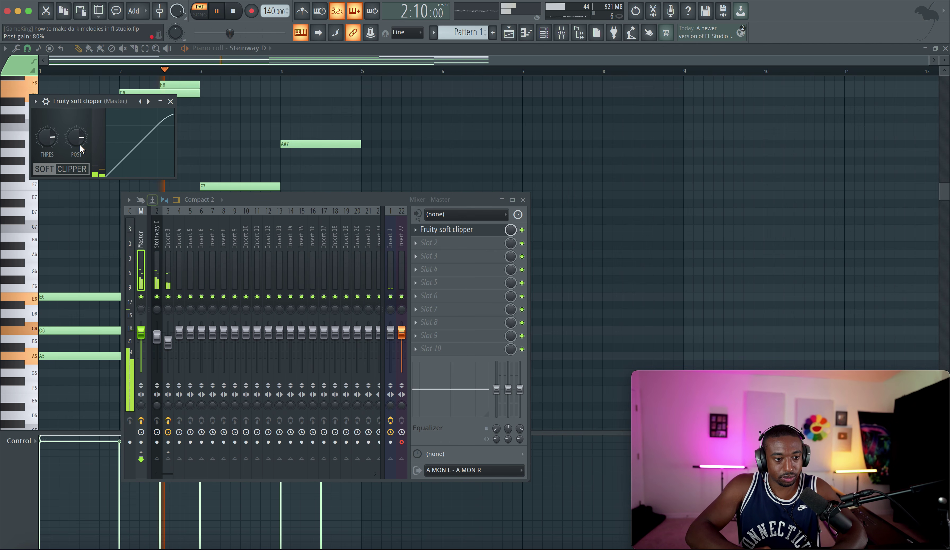
{"action": "left_click", "coordinate": [170, 101]}
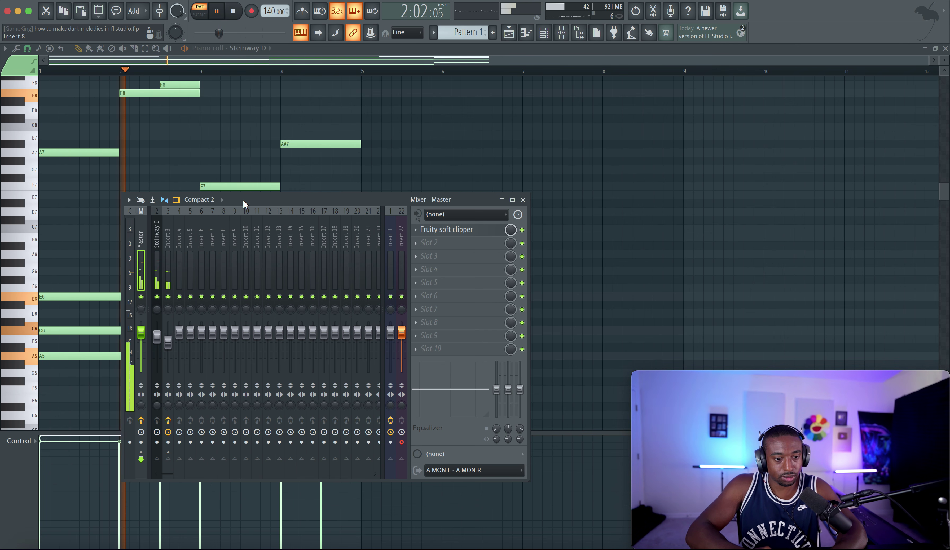
{"action": "left_click", "coordinate": [169, 250]}
{"action": "left_click", "coordinate": [158, 250]}
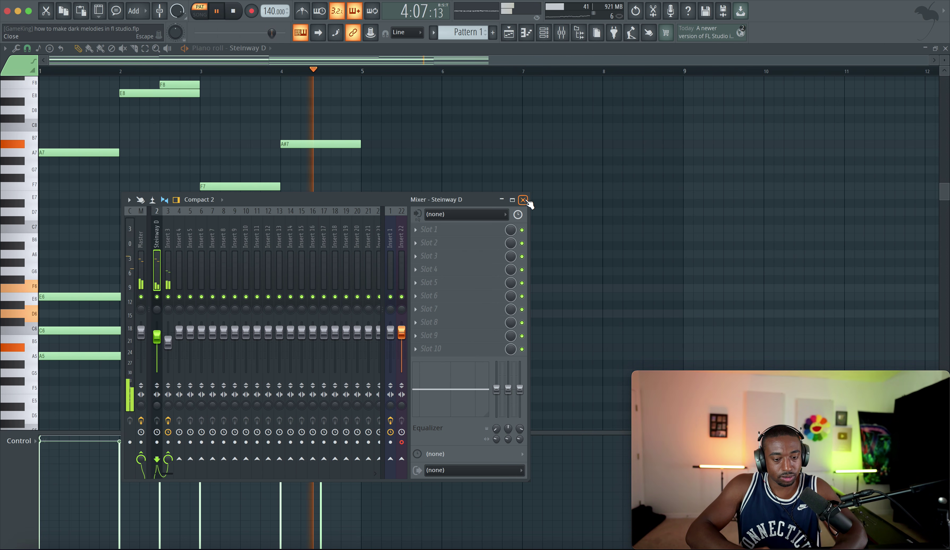
{"action": "key", "text": "space"}
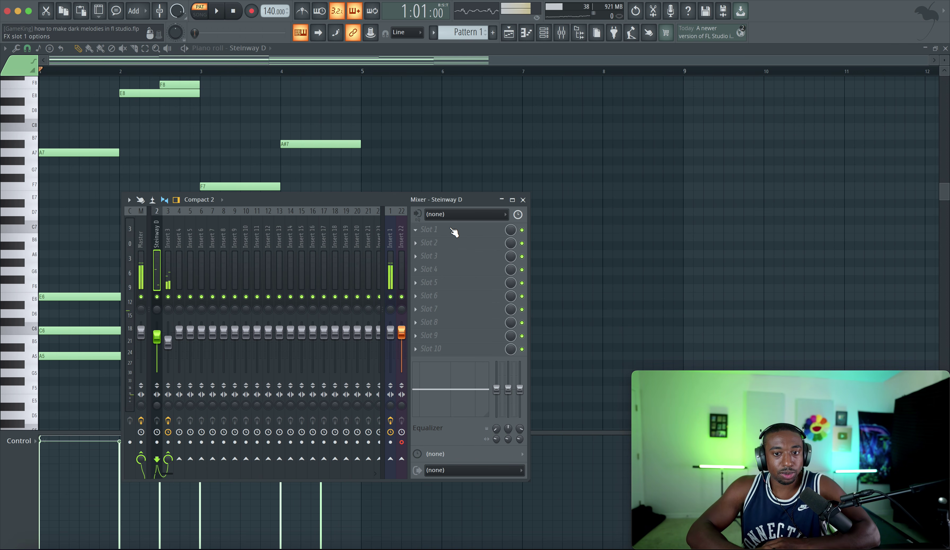
Step: Review the audio device settings, including the buffer length
{"action": "left_click", "coordinate": [228, 0]}
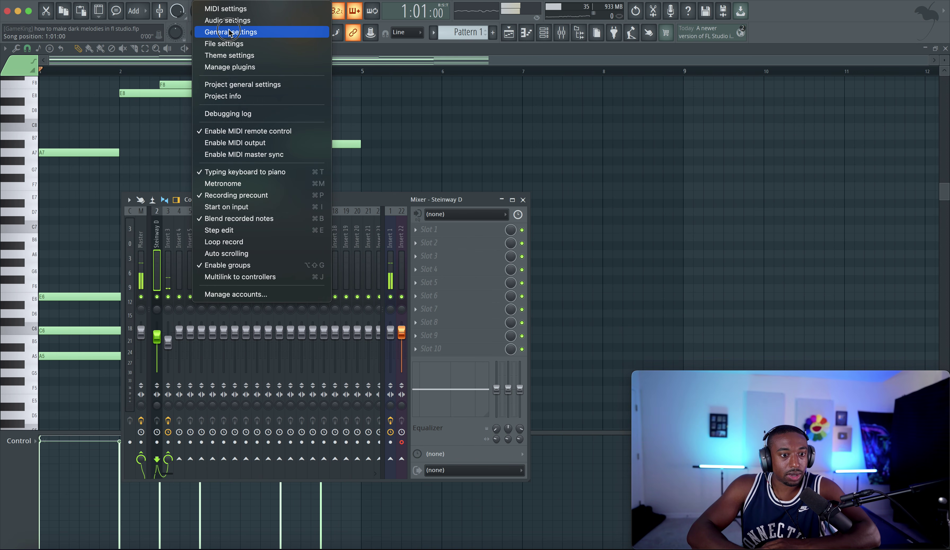
{"action": "left_click", "coordinate": [227, 20]}
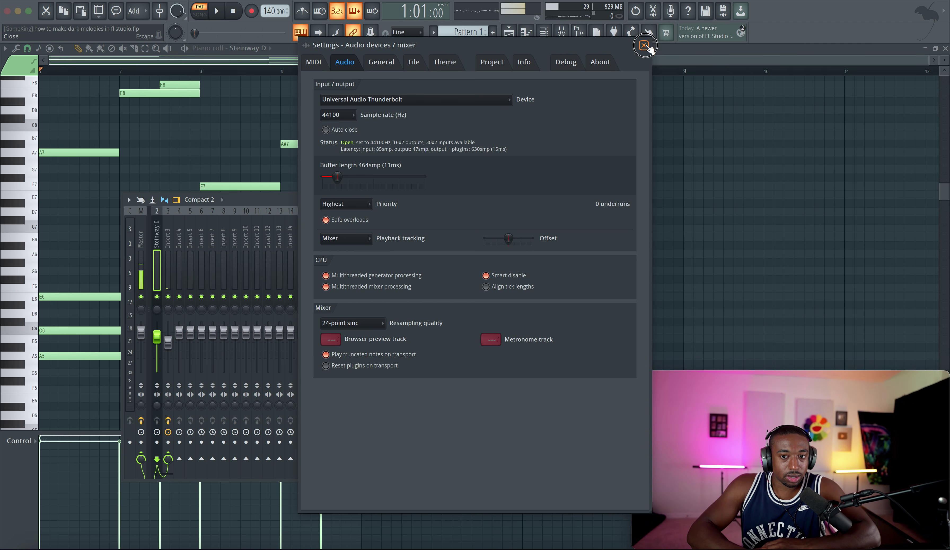
{"action": "key", "text": "Escape"}
Step: Add Crystallizer to the Steinway D track's first effect slot and set its pitch to 1200 cents
{"action": "left_click", "coordinate": [458, 232]}
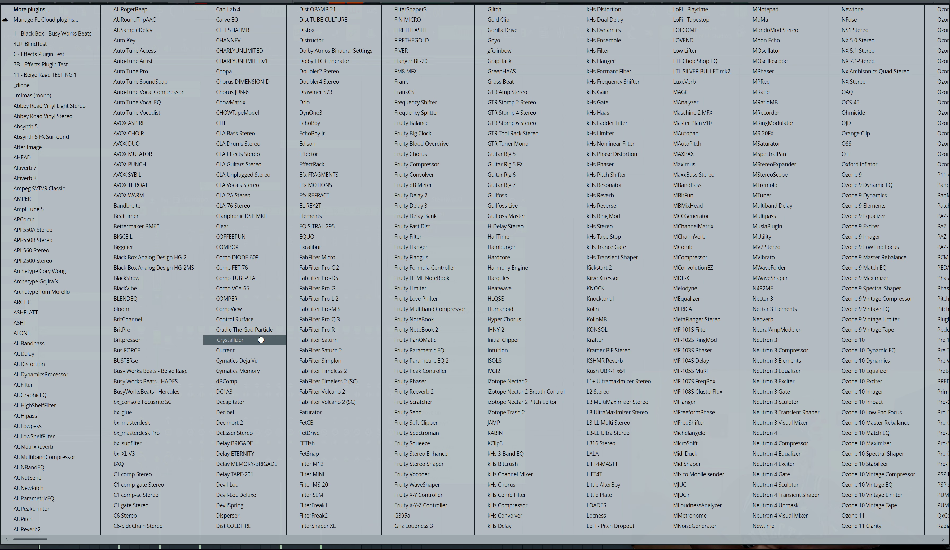
{"action": "left_click", "coordinate": [262, 343]}
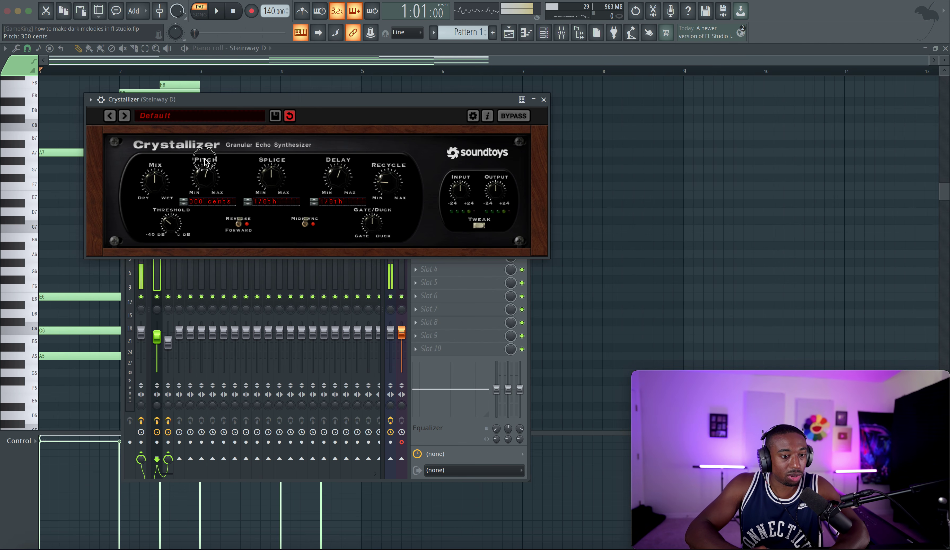
{"action": "left_click_drag", "start_coordinate": [207, 128], "coordinate": [211, 118]}
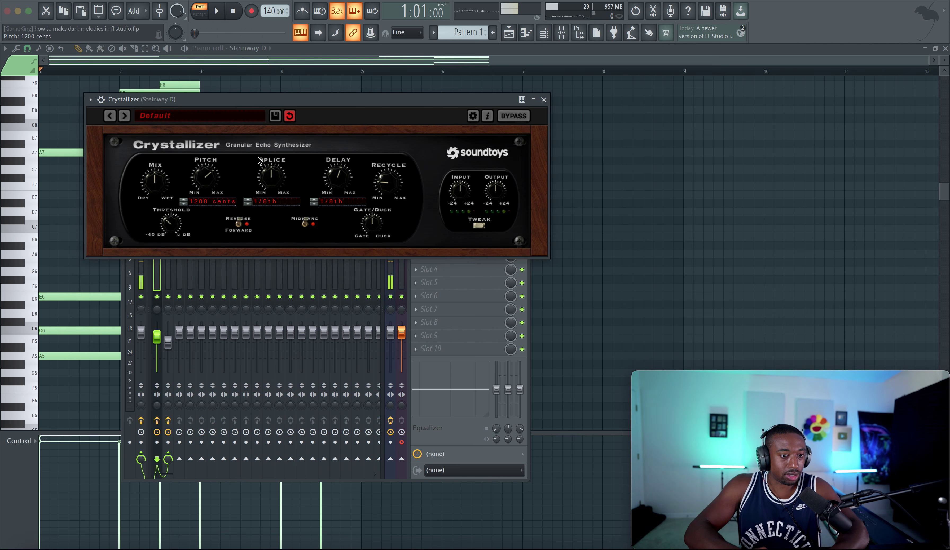
{"action": "left_click", "coordinate": [543, 101]}
Step: Play the pattern and lower the Insert 3 fader further, trimming the Steinway D fader slightly
{"action": "key", "text": "space"}
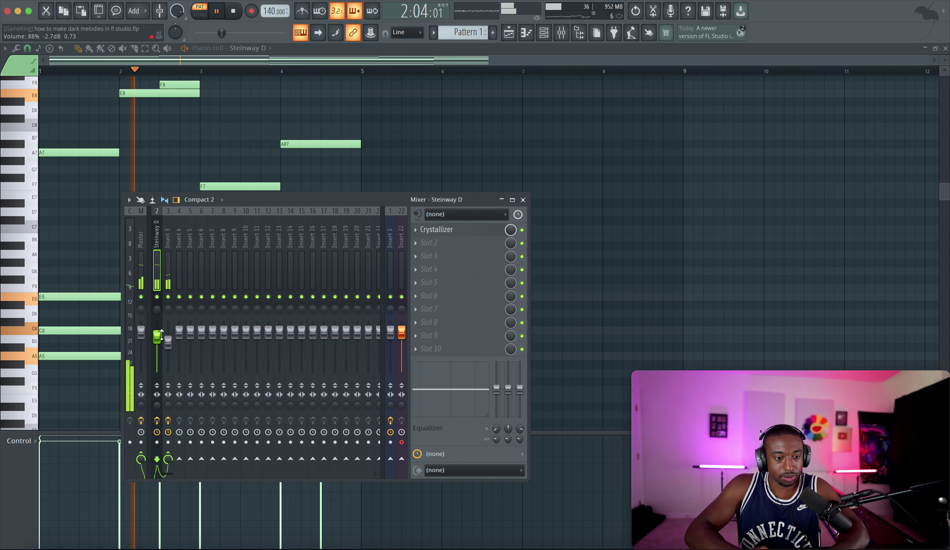
{"action": "mouse_move", "coordinate": [168, 343]}
{"action": "left_mouse_down"}
{"action": "mouse_move", "coordinate": [169, 352]}
{"action": "mouse_move", "coordinate": [157, 338]}
{"action": "left_mouse_up"}
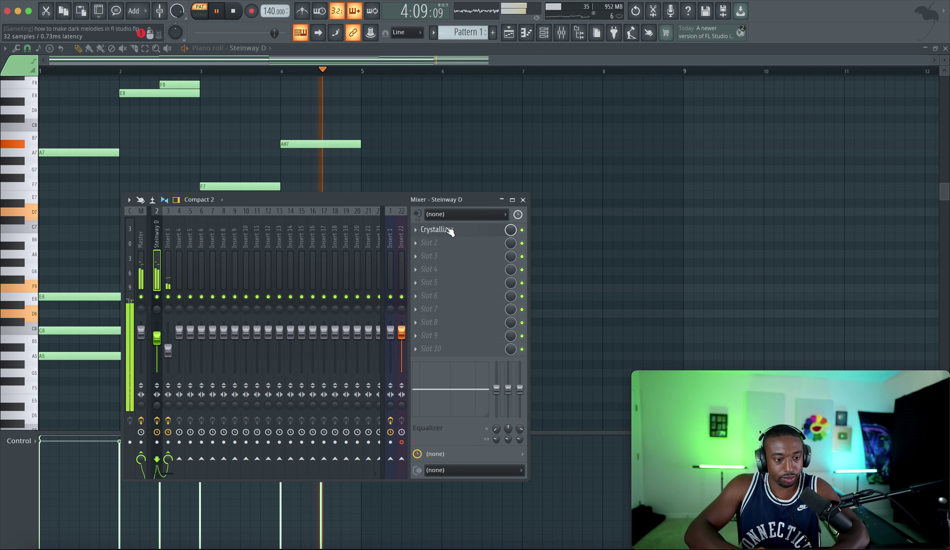
Step: Close the mixer and play the pattern while reviewing the Steinway D notes from the high melody down to the bass
{"action": "right_click", "coordinate": [473, 135]}
{"action": "scroll", "coordinate": [423, 168], "scroll_direction": "up", "scroll_amount": 2}
{"action": "scroll", "coordinate": [426, 170], "scroll_direction": "up", "scroll_amount": 2}
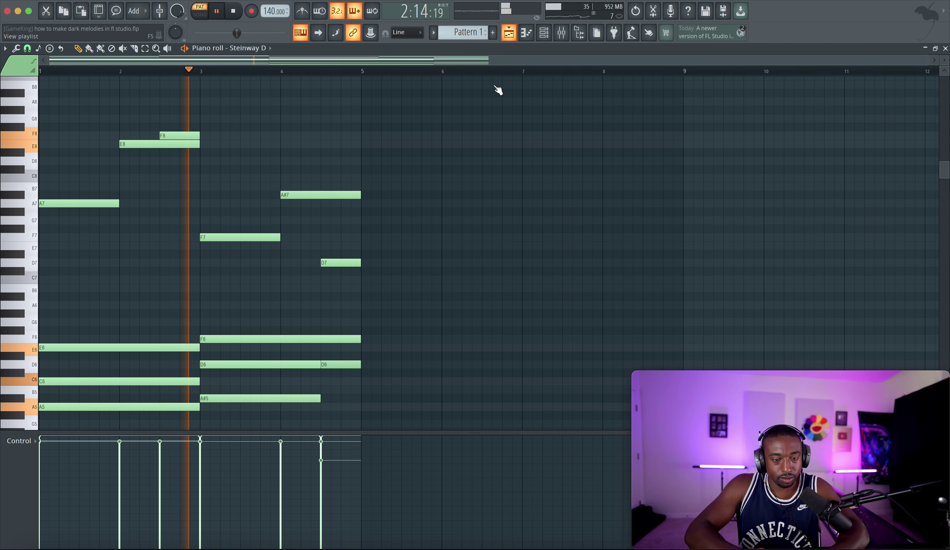
{"action": "key", "text": "space"}
{"action": "scroll", "coordinate": [425, 201], "scroll_direction": "down", "scroll_amount": 15}
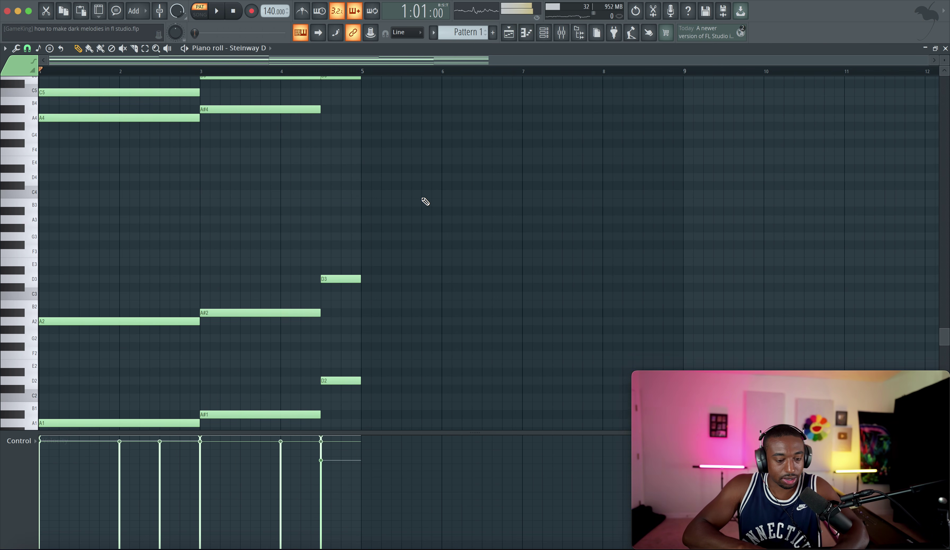
{"action": "key", "text": "space"}
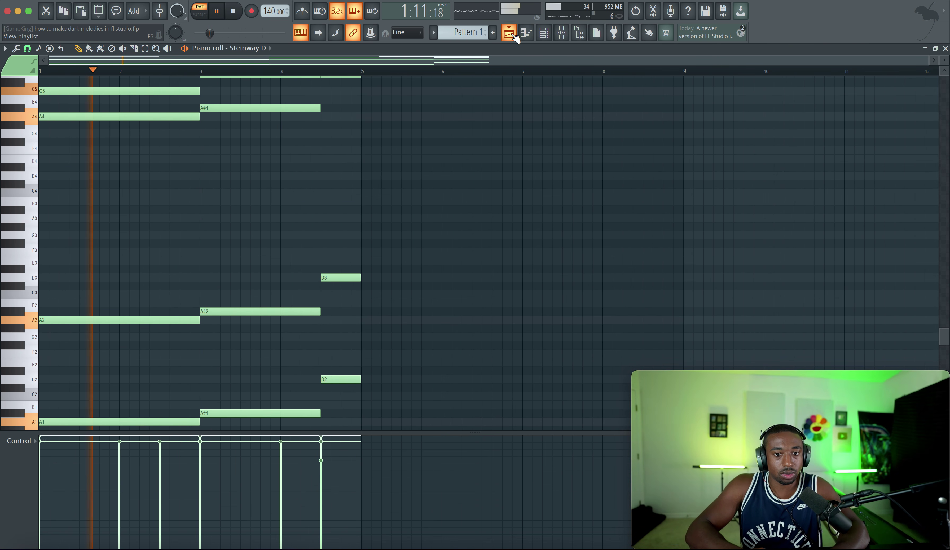
Step: Lower the Crystallizer mix on the Steinway D track to about 17% and close the plugin and mixer
{"action": "left_click", "coordinate": [562, 33]}
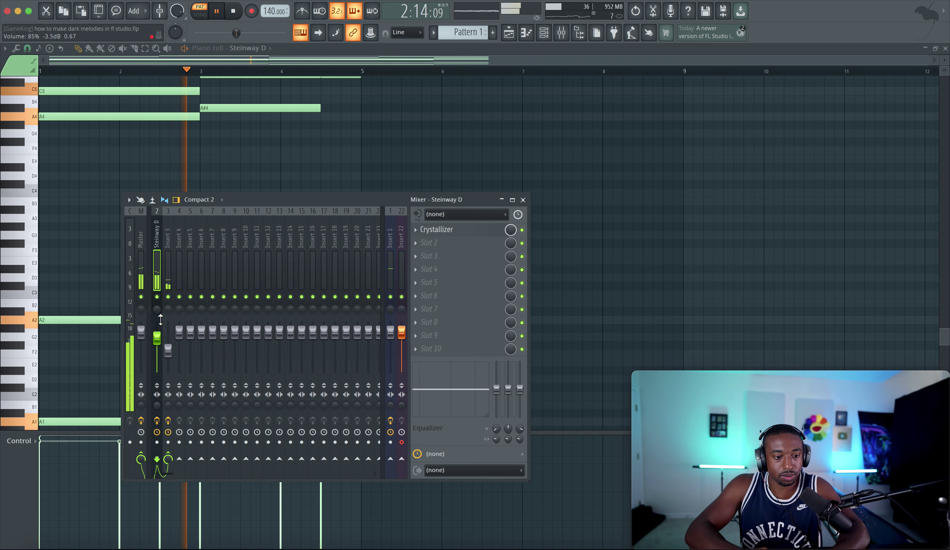
{"action": "left_click", "coordinate": [483, 231]}
{"action": "left_click_drag", "start_coordinate": [154, 181], "coordinate": [152, 221]}
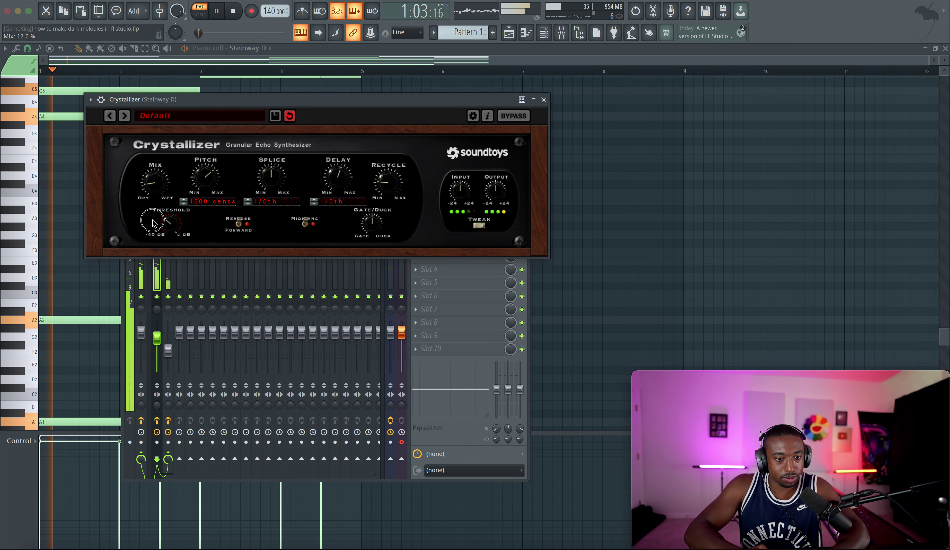
{"action": "left_click", "coordinate": [543, 100]}
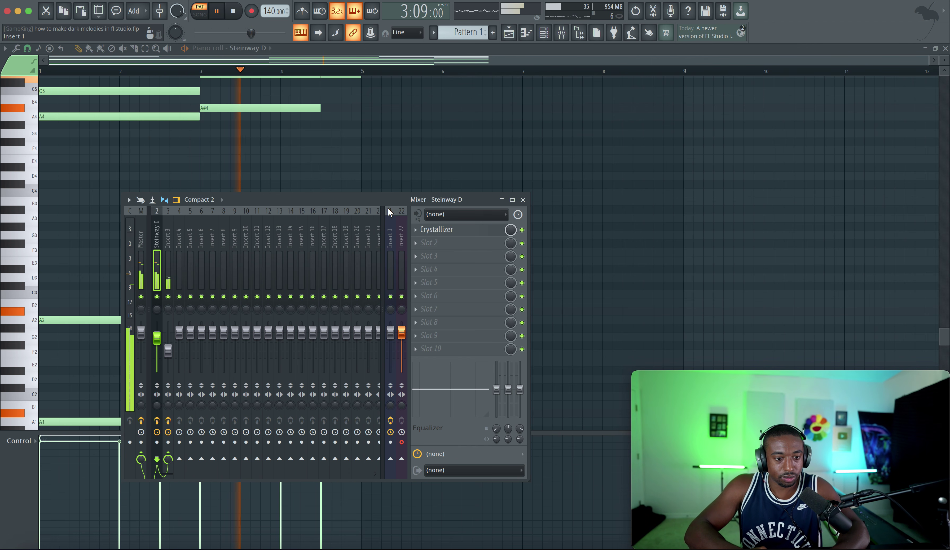
{"action": "left_click", "coordinate": [522, 200]}
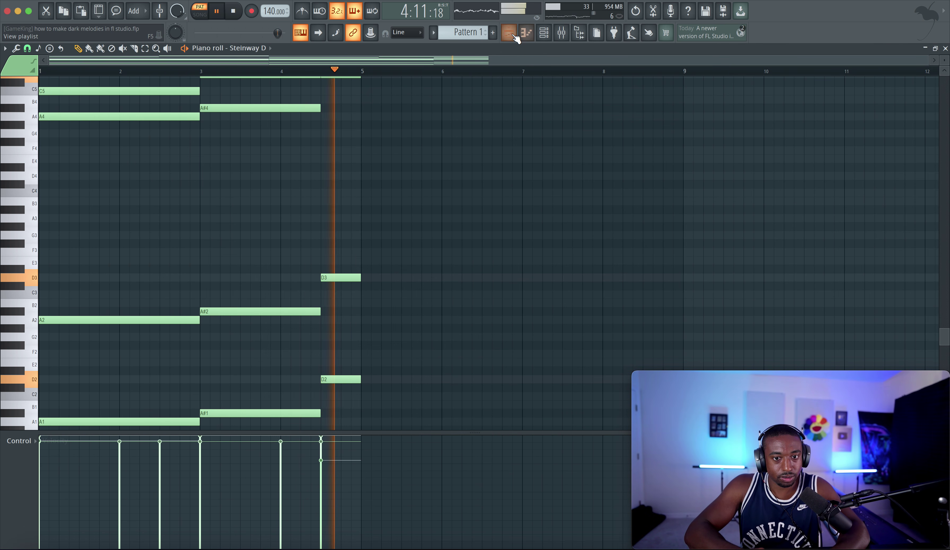
Step: Stop playback and replace the Steinway D channel's instrument with Morphine
{"action": "key", "text": "space"}
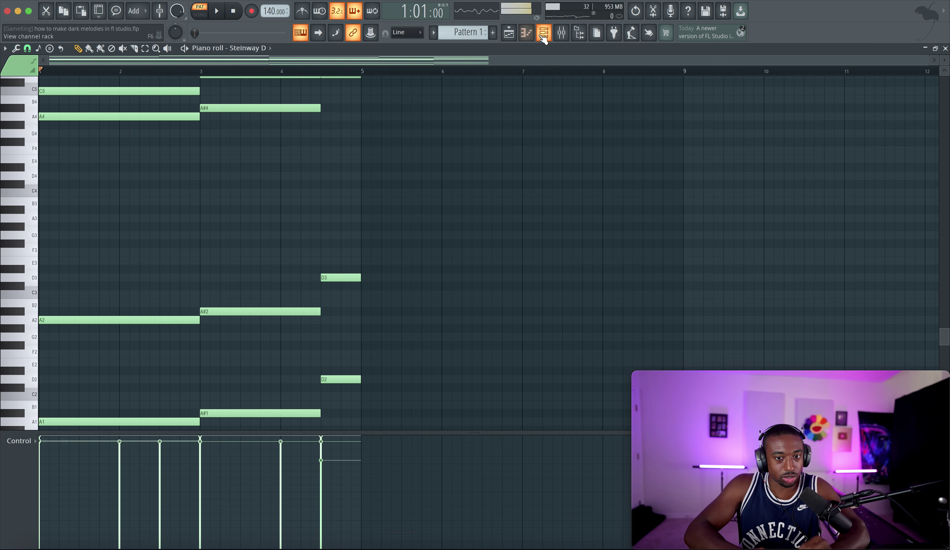
{"action": "left_click", "coordinate": [543, 37]}
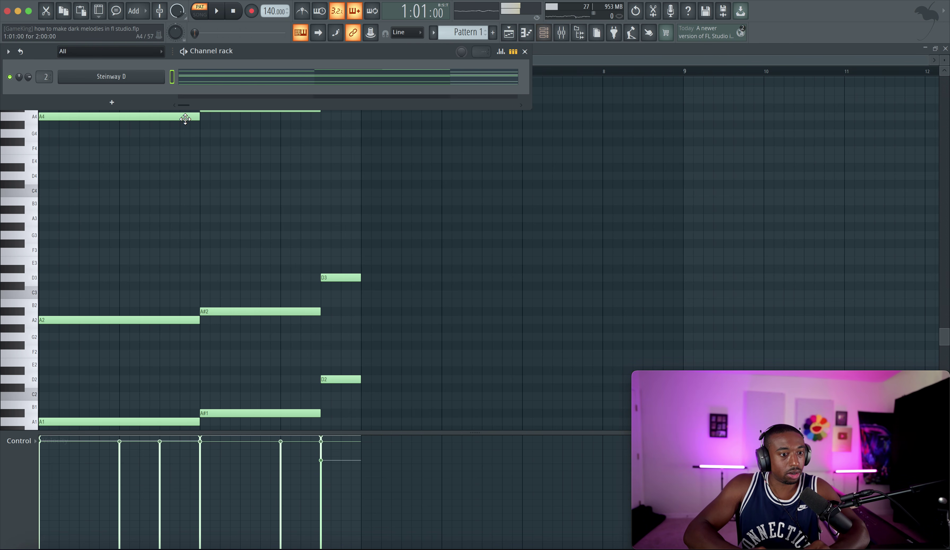
{"action": "right_click", "coordinate": [146, 82]}
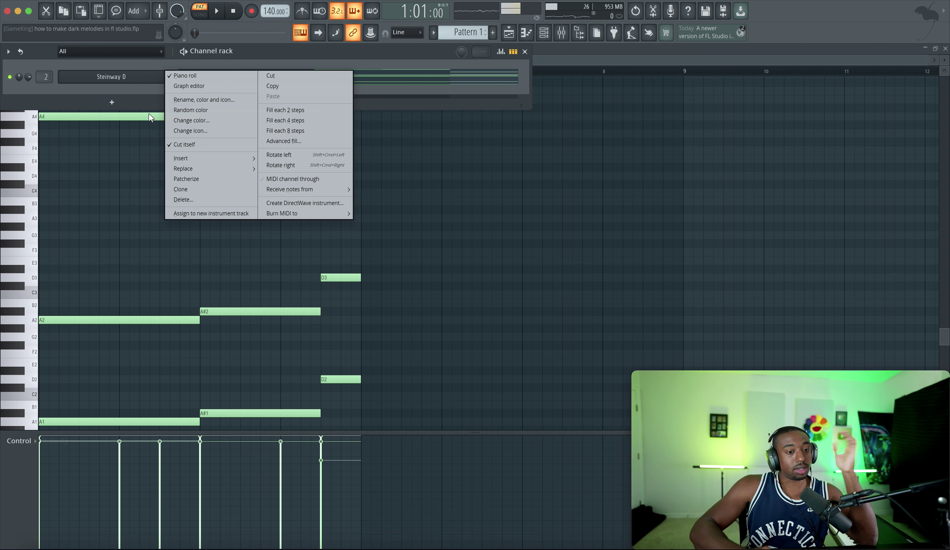
{"action": "mouse_move", "coordinate": [184, 168]}
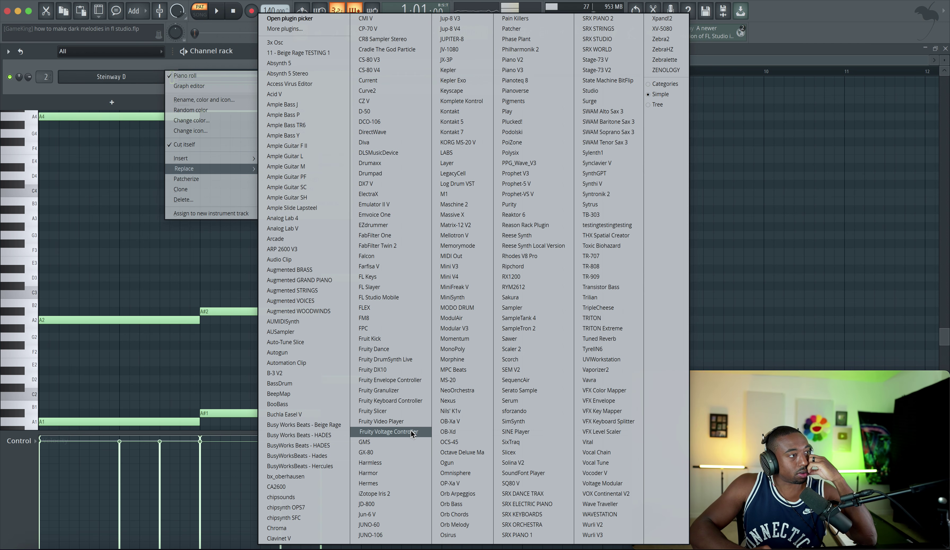
{"action": "left_click", "coordinate": [464, 359]}
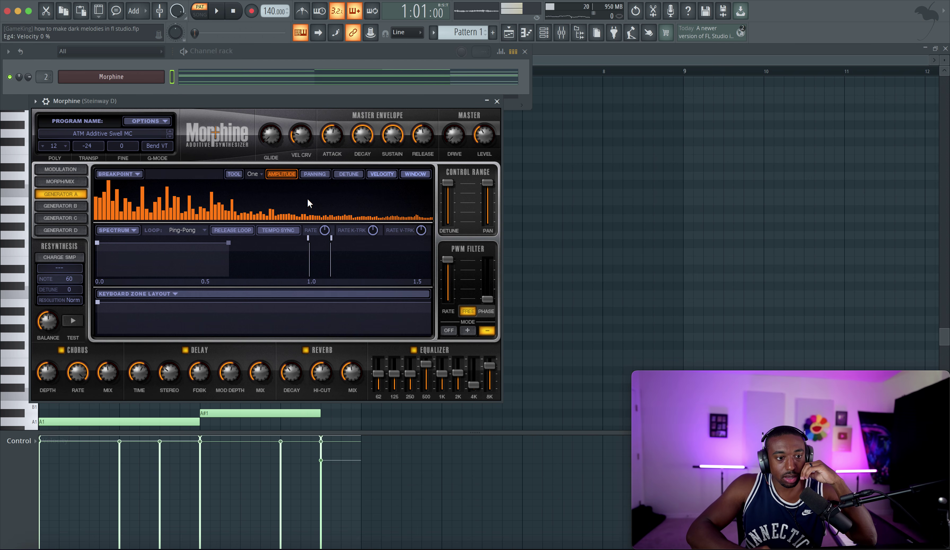
Step: Load Morphine's KBD Acordian NUC preset from the Keyboards bank and audition the pattern while adjusting the channel volume
{"action": "left_click", "coordinate": [121, 134]}
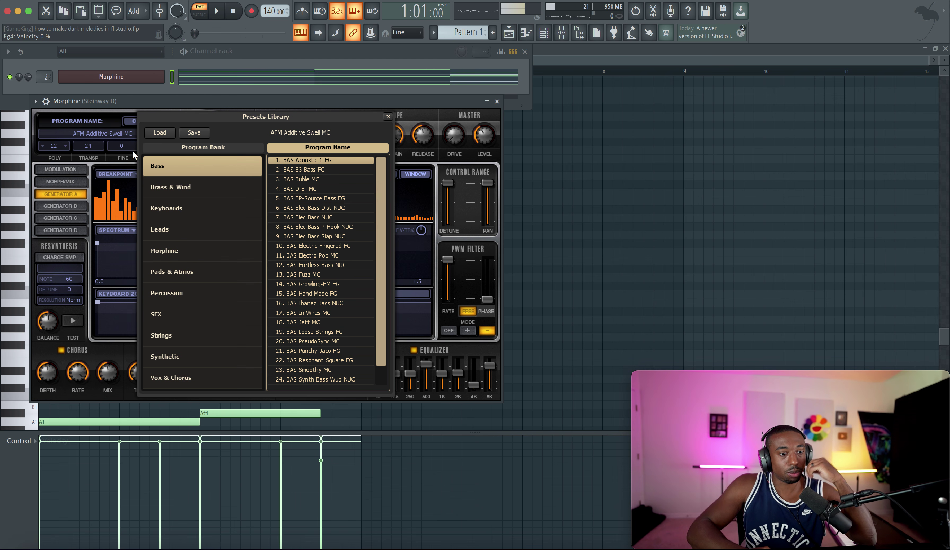
{"action": "left_click", "coordinate": [176, 209]}
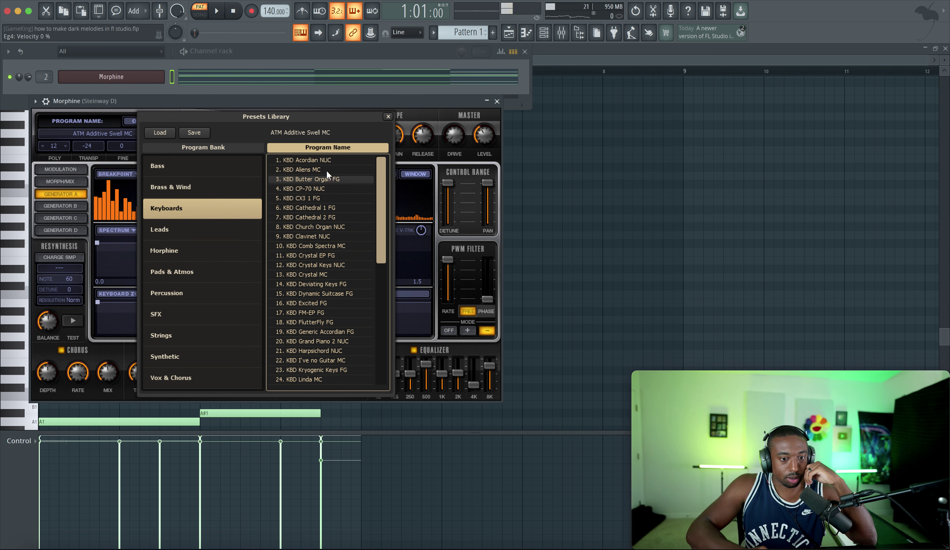
{"action": "double_click", "coordinate": [322, 161]}
{"action": "left_click", "coordinate": [25, 83]}
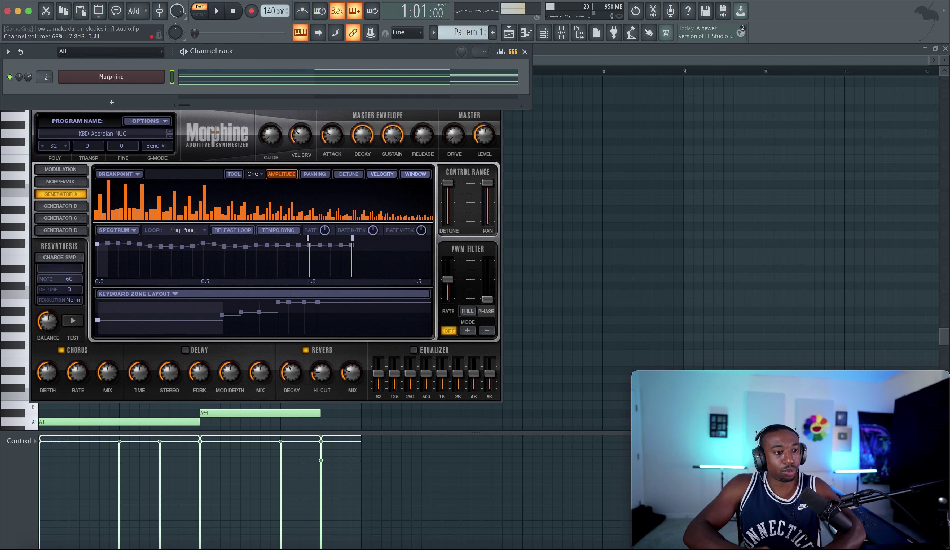
{"action": "key", "text": "space"}
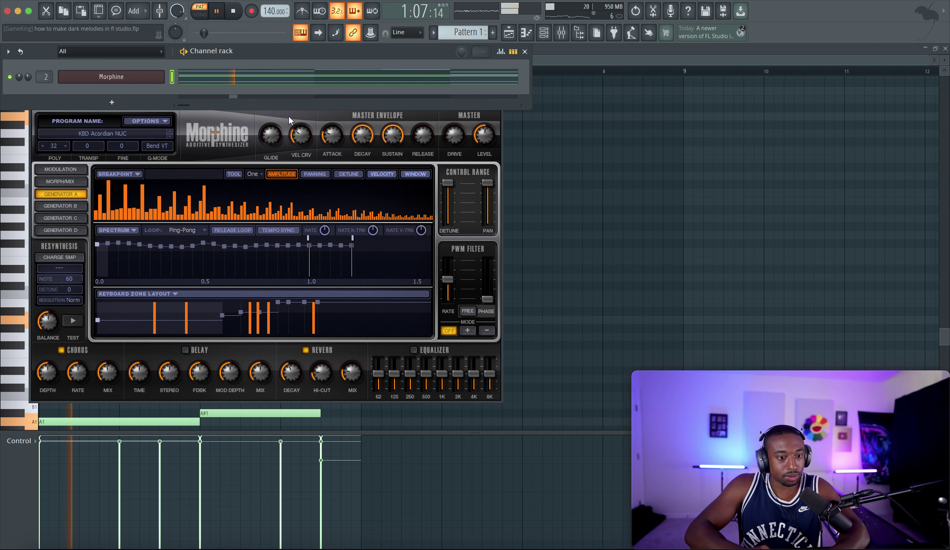
{"action": "left_click", "coordinate": [503, 275]}
{"action": "left_click_drag", "start_coordinate": [411, 108], "coordinate": [431, 130]}
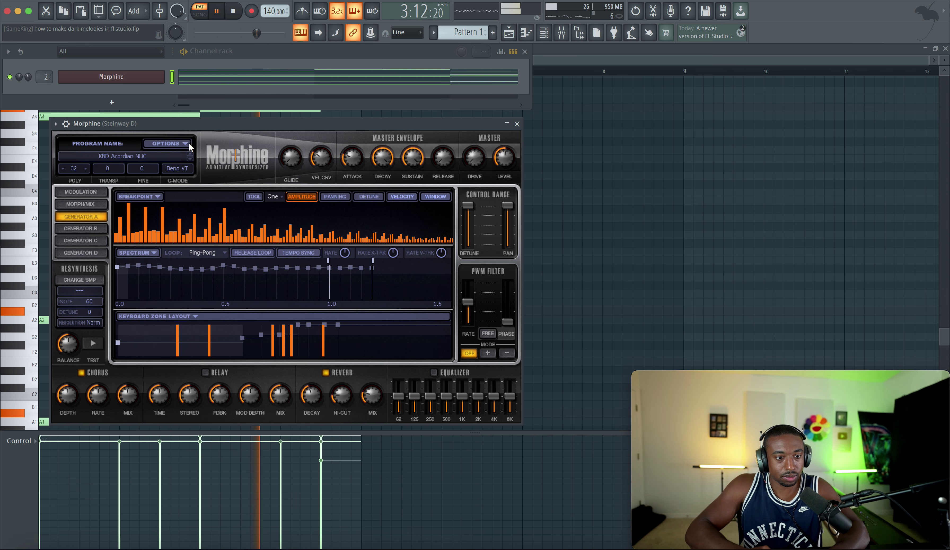
{"action": "left_click_drag", "start_coordinate": [28, 76], "coordinate": [29, 71]}
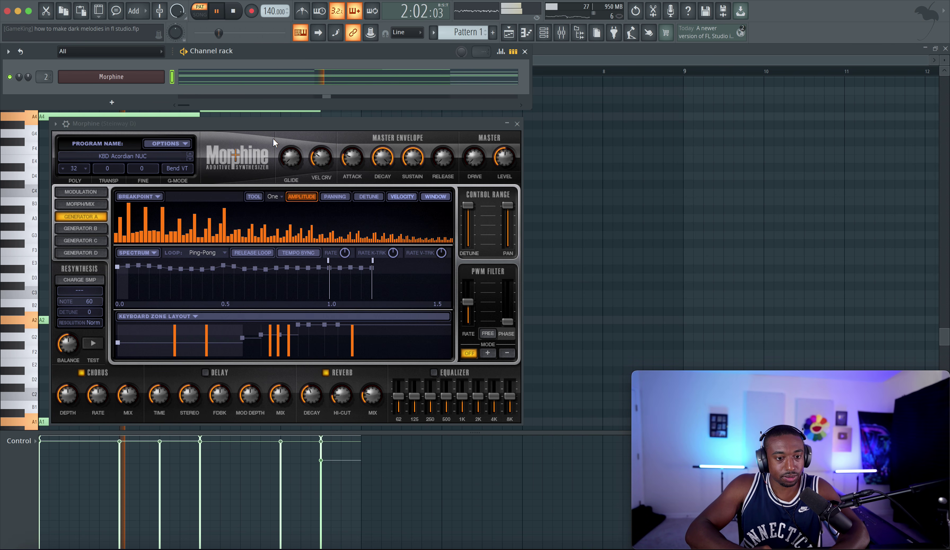
Step: Audition the KBD Aliens MC, KBD Butter Organ FG and KBD CP-70 NUC presets, setting the channel volume to 67%
{"action": "left_click", "coordinate": [190, 159]}
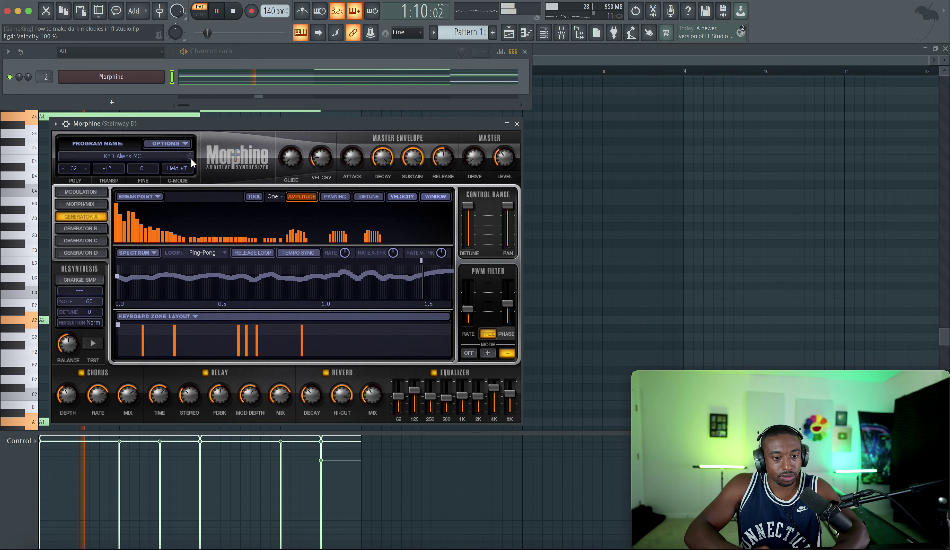
{"action": "key", "text": "space"}
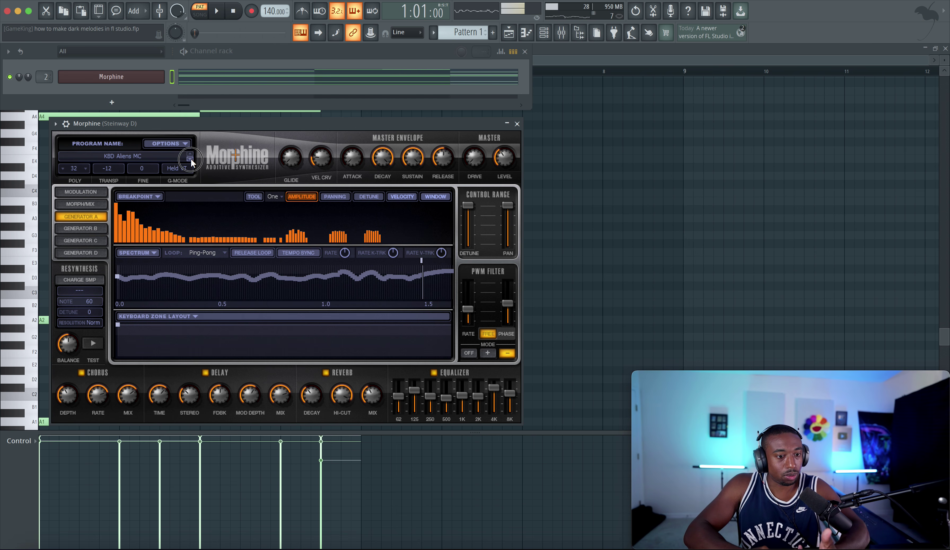
{"action": "left_click", "coordinate": [191, 158]}
{"action": "key", "text": "space"}
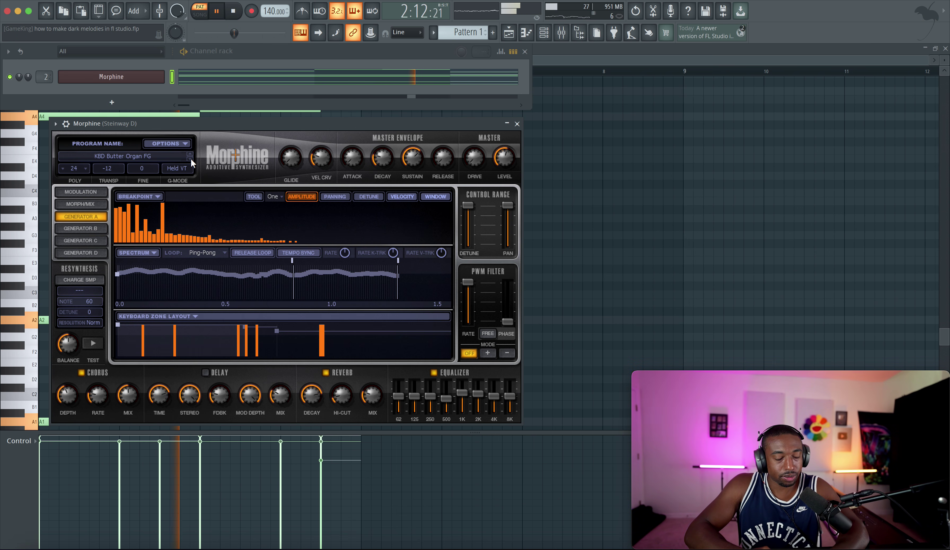
{"action": "key", "text": "space"}
{"action": "left_click", "coordinate": [191, 158]}
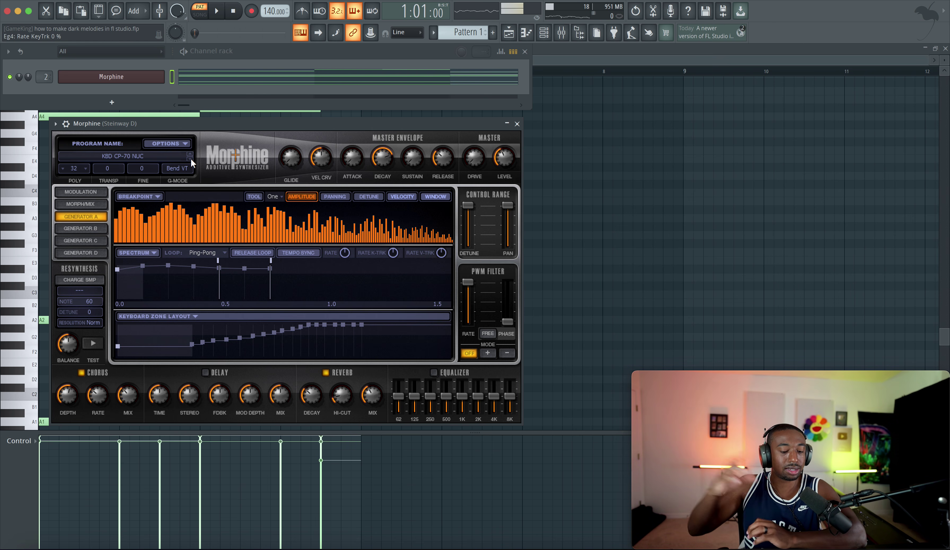
{"action": "key", "text": "space"}
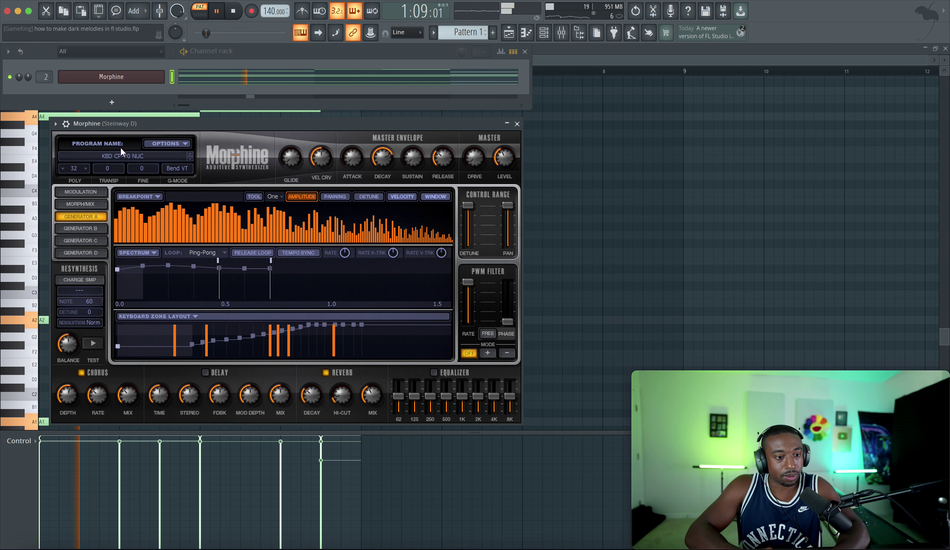
{"action": "left_click_drag", "start_coordinate": [28, 77], "coordinate": [28, 61]}
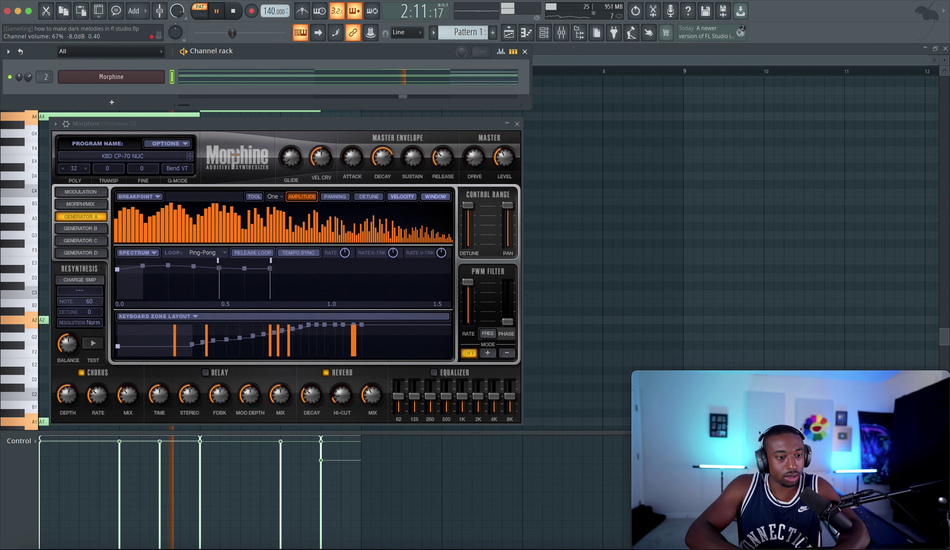
{"action": "left_click", "coordinate": [208, 123]}
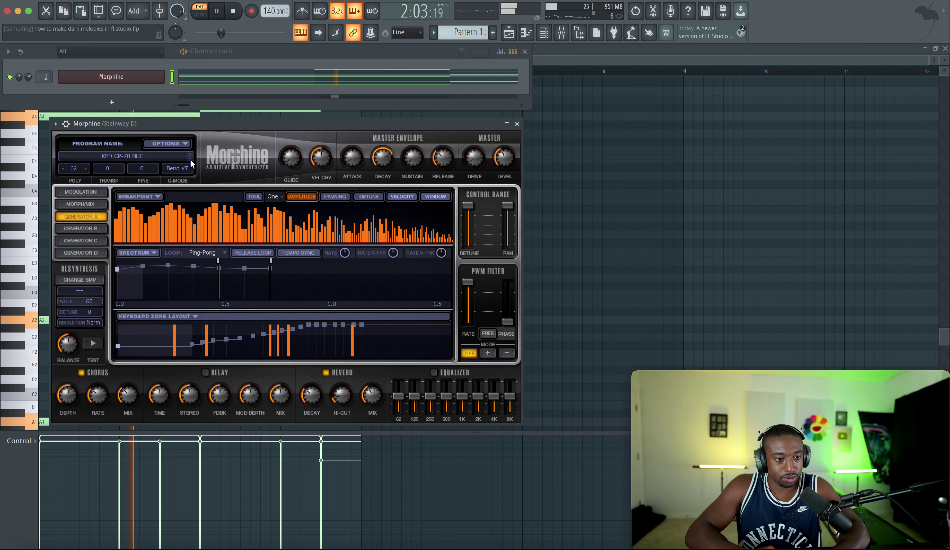
Step: Load the SYN 70s Synthetic Flute FG preset from the Synthetic bank and play it with the channel volume at 41%
{"action": "left_click", "coordinate": [164, 156]}
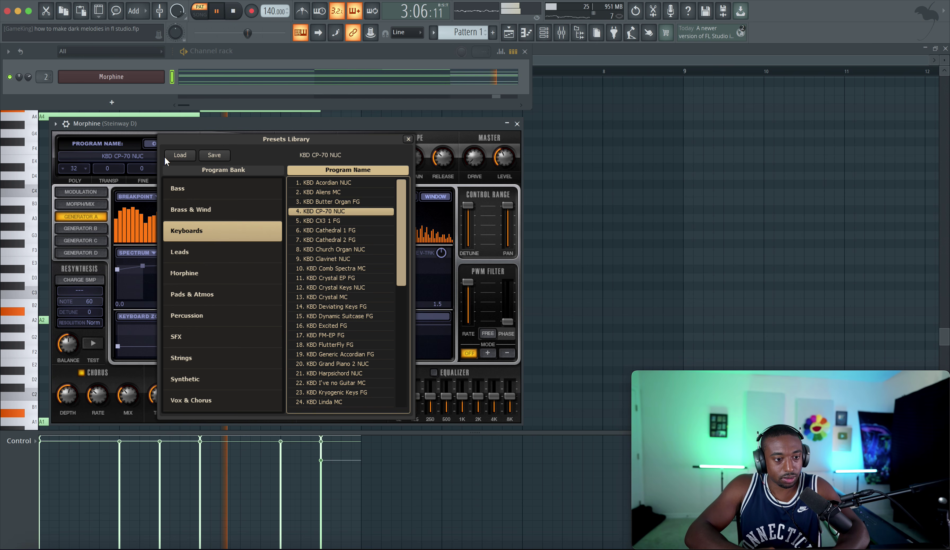
{"action": "left_click", "coordinate": [198, 376]}
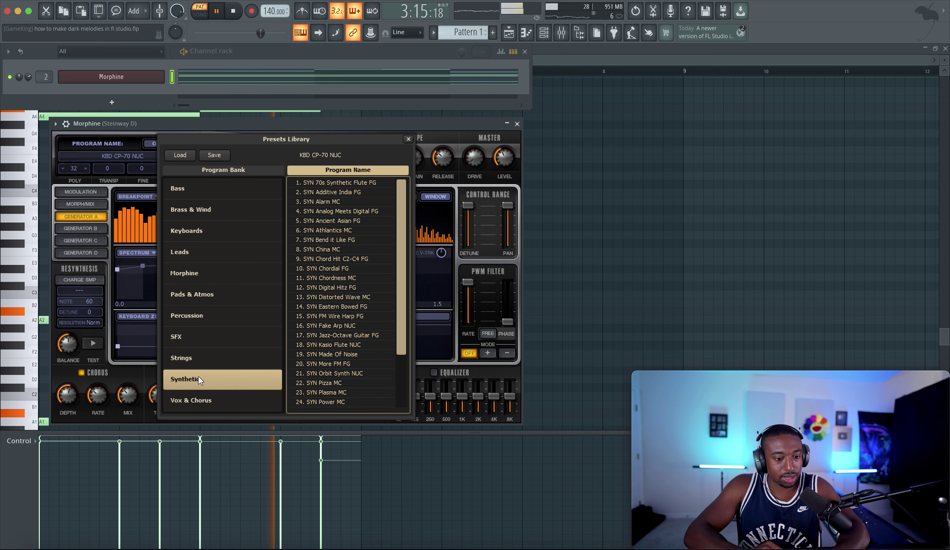
{"action": "double_click", "coordinate": [331, 183]}
{"action": "key", "text": "space"}
{"action": "left_click_drag", "start_coordinate": [27, 77], "coordinate": [28, 96]}
{"action": "key", "text": "space"}
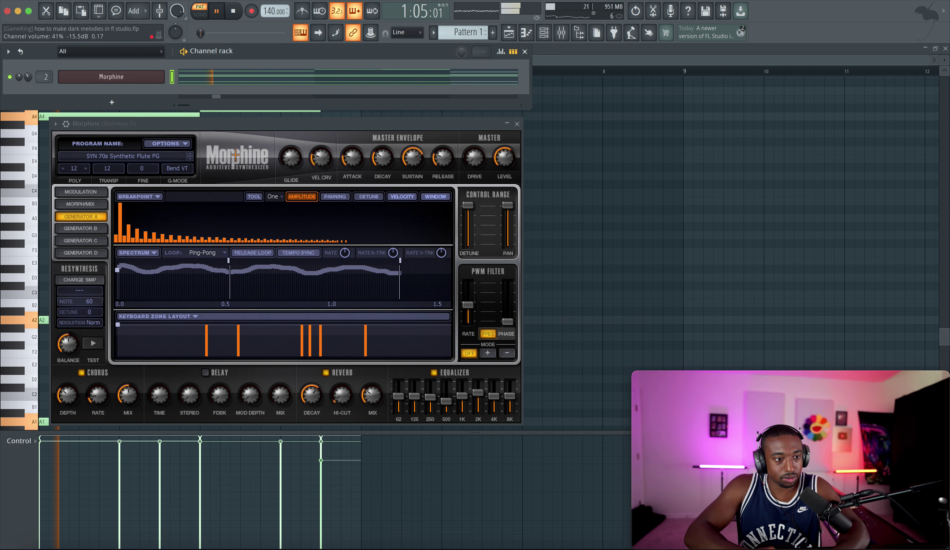
Step: Audition the SYN Additive India FG and SYN Alarm MC presets, and stop playback
{"action": "left_click", "coordinate": [189, 159]}
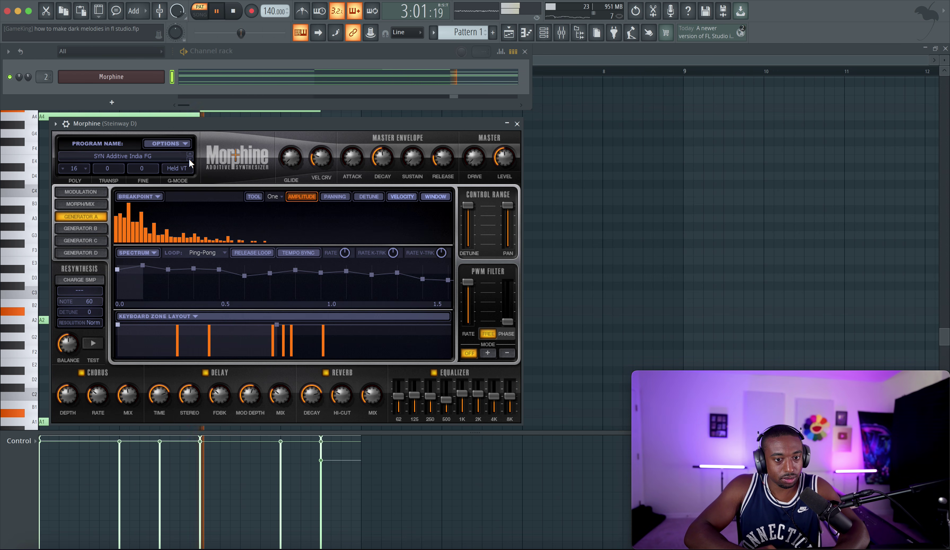
{"action": "left_click", "coordinate": [189, 158]}
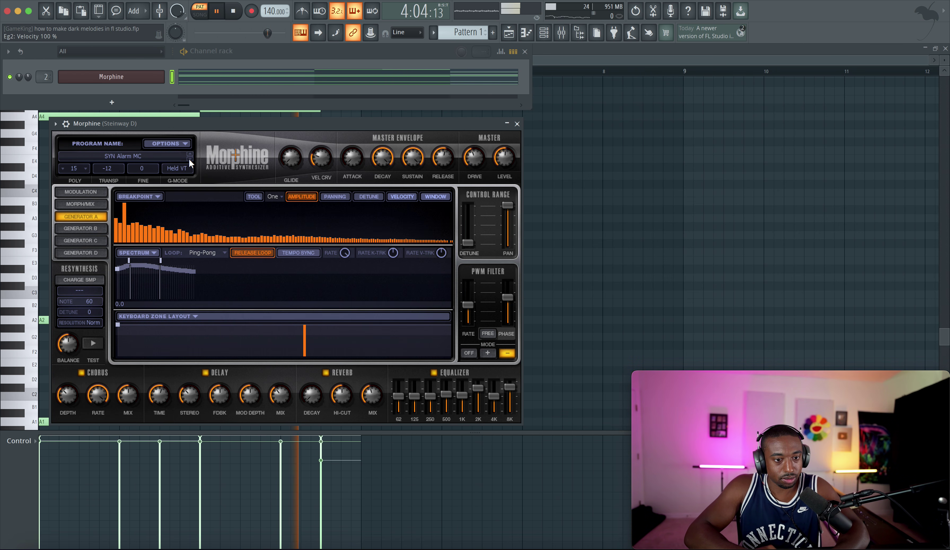
{"action": "key", "text": "space"}
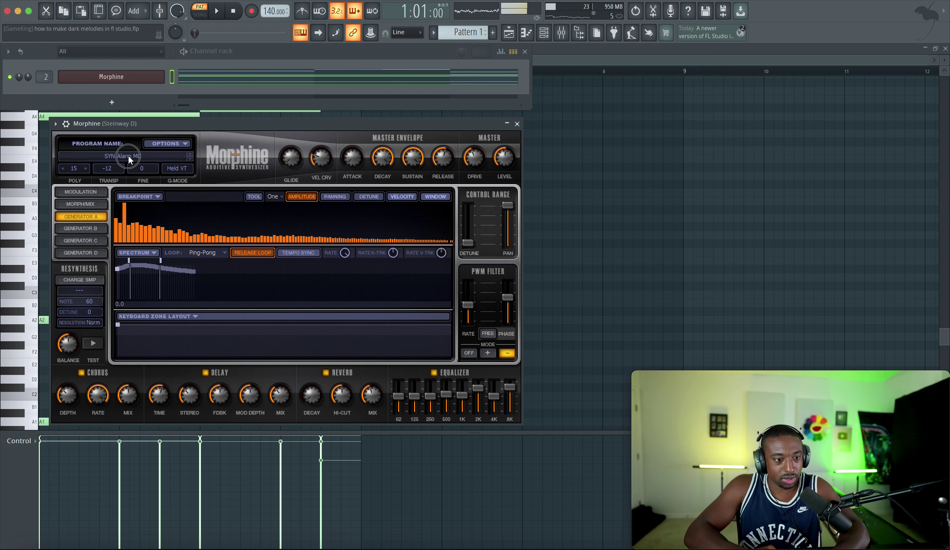
Step: Load the VOX Choir NUC preset from the Vox & Chorus bank and set the channel volume to 60% during playback
{"action": "left_click", "coordinate": [128, 155]}
{"action": "left_click", "coordinate": [229, 399]}
{"action": "left_click", "coordinate": [338, 185]}
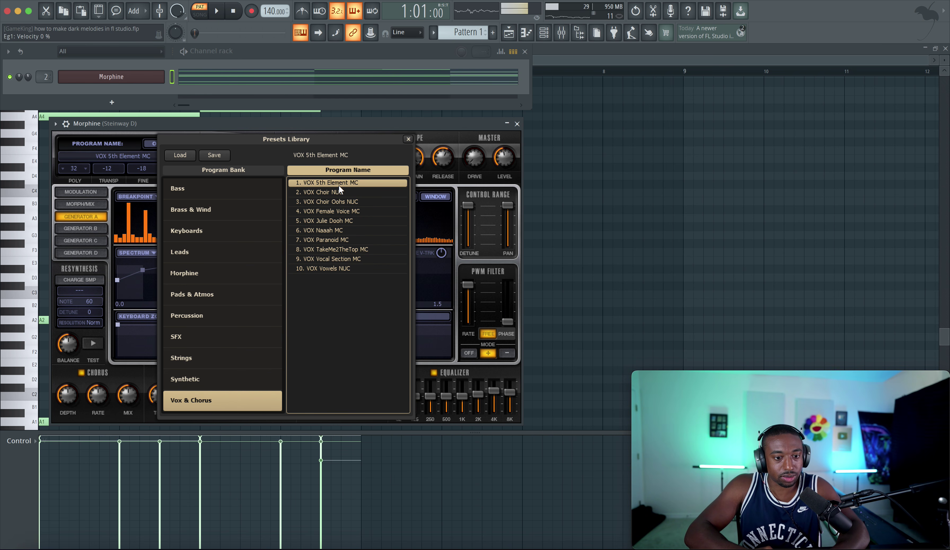
{"action": "double_click", "coordinate": [339, 195]}
{"action": "key", "text": "space"}
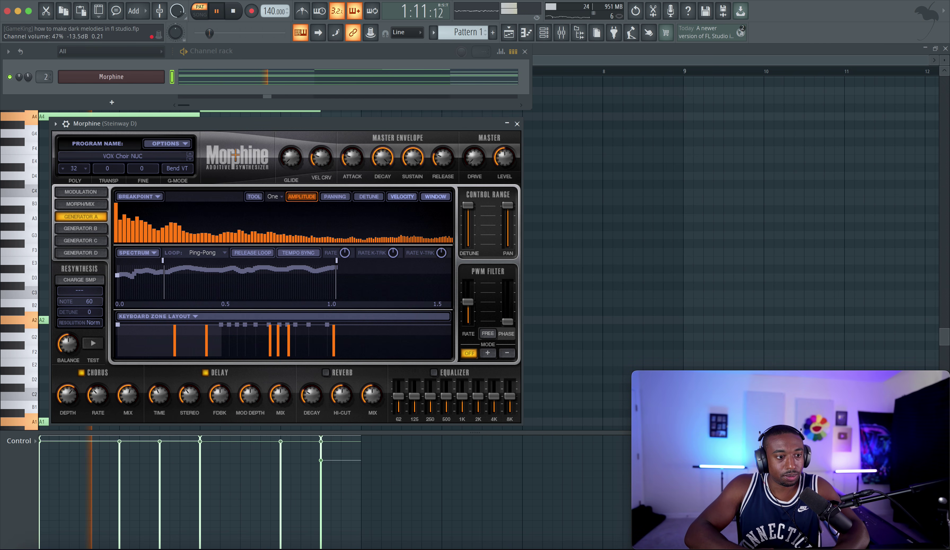
{"action": "left_click_drag", "start_coordinate": [27, 77], "coordinate": [28, 67]}
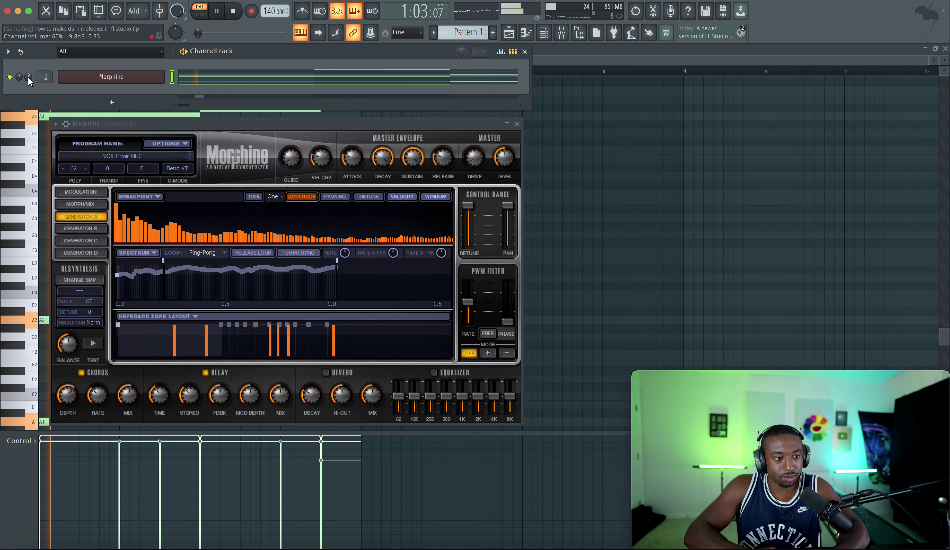
{"action": "key", "text": "space"}
Step: Clone the Morphine channel, copy the original channel's notes into Morphine #2 and bring up the clone's plugin
{"action": "right_click", "coordinate": [126, 78]}
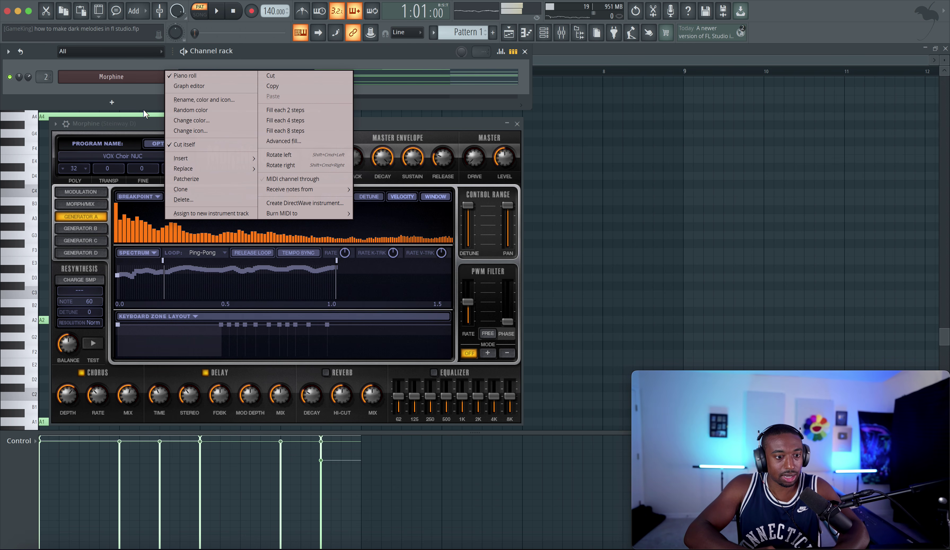
{"action": "left_click", "coordinate": [188, 189]}
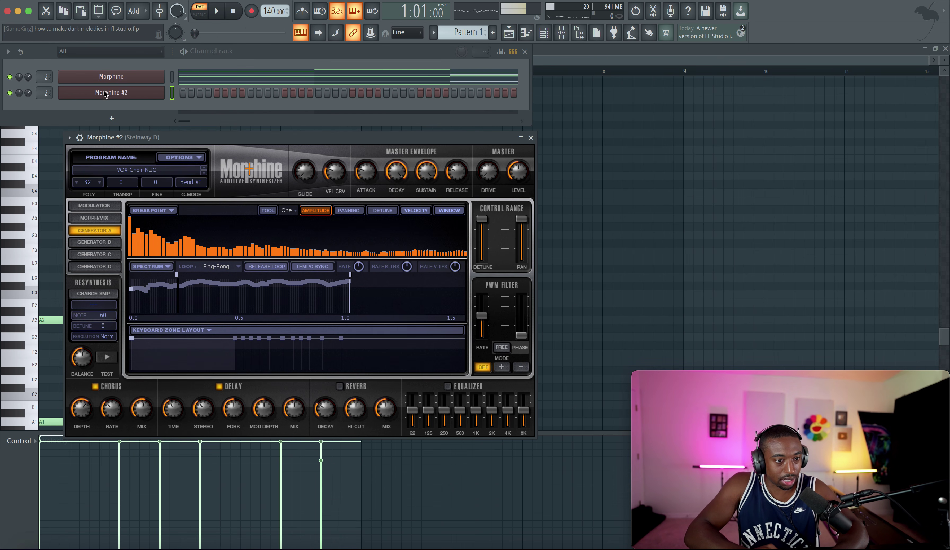
{"action": "left_click", "coordinate": [173, 74]}
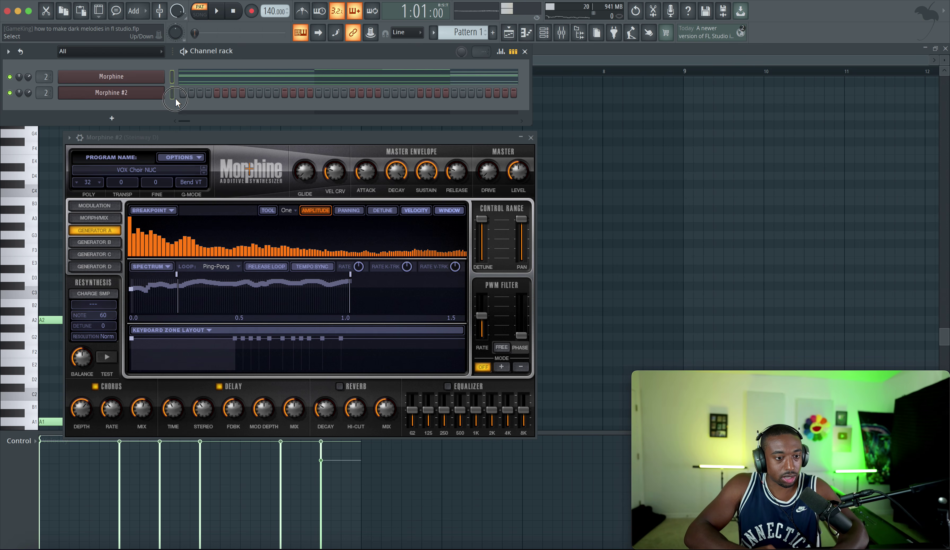
{"action": "key", "text": "ctrl+v"}
{"action": "left_click", "coordinate": [133, 95]}
{"action": "left_click", "coordinate": [133, 95]}
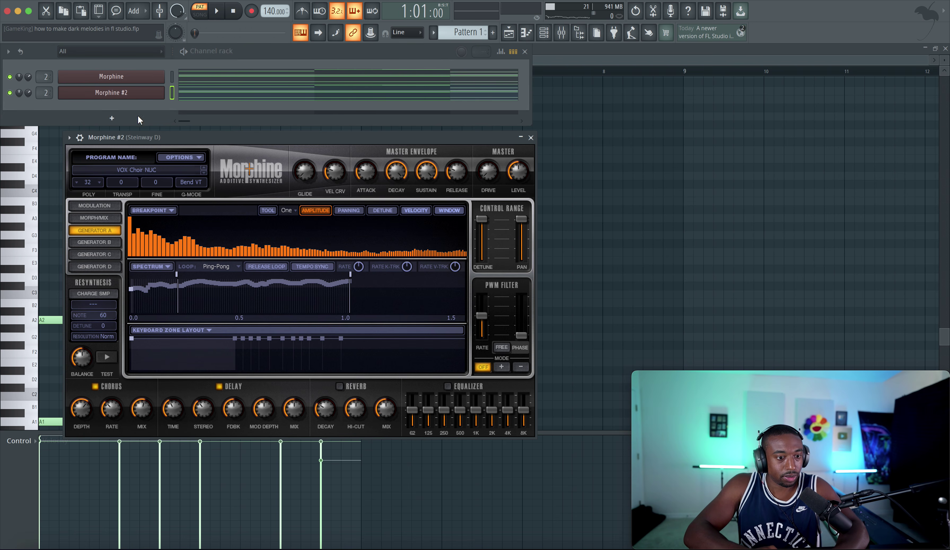
Step: Load the KBD CP-70 NUC preset from the Keyboards bank in Morphine #2 and set its channel volume to 74% during playback
{"action": "left_click", "coordinate": [147, 170]}
{"action": "left_click", "coordinate": [218, 245]}
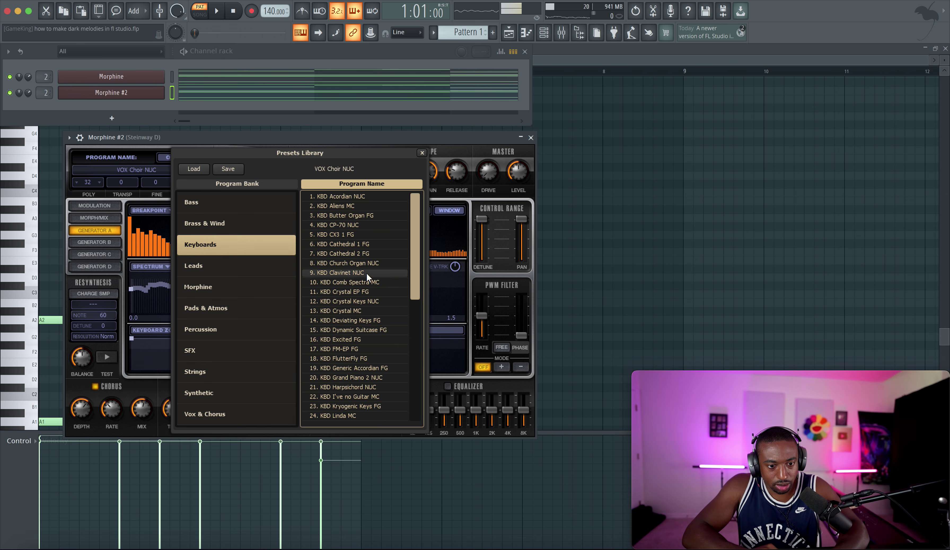
{"action": "double_click", "coordinate": [358, 225]}
{"action": "left_click", "coordinate": [531, 138]}
{"action": "key", "text": "space"}
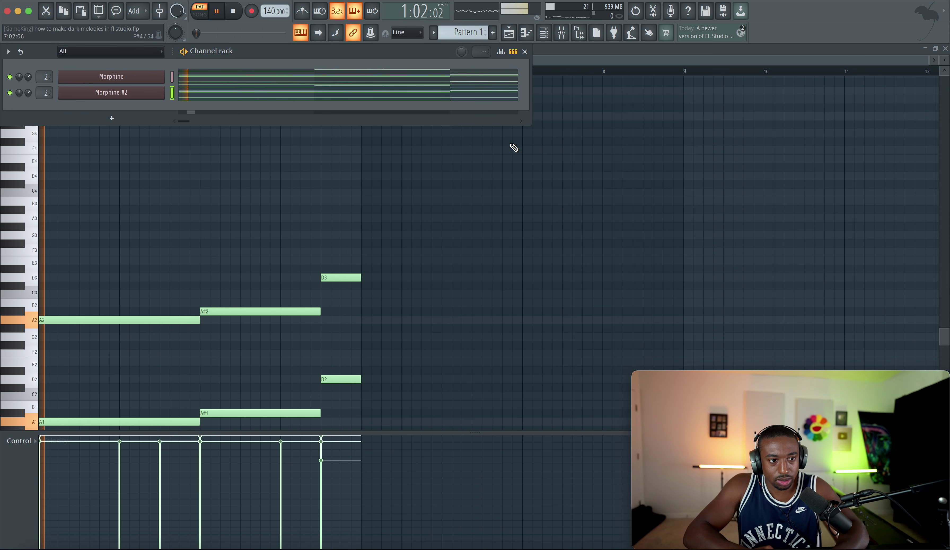
{"action": "left_click_drag", "start_coordinate": [30, 92], "coordinate": [30, 80]}
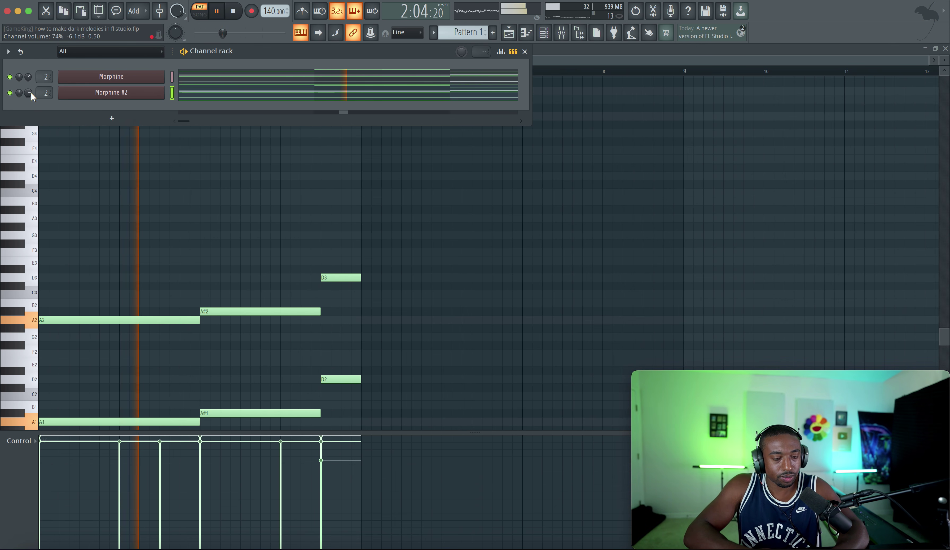
Step: Add a FLEX channel and load Steinway D from the Essential Pianos pack
{"action": "left_click", "coordinate": [114, 120]}
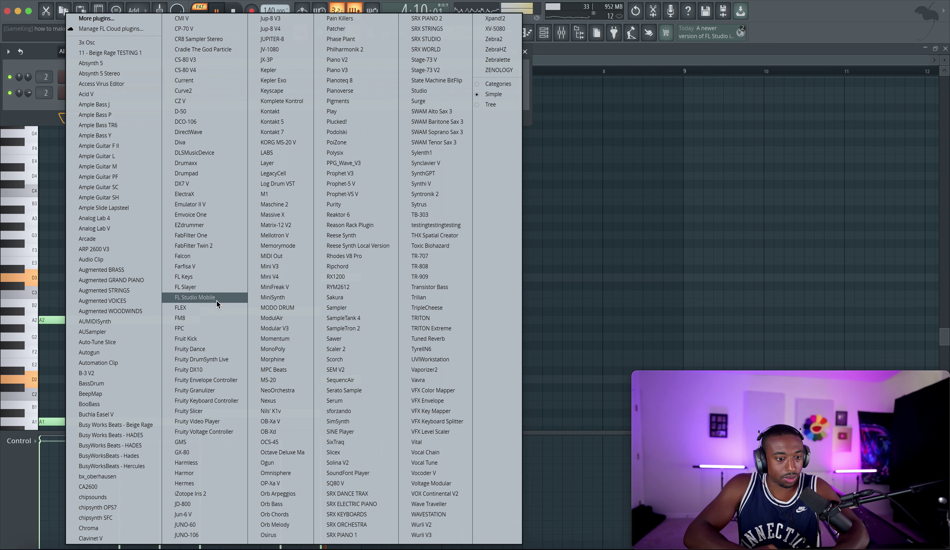
{"action": "left_click", "coordinate": [212, 308]}
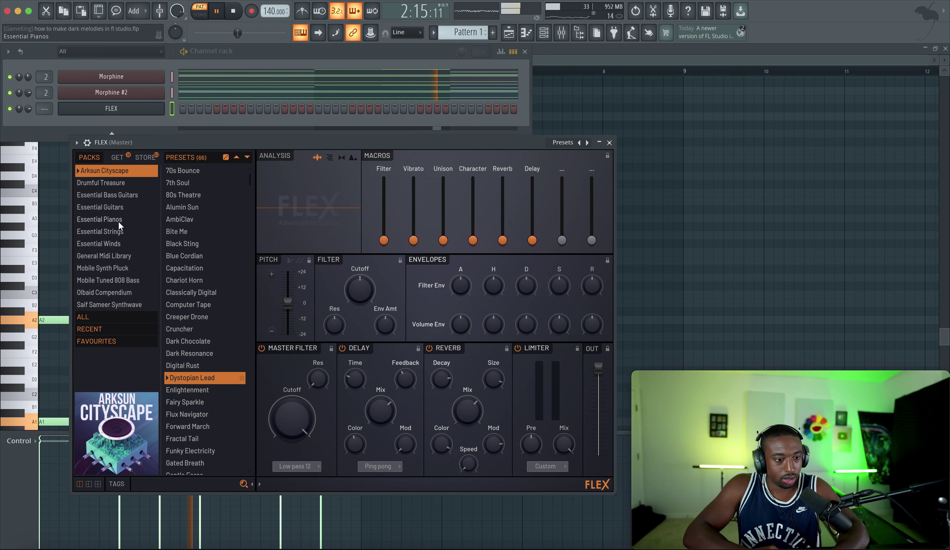
{"action": "left_click", "coordinate": [119, 221]}
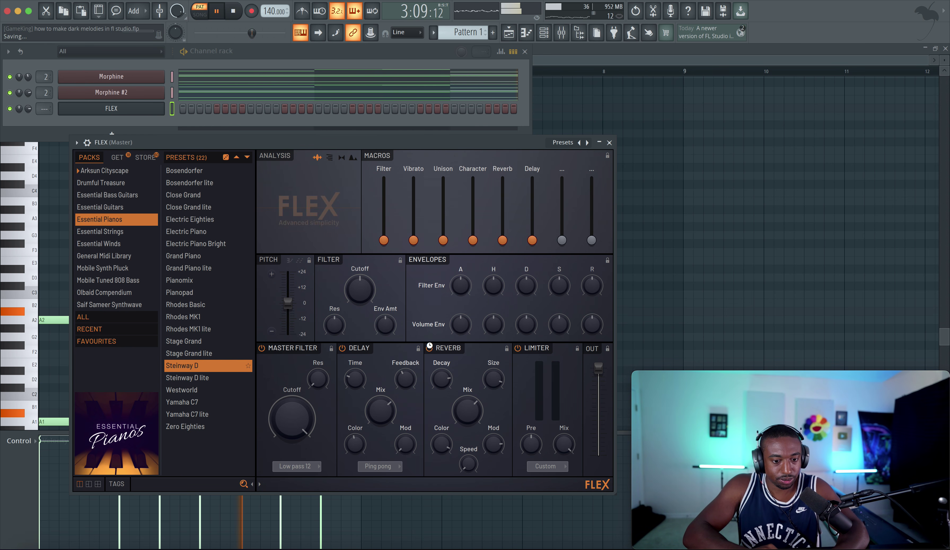
Step: Turn off the piano's master filter, delay, reverb and limiter, stop playback and route the channel to mixer track 2
{"action": "left_click", "coordinate": [517, 348]}
{"action": "left_click", "coordinate": [430, 348]}
{"action": "left_click", "coordinate": [262, 348]}
{"action": "key", "text": "space"}
{"action": "left_click_drag", "start_coordinate": [44, 109], "coordinate": [44, 102]}
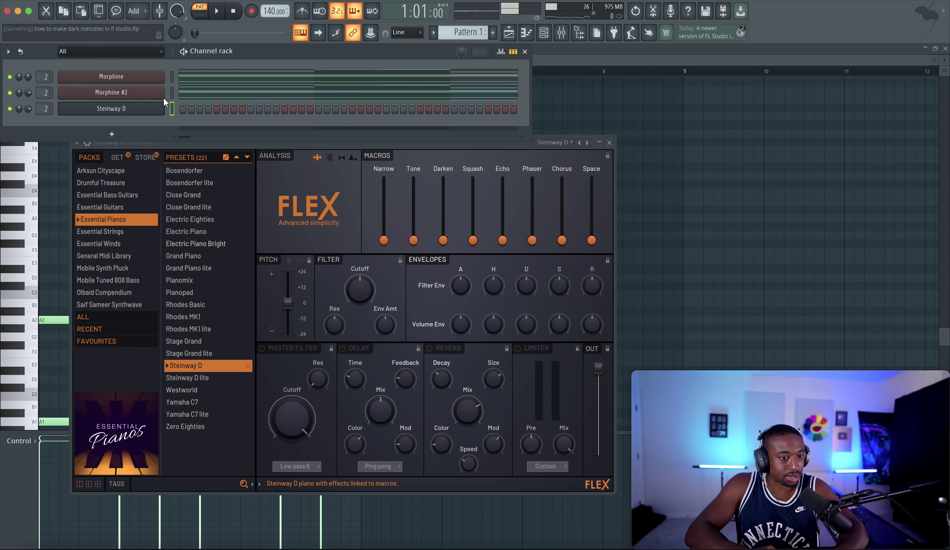
Step: Paste the melody notes into the Steinway D channel, close FLEX and play the layered pattern
{"action": "key", "text": "ctrl+v"}
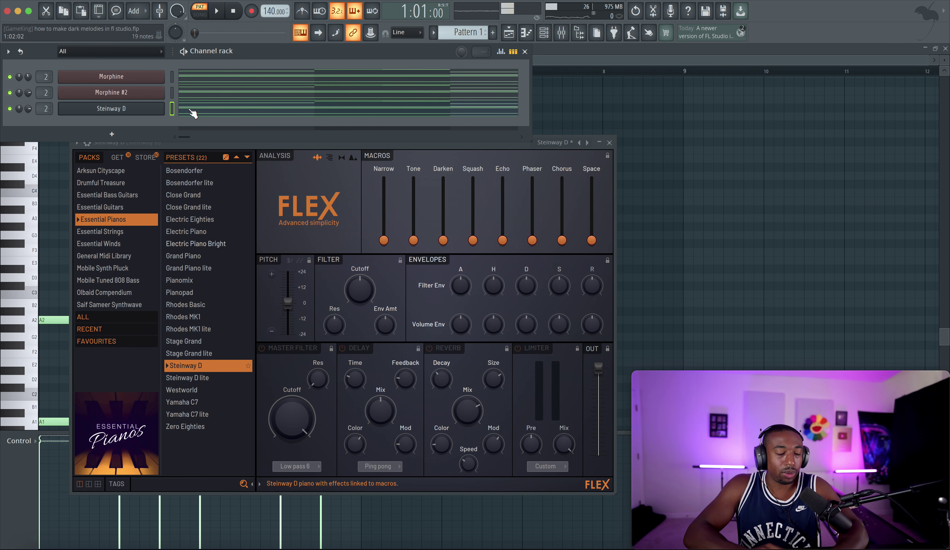
{"action": "left_click", "coordinate": [609, 144]}
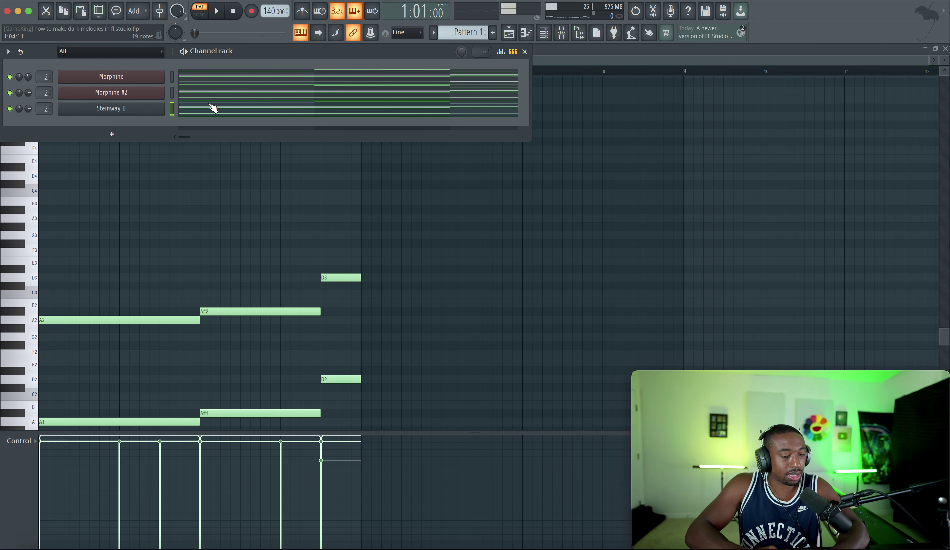
{"action": "key", "text": "space"}
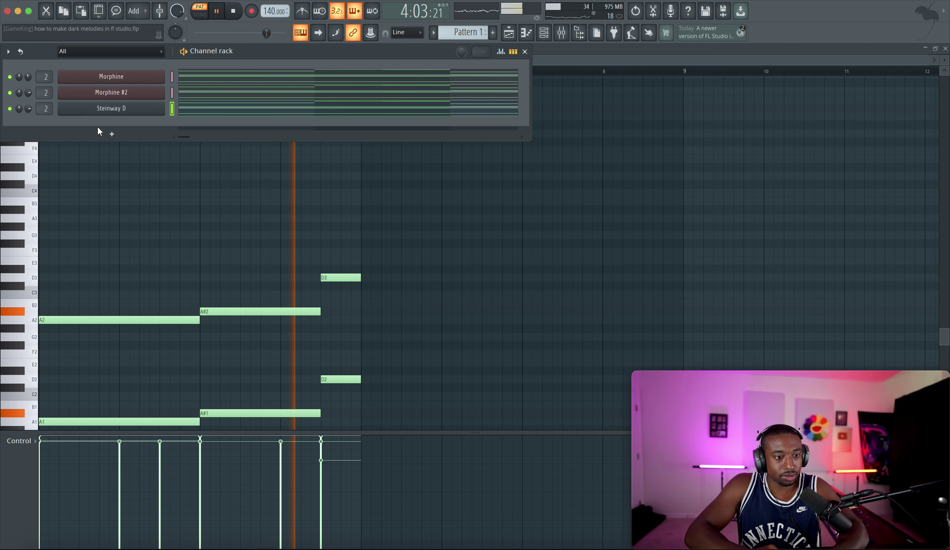
Step: Add a Sawer channel, stop playback and route it to its own mixer track 4
{"action": "left_click", "coordinate": [121, 134]}
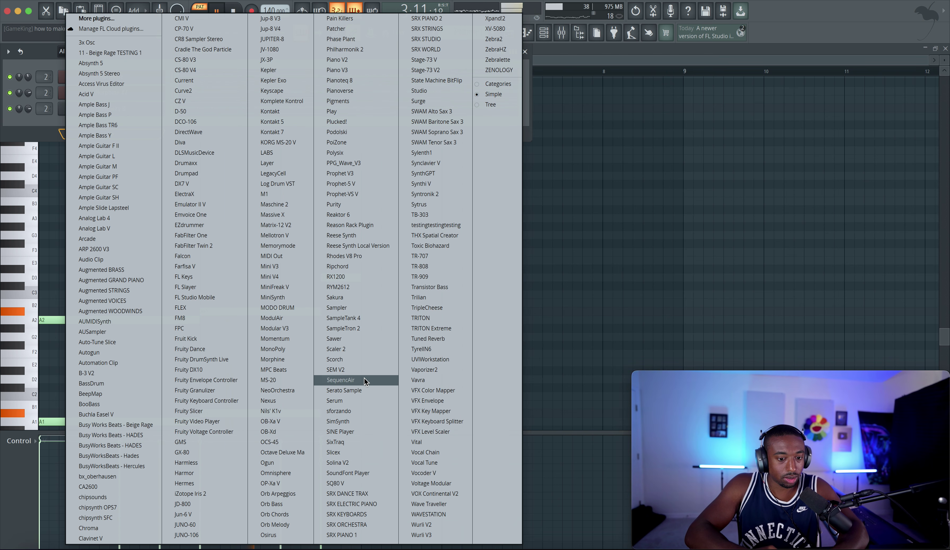
{"action": "left_click", "coordinate": [340, 338]}
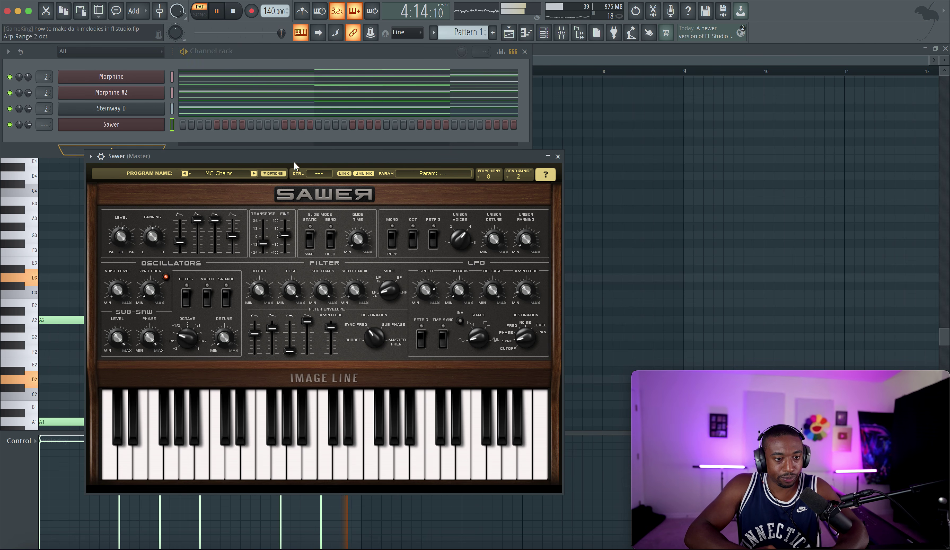
{"action": "key", "text": "space"}
{"action": "key", "text": "ctrl+l"}
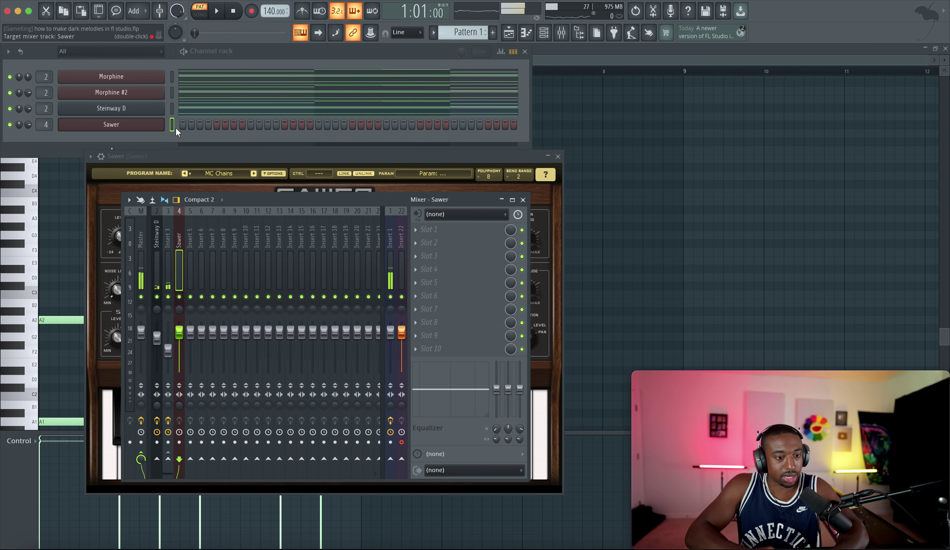
Step: Copy the Steinway D notes into the Sawer channel and bring up its piano roll
{"action": "left_click", "coordinate": [172, 109]}
{"action": "left_click", "coordinate": [172, 124]}
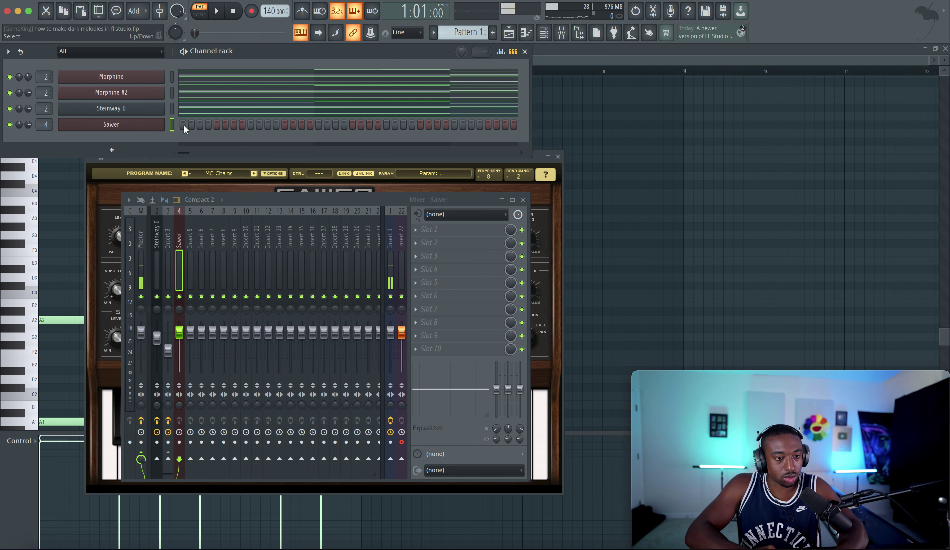
{"action": "key", "text": "super+v"}
{"action": "left_click", "coordinate": [193, 127]}
Step: Delete the lowest octave and all upper notes in the Sawer pattern, keeping only A2, A#2 and D3
{"action": "scroll", "coordinate": [191, 126], "scroll_direction": "down", "scroll_amount": 2}
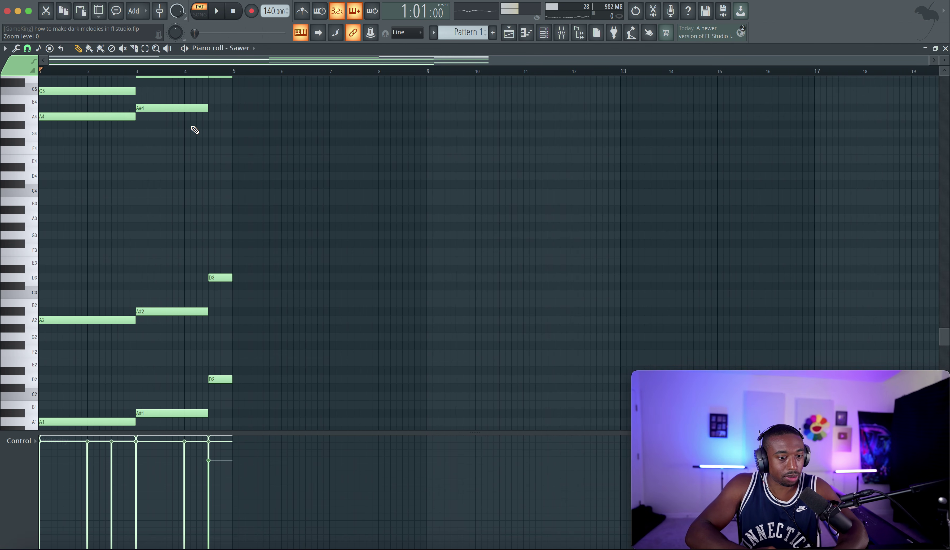
{"action": "scroll", "coordinate": [195, 130], "scroll_direction": "down", "scroll_amount": 3}
{"action": "left_click_drag", "start_coordinate": [250, 212], "coordinate": [42, 342]}
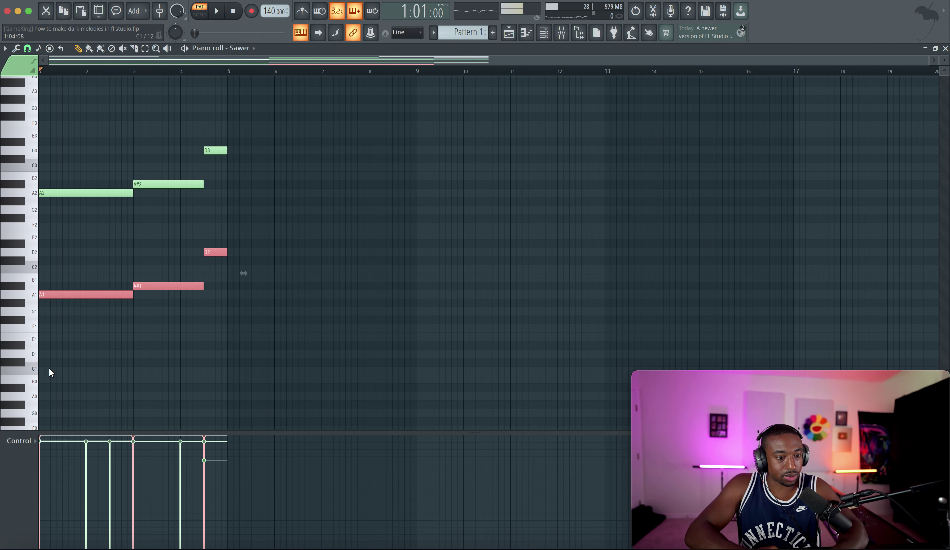
{"action": "key", "text": "Delete"}
{"action": "scroll", "coordinate": [144, 298], "scroll_direction": "up", "scroll_amount": 6}
{"action": "left_click_drag", "start_coordinate": [260, 306], "coordinate": [17, 11]}
{"action": "key", "text": "Delete"}
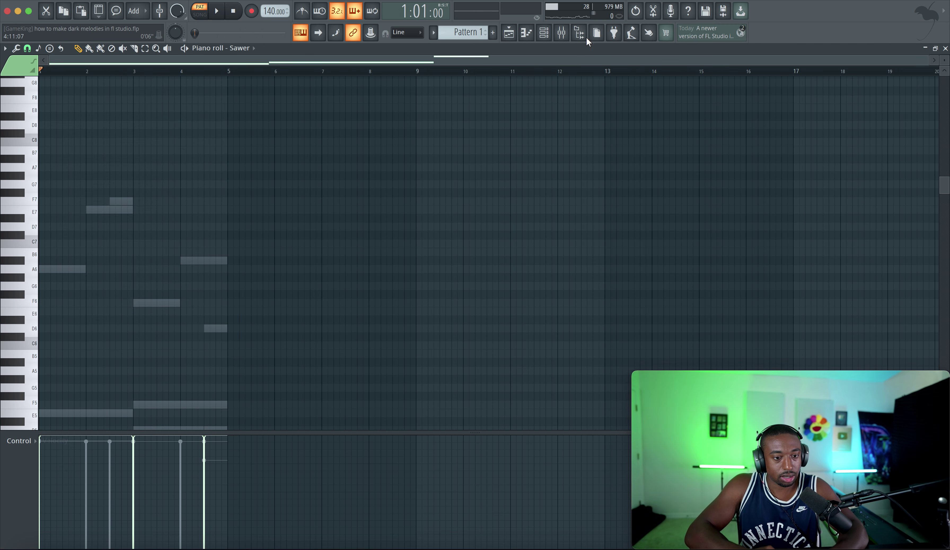
Step: Load the FG Analog Funk preset from Sawer's Leads bank and close the plugin
{"action": "left_click", "coordinate": [544, 33]}
{"action": "left_click", "coordinate": [136, 127]}
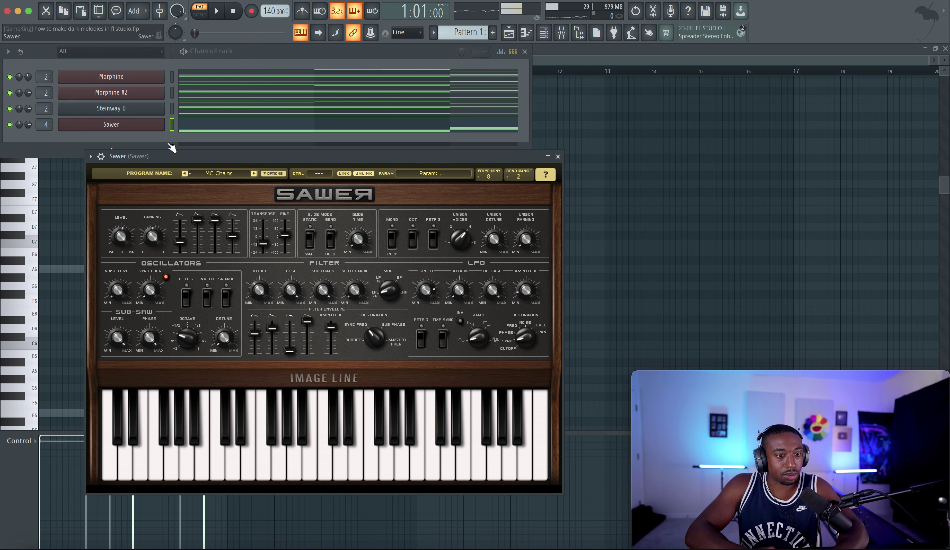
{"action": "left_click", "coordinate": [227, 171]}
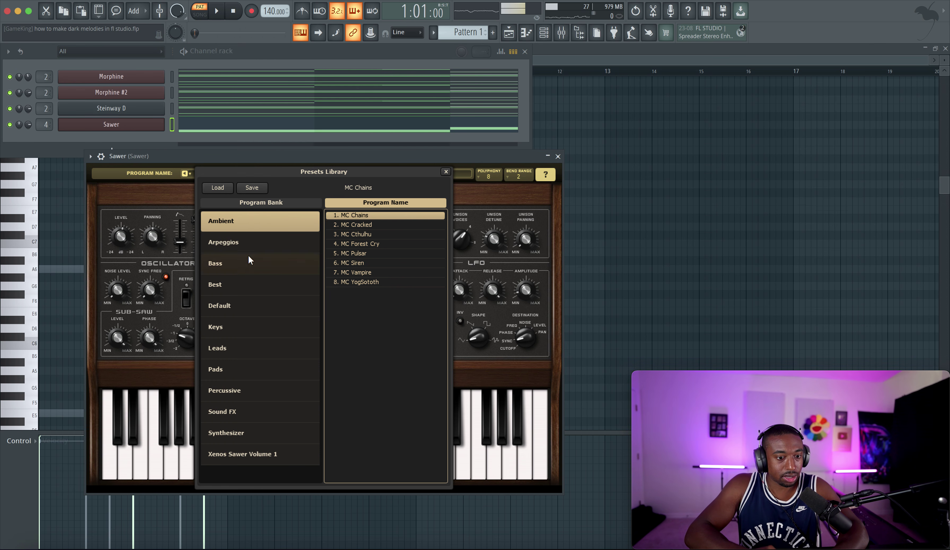
{"action": "left_click", "coordinate": [238, 344]}
{"action": "double_click", "coordinate": [365, 215]}
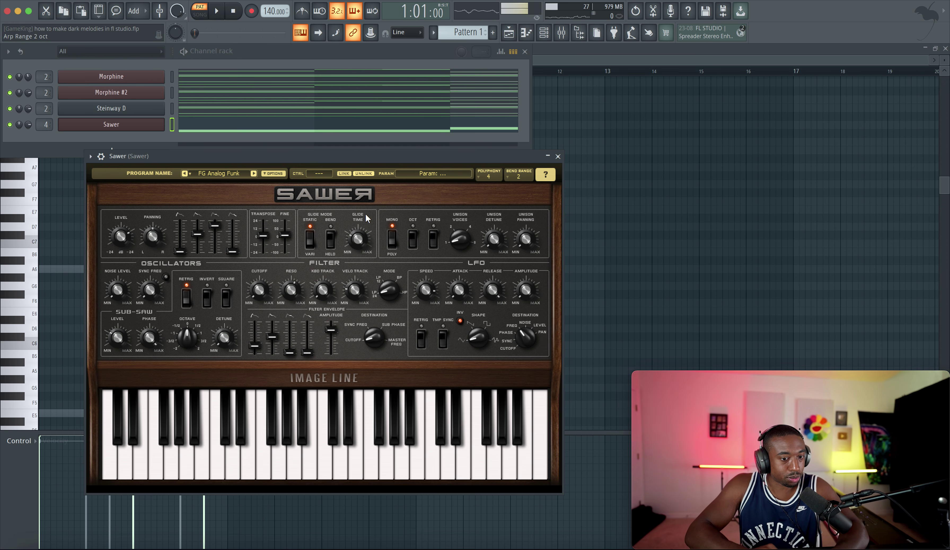
{"action": "left_click", "coordinate": [557, 156]}
Step: Set the Sawer channel volume to 92% and play the channel soloed
{"action": "key", "text": "space"}
{"action": "key", "text": "space"}
{"action": "key", "text": "space"}
{"action": "key", "text": "space"}
{"action": "scroll", "coordinate": [29, 124], "scroll_direction": "down", "scroll_amount": 2}
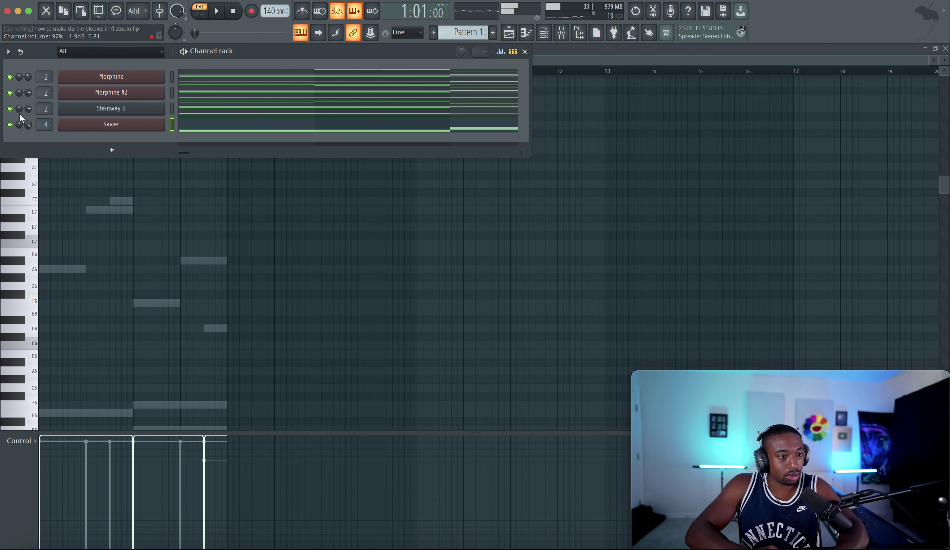
{"action": "key", "text": "space"}
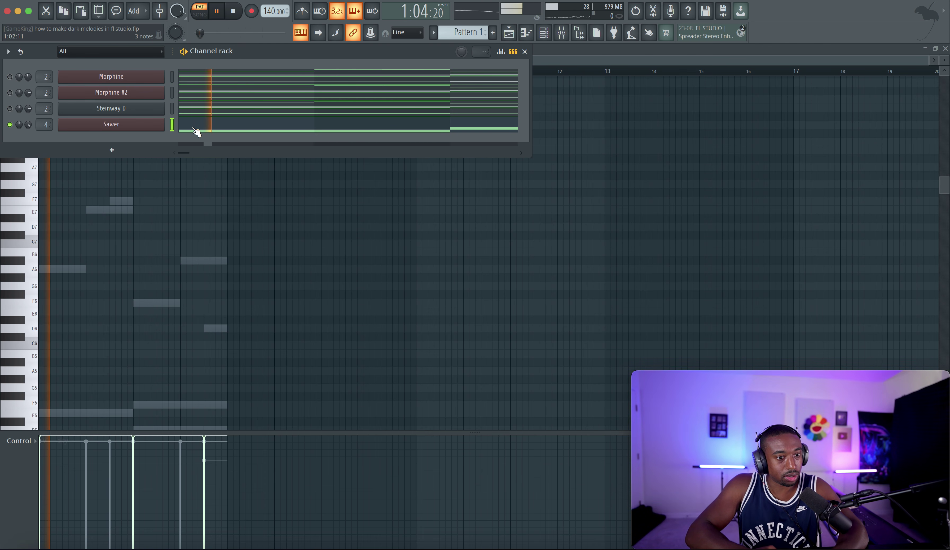
Step: Transpose the Sawer bass notes up one octave to A3, A#3 and D4
{"action": "left_click", "coordinate": [193, 130]}
{"action": "left_click", "coordinate": [194, 130]}
{"action": "scroll", "coordinate": [189, 216], "scroll_direction": "down", "scroll_amount": 10}
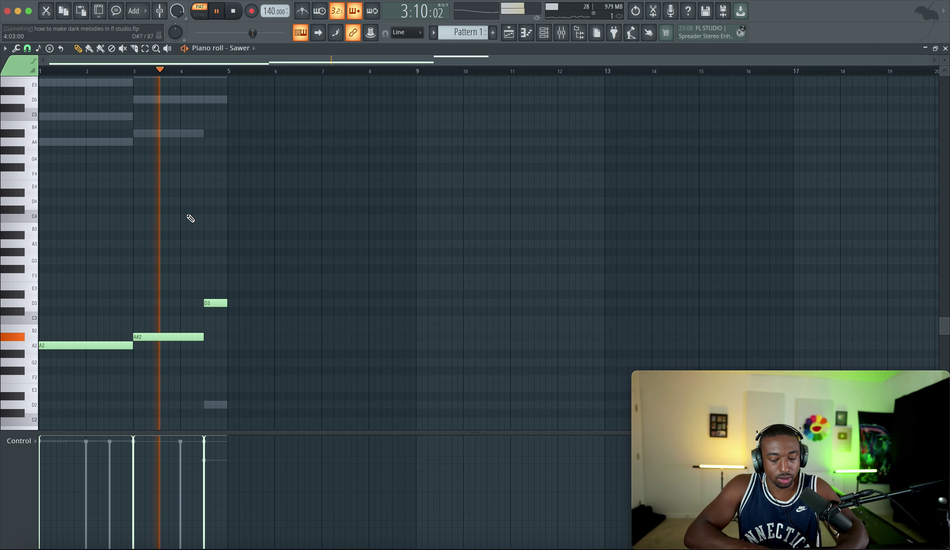
{"action": "key", "text": "ctrl+Up"}
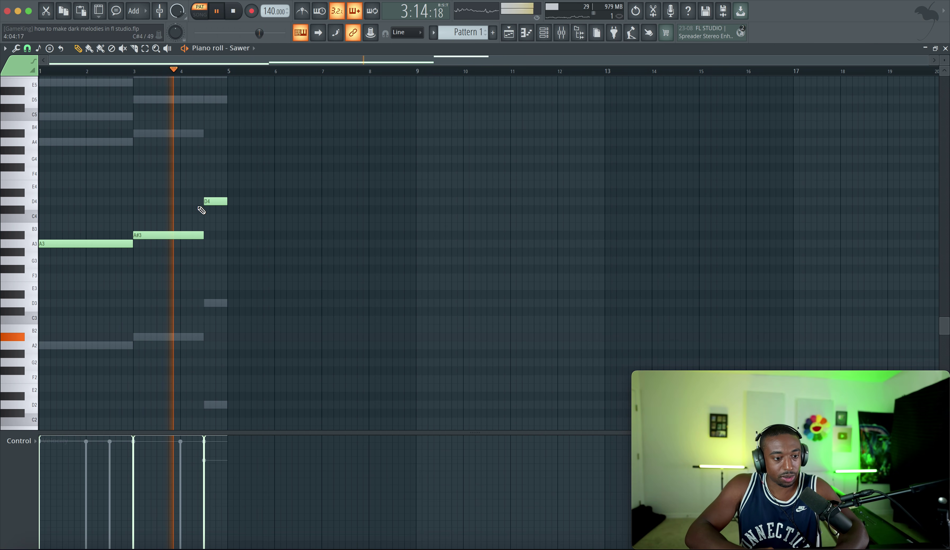
Step: Unmute the Steinway D, Morphine #2 and Morphine channels to hear all layers together
{"action": "left_click", "coordinate": [543, 33]}
{"action": "left_click", "coordinate": [9, 109]}
{"action": "left_click", "coordinate": [10, 93]}
{"action": "left_click", "coordinate": [10, 77]}
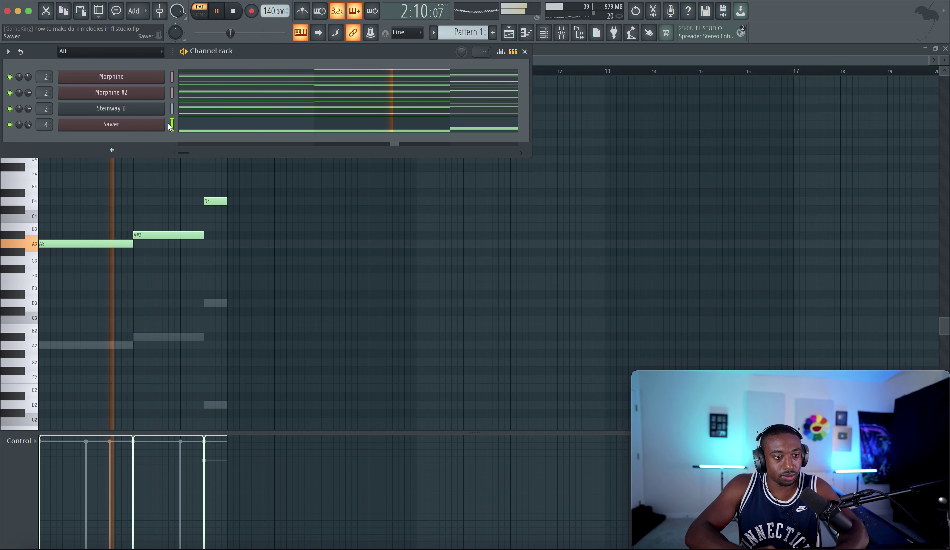
Step: Stop playback and rename mixer Insert 5 as Melody
{"action": "left_click", "coordinate": [560, 34]}
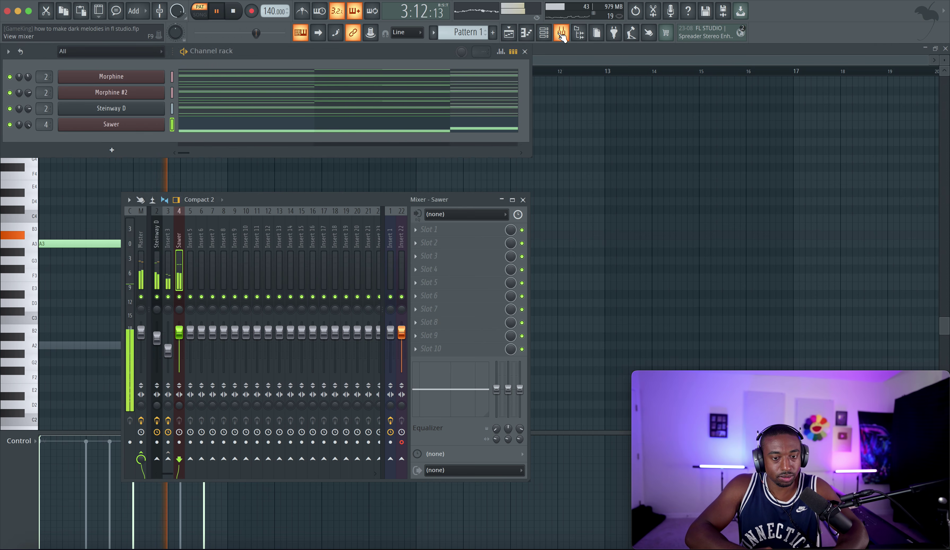
{"action": "key", "text": "space"}
{"action": "left_click", "coordinate": [188, 260]}
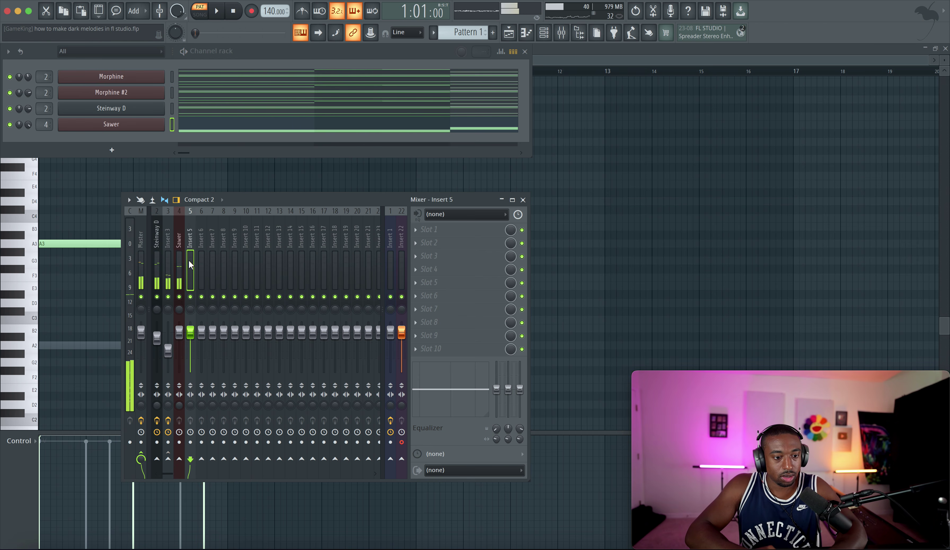
{"action": "key", "text": "F2"}
{"action": "type", "text": "Melody"}
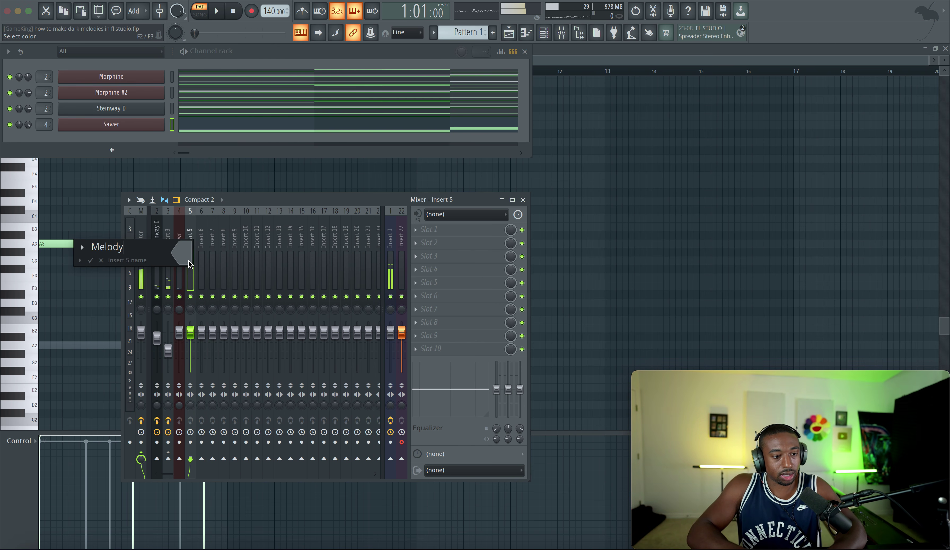
{"action": "key", "text": "Return"}
Step: Route mixer tracks 2 to 4 only to the Melody track
{"action": "left_click_drag", "start_coordinate": [179, 241], "coordinate": [157, 241]}
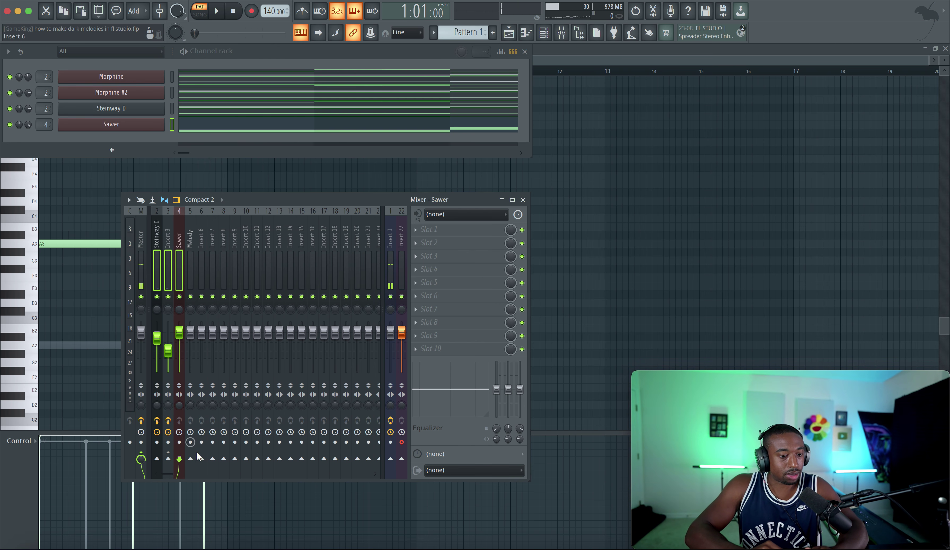
{"action": "right_click", "coordinate": [189, 460]}
{"action": "left_click", "coordinate": [206, 473]}
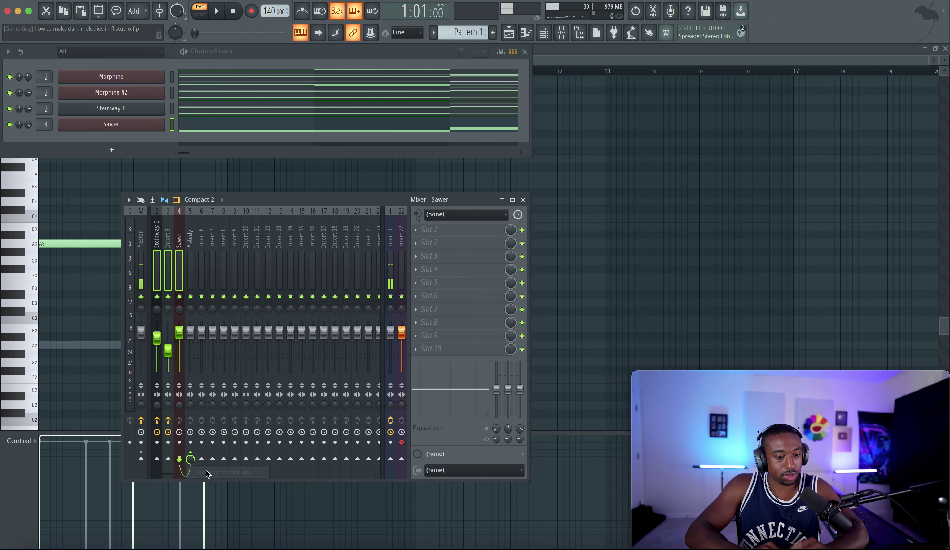
{"action": "left_click", "coordinate": [188, 263]}
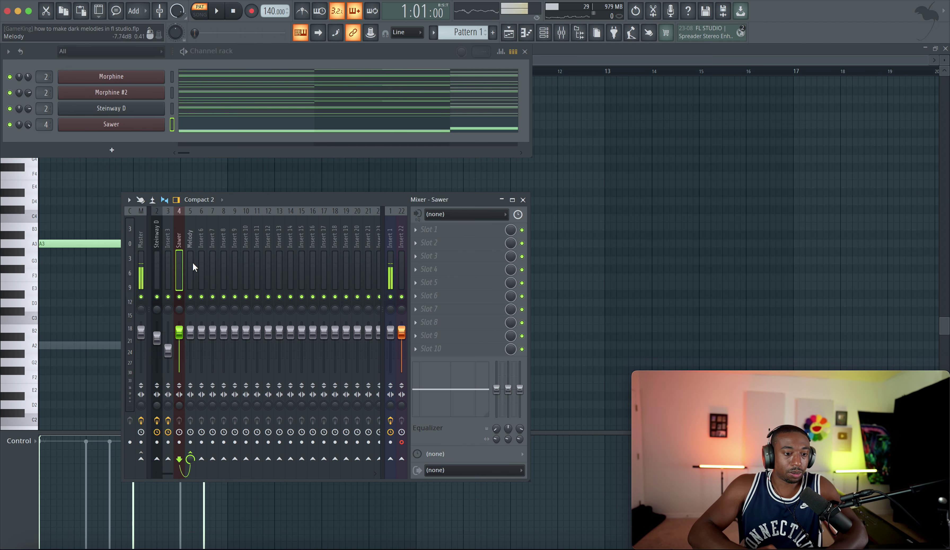
Step: Load kHs Pitch Shifter into the first effect slot of the Melody track at -3.00 semitones and audition the result
{"action": "left_click", "coordinate": [423, 229]}
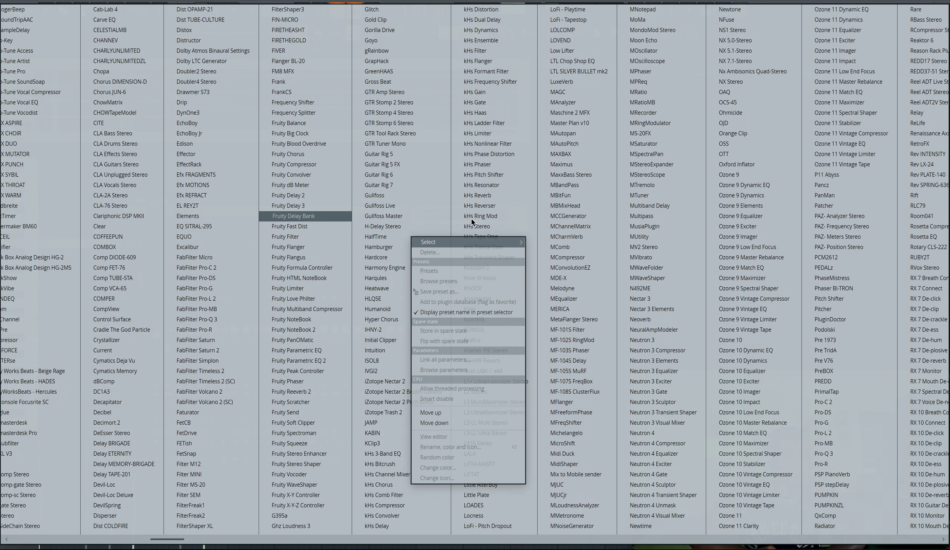
{"action": "scroll", "coordinate": [464, 175], "scroll_direction": "right", "scroll_amount": 1}
{"action": "left_click", "coordinate": [464, 175]}
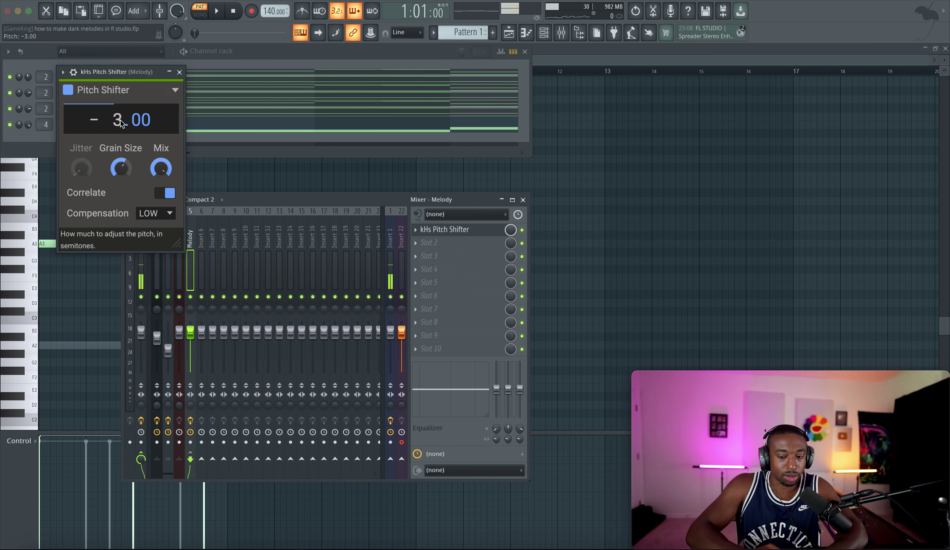
{"action": "key", "text": "space"}
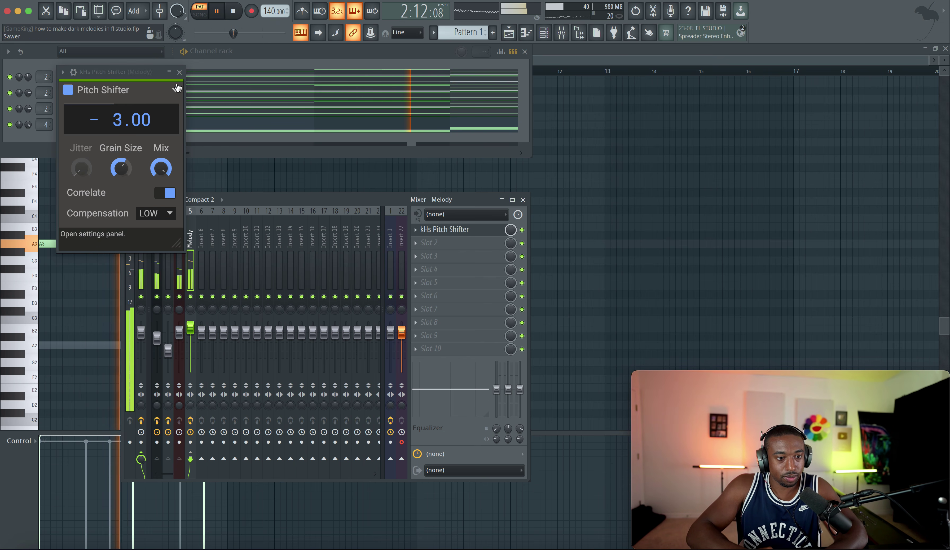
{"action": "left_click", "coordinate": [179, 72]}
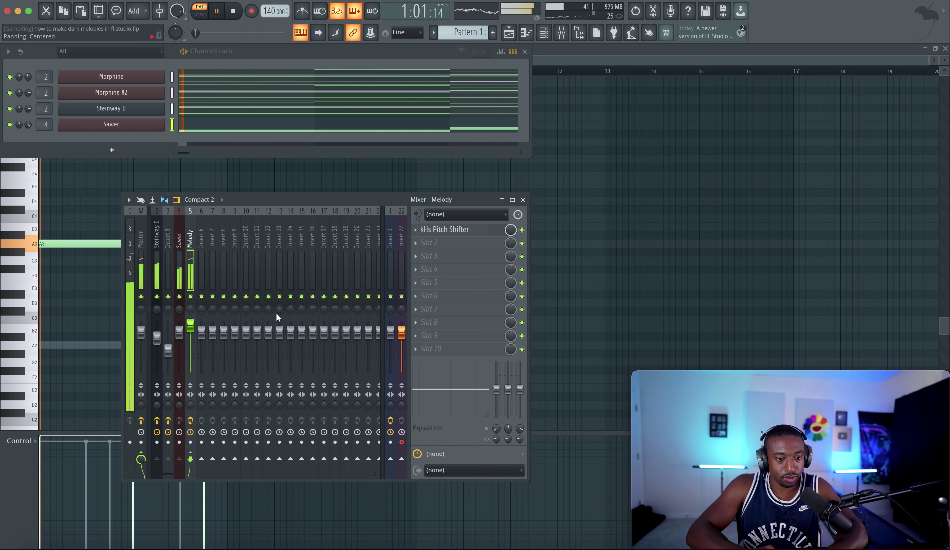
{"action": "left_click", "coordinate": [391, 298]}
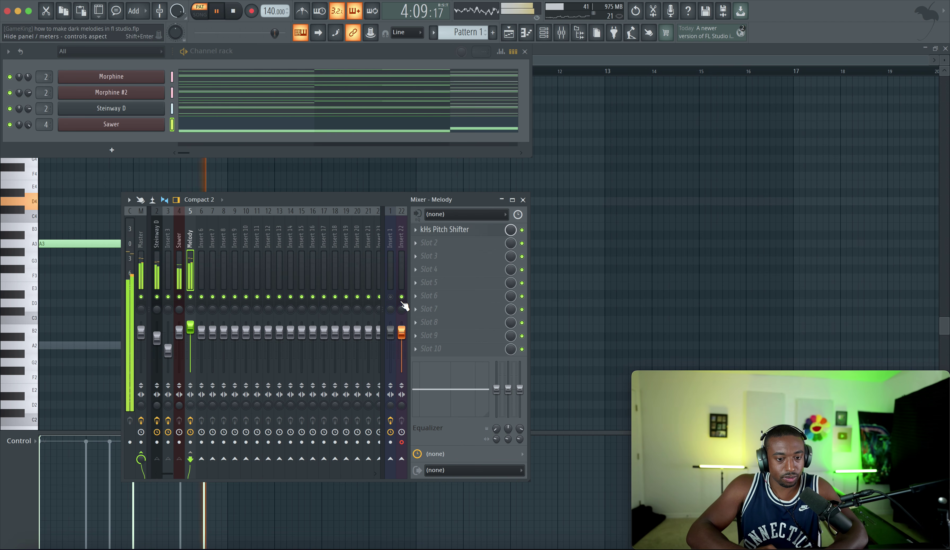
{"action": "left_click", "coordinate": [392, 298]}
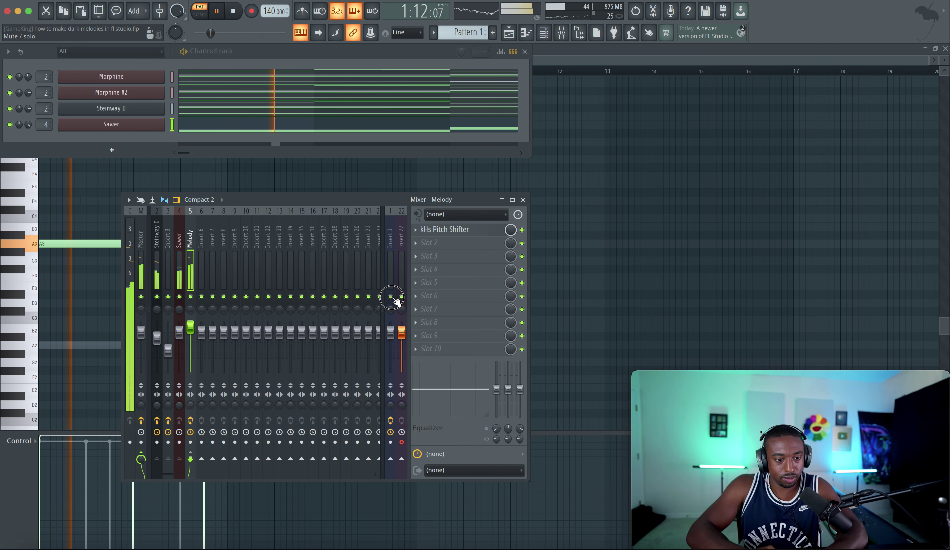
Step: Load kHs Bitcrush into the Melody track's second effect slot, setting the rate to 40 kHz and the bits to 12, and start playback
{"action": "left_click", "coordinate": [444, 245]}
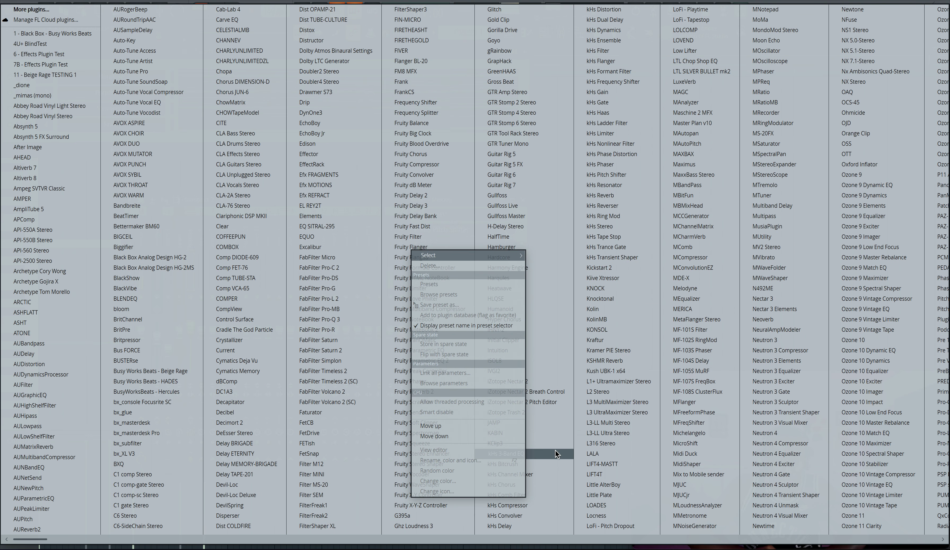
{"action": "left_click", "coordinate": [557, 464]}
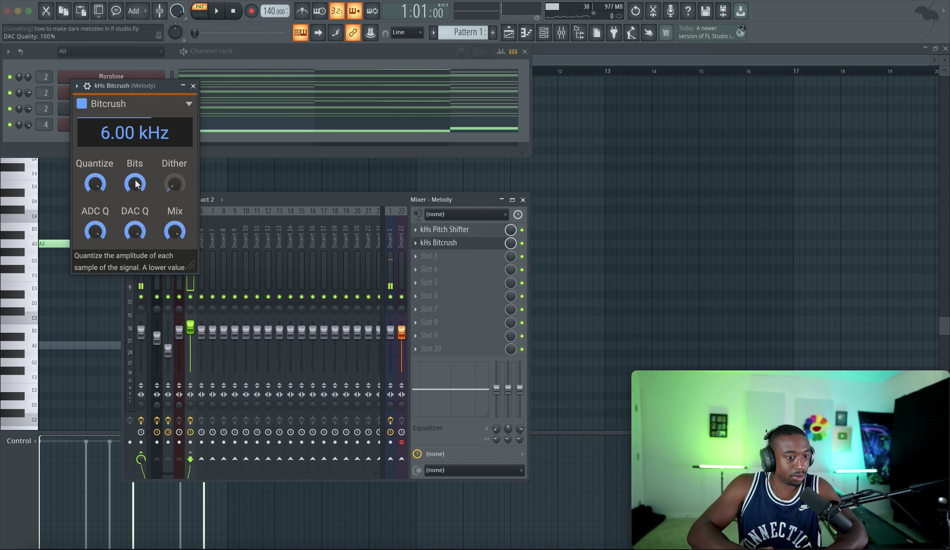
{"action": "double_click", "coordinate": [130, 134]}
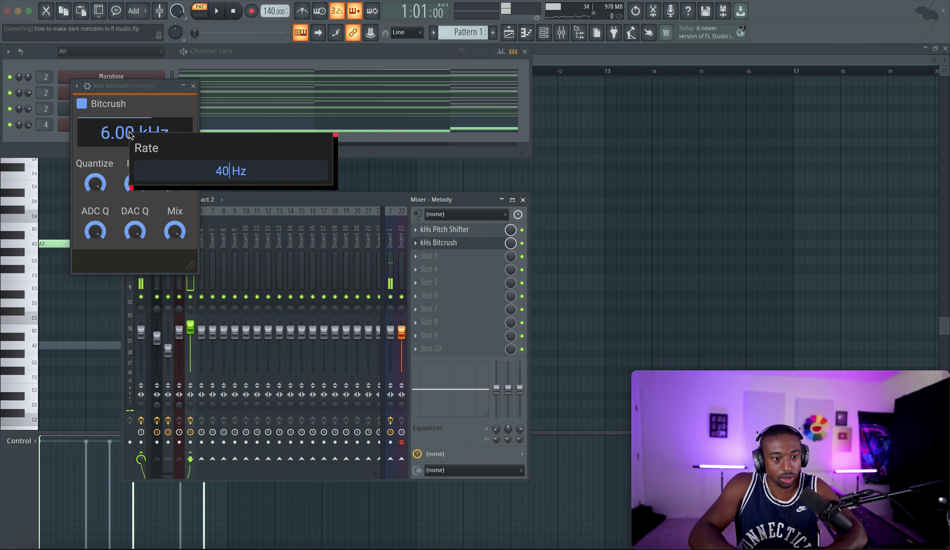
{"action": "key", "text": "Return"}
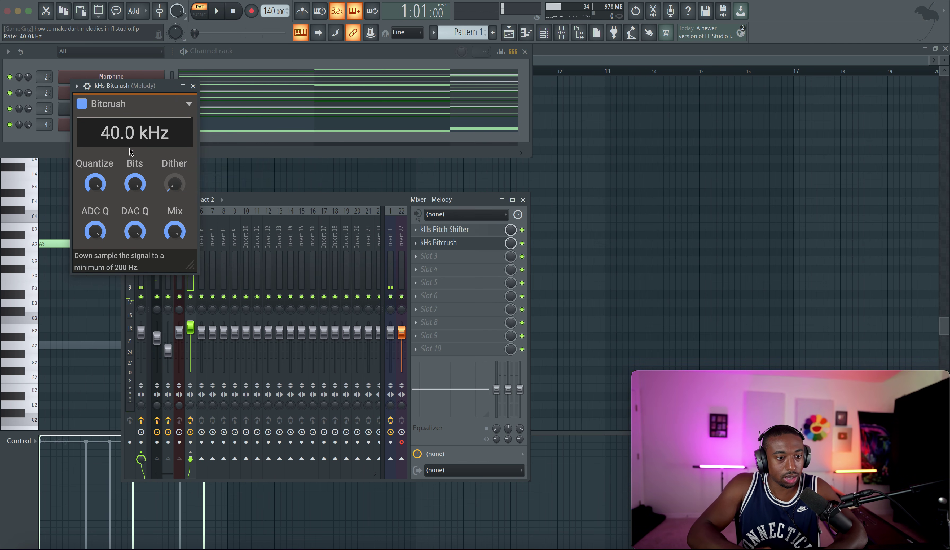
{"action": "double_click", "coordinate": [136, 186]}
{"action": "type", "text": "12"}
{"action": "key", "text": "Return"}
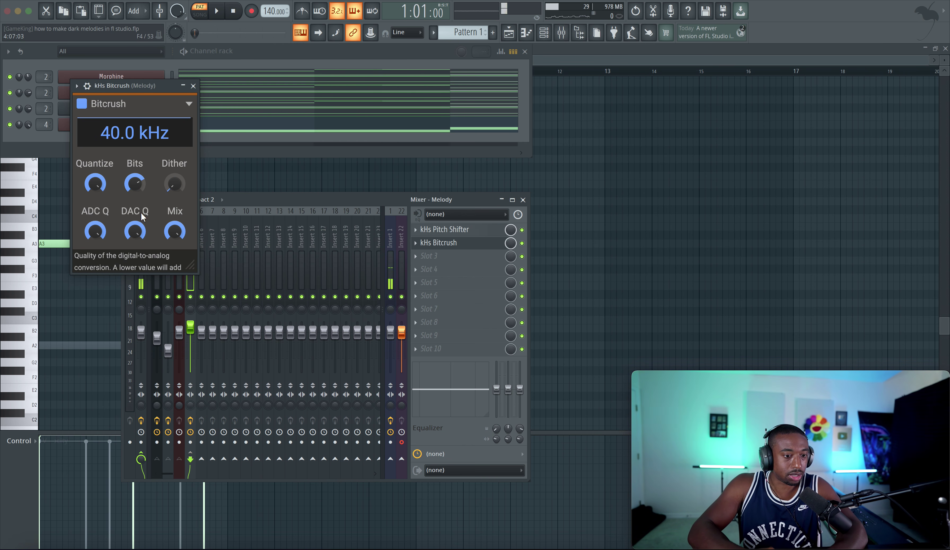
{"action": "key", "text": "space"}
{"action": "left_click", "coordinate": [193, 86]}
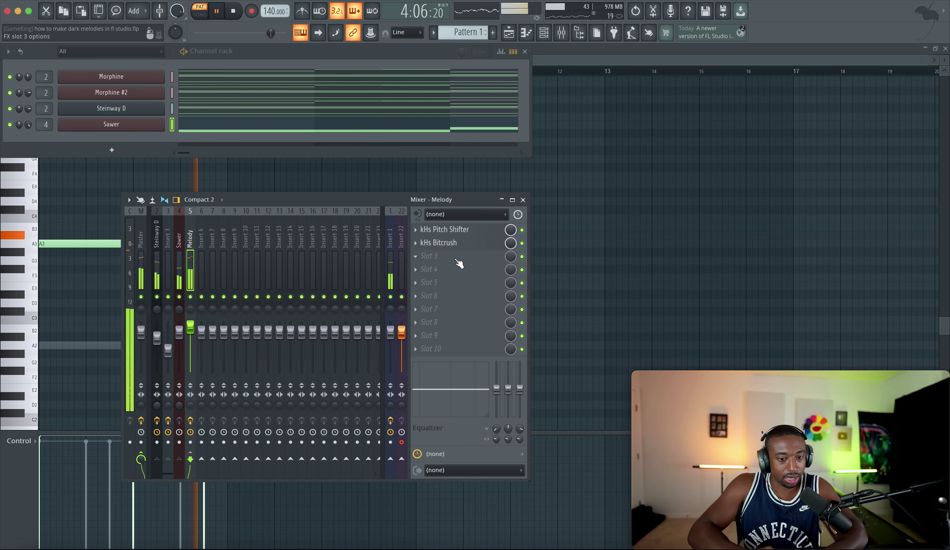
Step: Audition the Melody track with both effects while Insert 1 is muted, and stop playback
{"action": "left_click", "coordinate": [390, 297]}
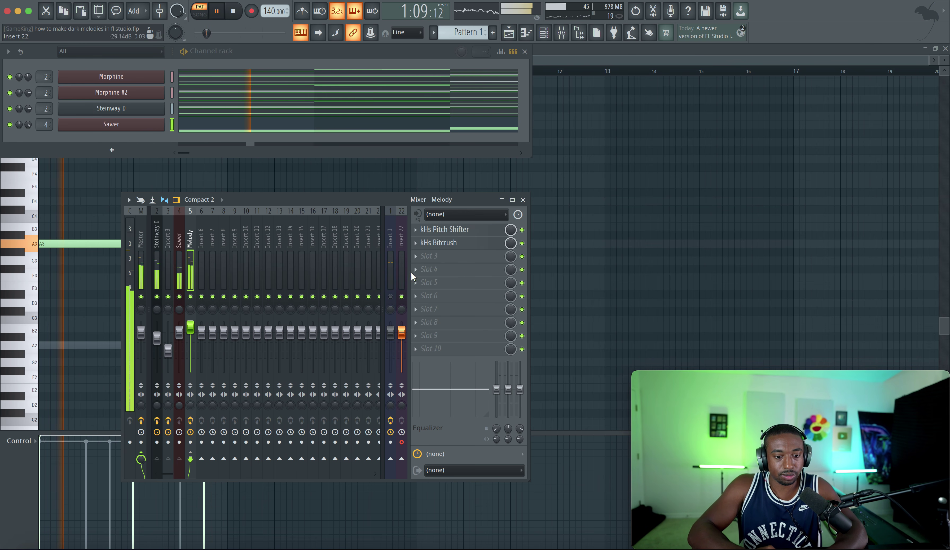
{"action": "left_click", "coordinate": [429, 260]}
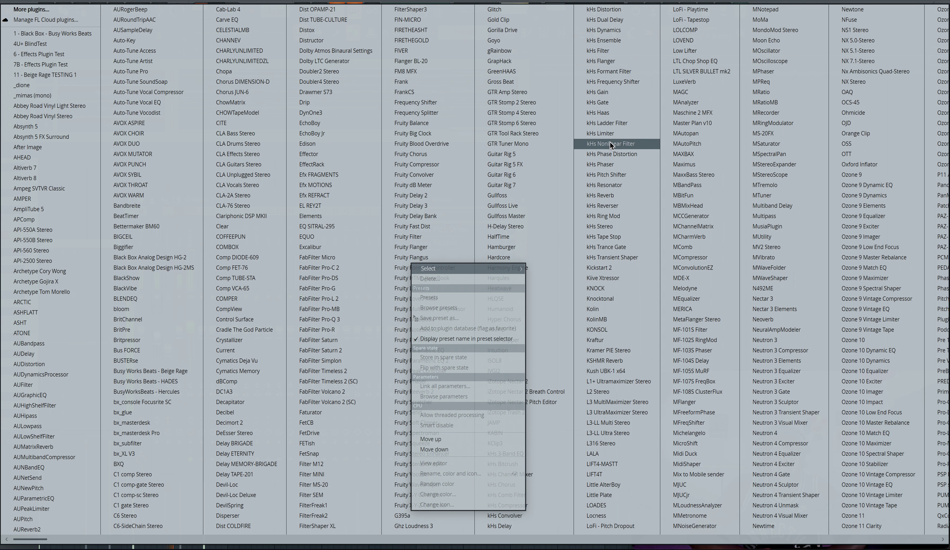
{"action": "key", "text": "Escape"}
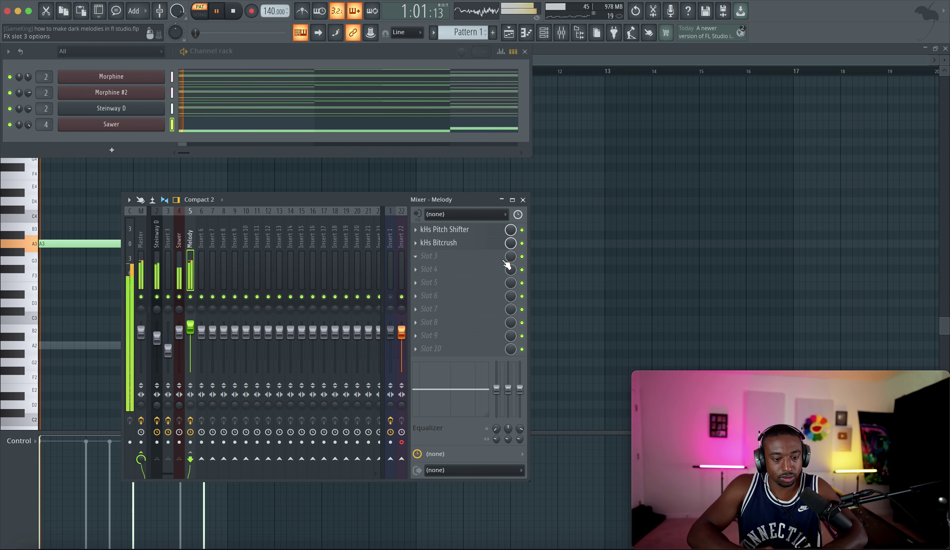
{"action": "left_click", "coordinate": [392, 297]}
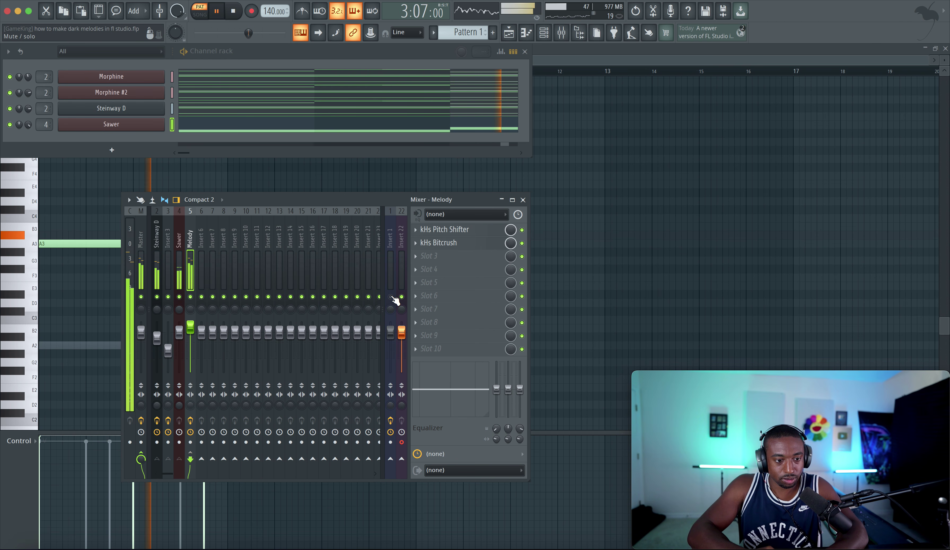
{"action": "key", "text": "space"}
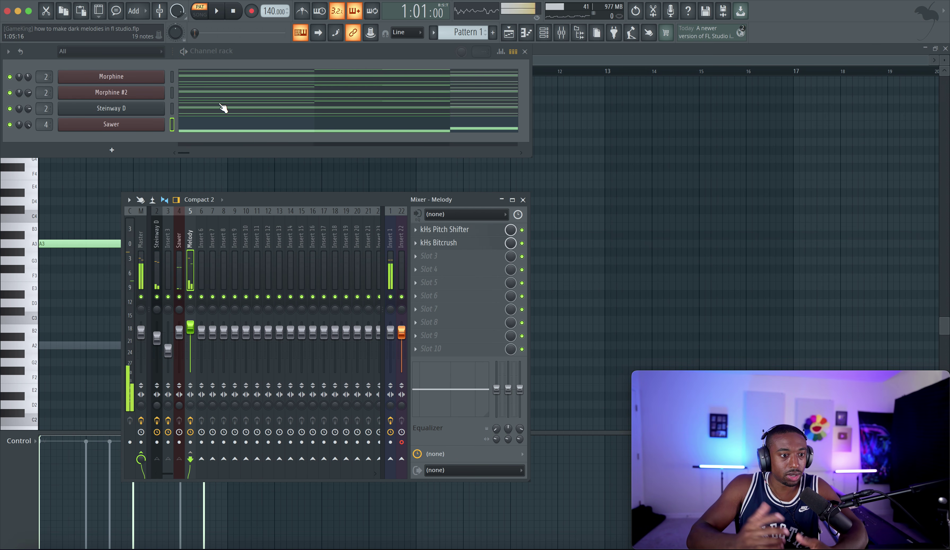
Step: Show the Morphine notes in the piano roll and select the A4 and A#4 chord notes to examine the chord progression
{"action": "left_click", "coordinate": [223, 84]}
{"action": "scroll", "coordinate": [147, 174], "scroll_direction": "up", "scroll_amount": 3}
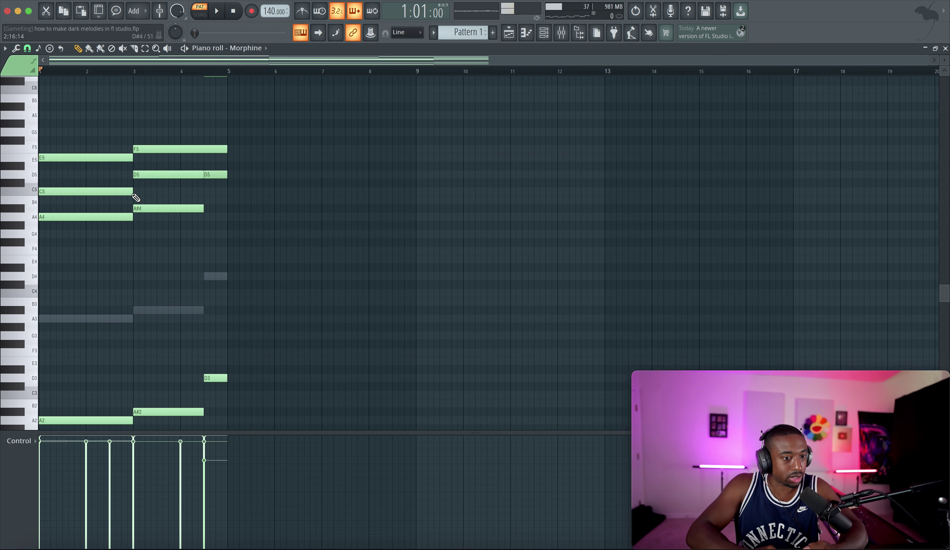
{"action": "left_click", "coordinate": [145, 211]}
{"action": "left_click", "coordinate": [105, 219], "text": "ctrl"}
{"action": "scroll", "coordinate": [105, 230], "scroll_direction": "up", "scroll_amount": 2}
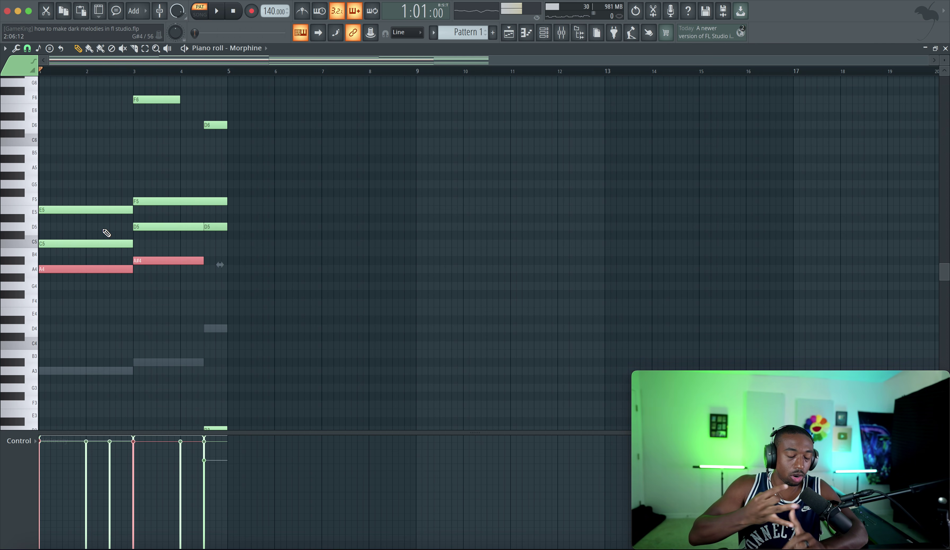
{"action": "scroll", "coordinate": [107, 233], "scroll_direction": "up", "scroll_amount": 4}
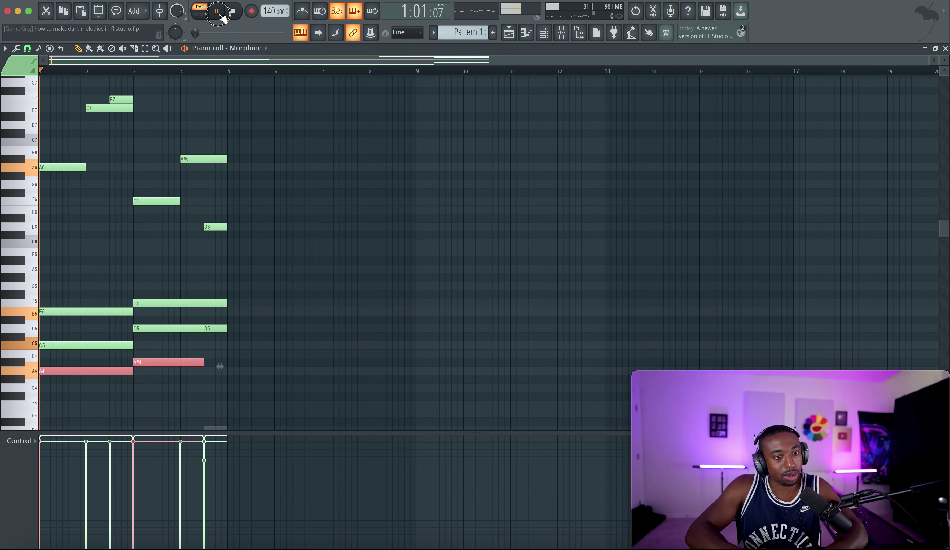
Step: Examine the upper Morphine melody by selecting its note groups over the first and second chords and deselecting them
{"action": "left_click_drag", "start_coordinate": [241, 235], "coordinate": [34, 85], "text": "super"}
{"action": "right_click", "coordinate": [131, 133]}
{"action": "scroll", "coordinate": [130, 132], "scroll_direction": "down", "scroll_amount": 1}
{"action": "scroll", "coordinate": [131, 133], "scroll_direction": "down", "scroll_amount": 2}
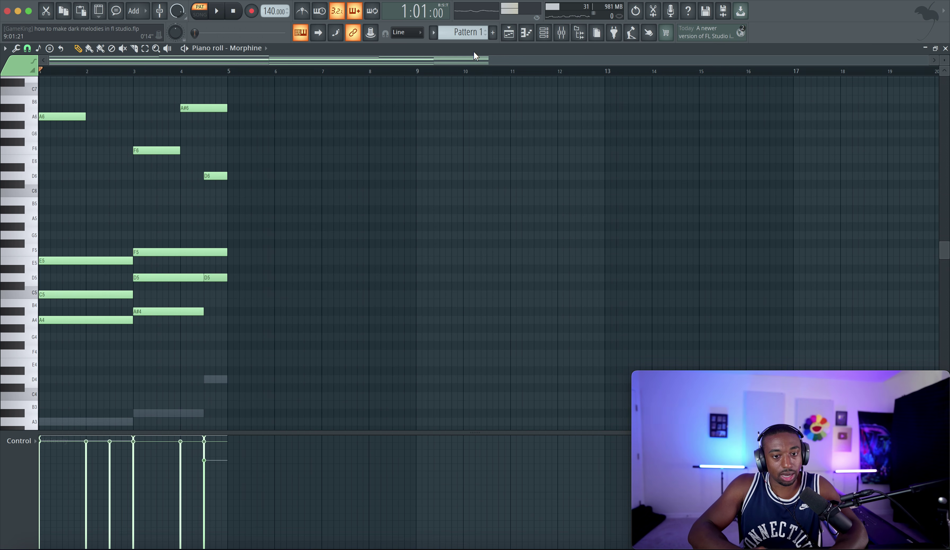
{"action": "scroll", "coordinate": [145, 198], "scroll_direction": "up", "scroll_amount": 6}
{"action": "left_click_drag", "start_coordinate": [252, 277], "coordinate": [132, 176], "text": "super"}
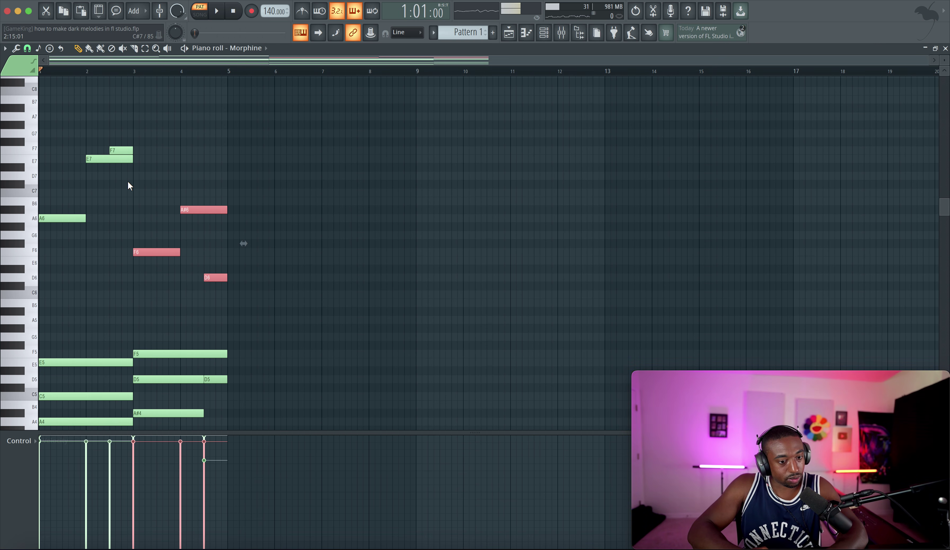
{"action": "right_click", "coordinate": [138, 185]}
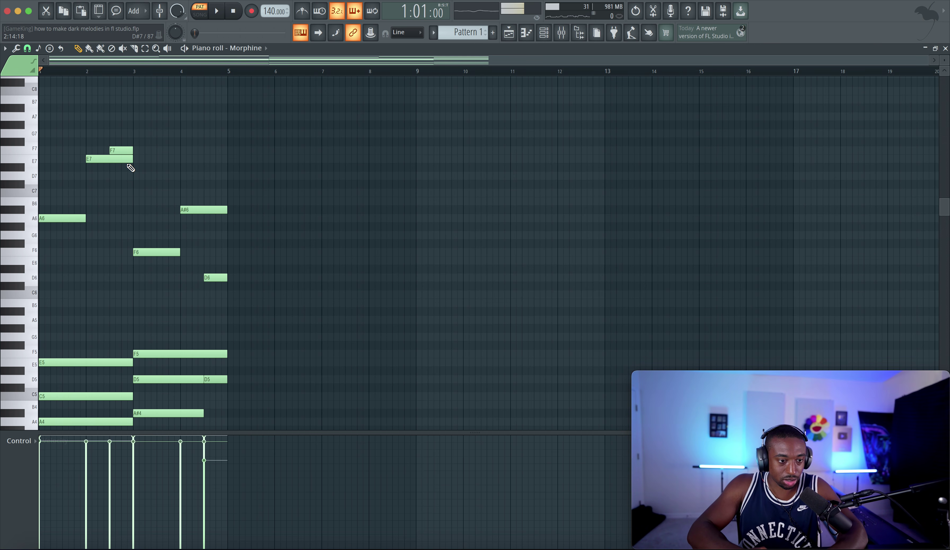
{"action": "left_click_drag", "start_coordinate": [131, 168], "coordinate": [121, 148], "text": "super"}
{"action": "right_click", "coordinate": [125, 188]}
{"action": "left_click_drag", "start_coordinate": [153, 257], "coordinate": [193, 181], "text": "super"}
{"action": "right_click", "coordinate": [233, 199]}
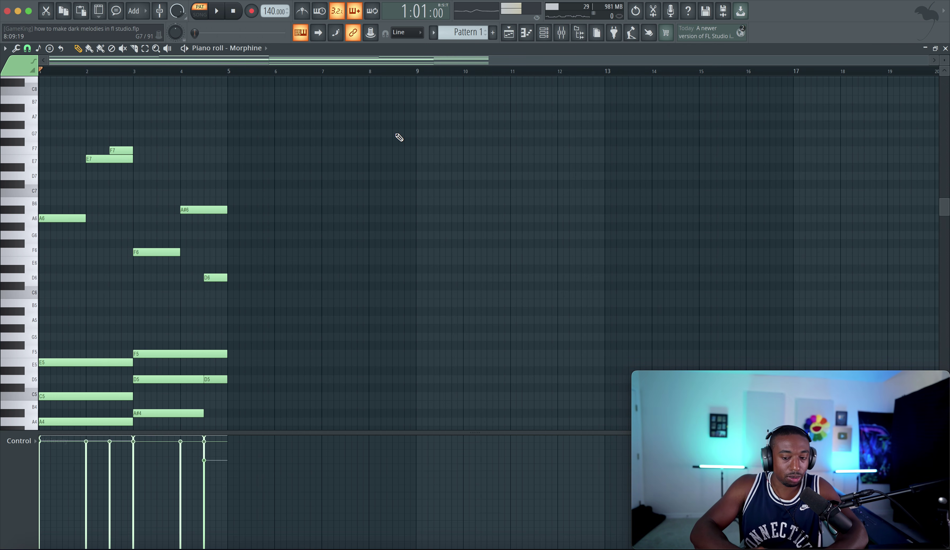
Step: Place Pattern 1 at bar 1 of Track 1 in the playlist and bring up the mixer
{"action": "left_click", "coordinate": [509, 33]}
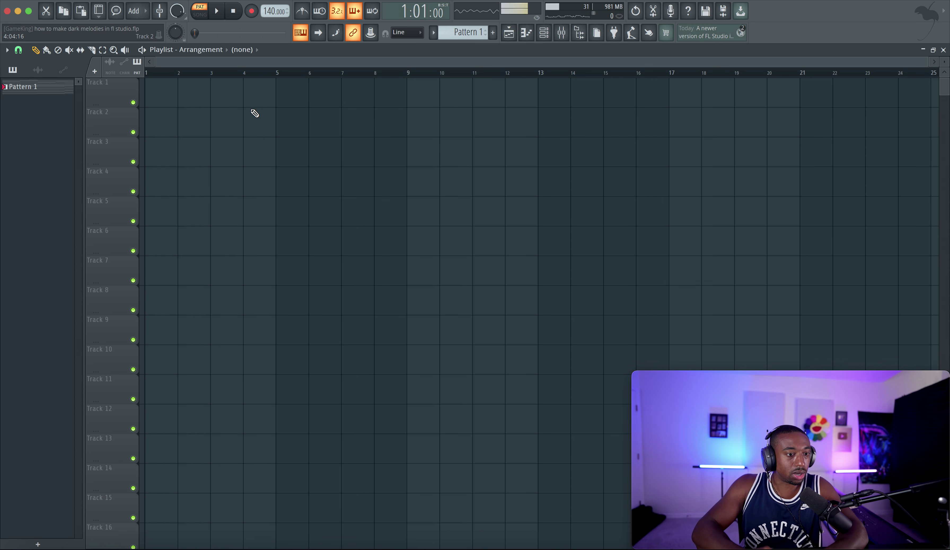
{"action": "left_click", "coordinate": [149, 87]}
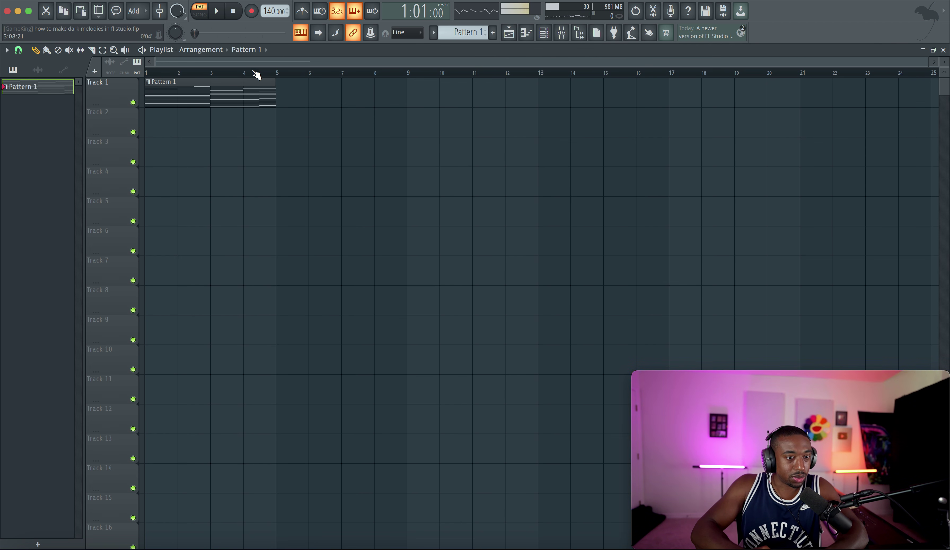
{"action": "right_click", "coordinate": [419, 107]}
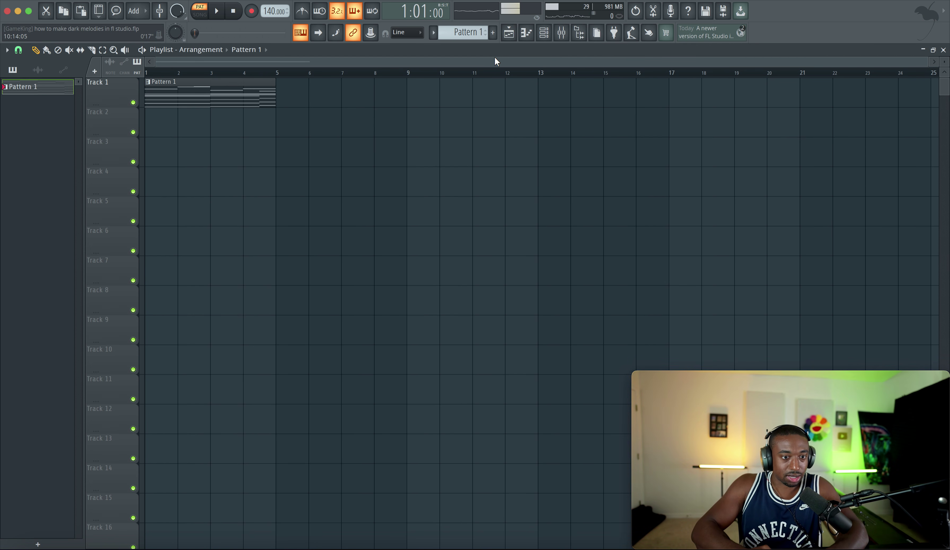
{"action": "left_click", "coordinate": [574, 35]}
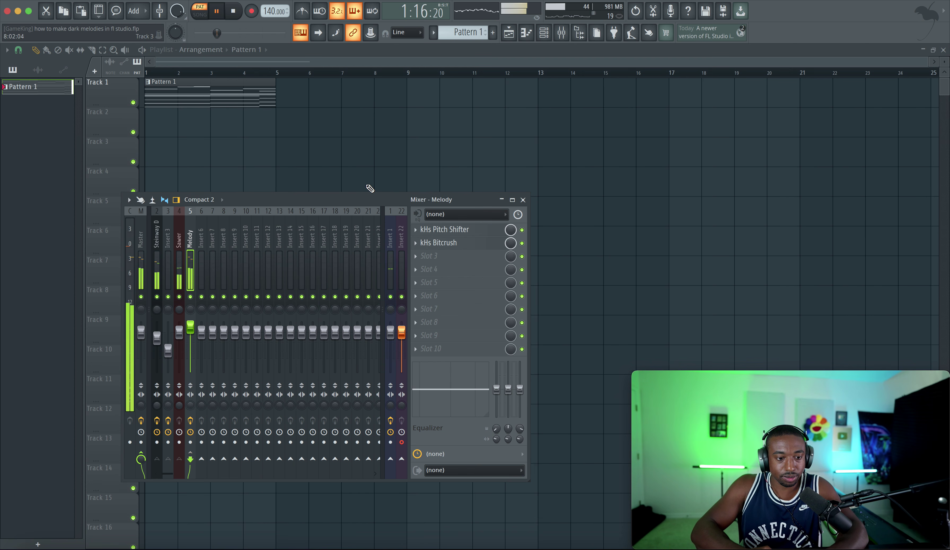